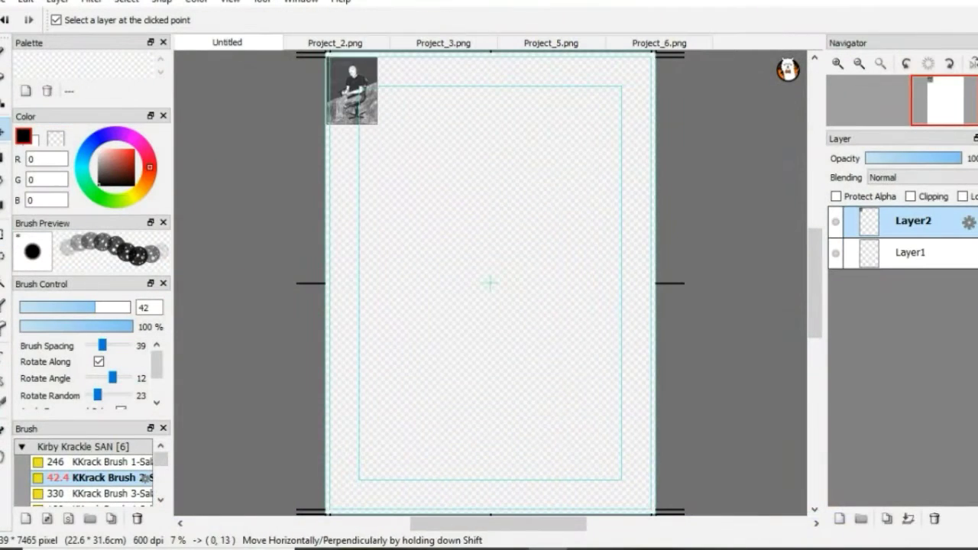
Paste the seated-man picture onto the comic page as a new layer.
{"action": "key", "text": "ctrl+t"}
{"action": "scroll", "coordinate": [372, 108], "scroll_direction": "up", "scroll_amount": 2}
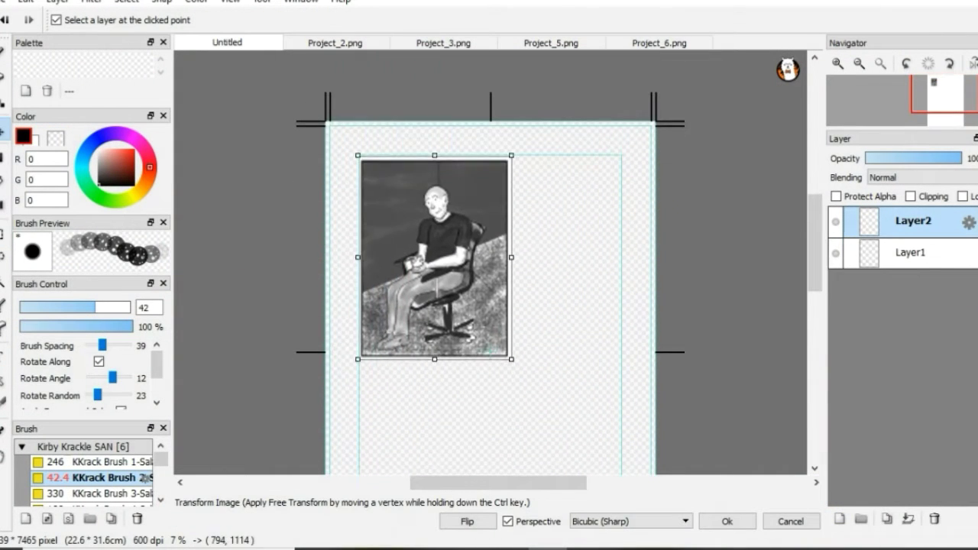
{"action": "left_click_drag", "start_coordinate": [373, 198], "coordinate": [350, 161]}
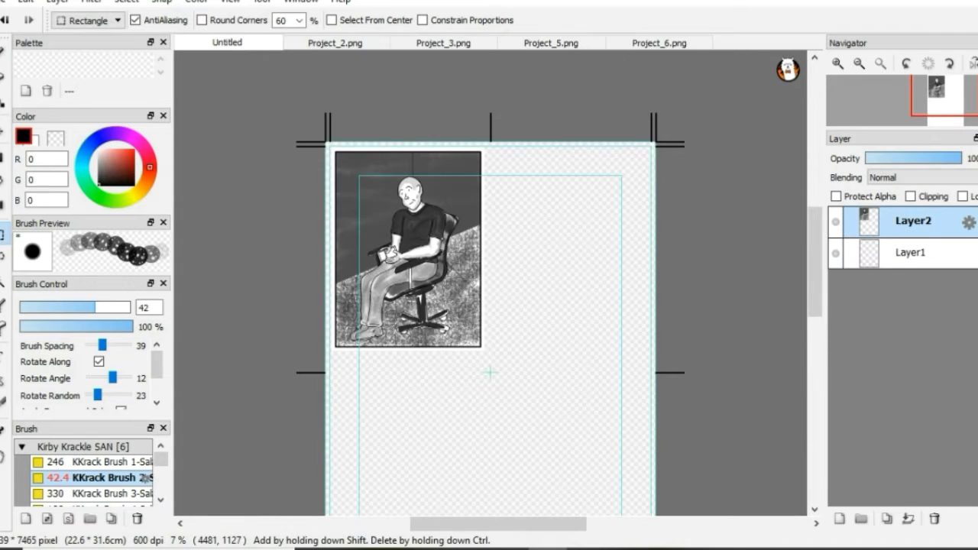
Paste the broken-phone picture and scale it to fill the top-right panel.
{"action": "key", "text": "ctrl+v"}
{"action": "left_click_drag", "start_coordinate": [351, 176], "coordinate": [514, 185]}
{"action": "key", "text": "ctrl+t"}
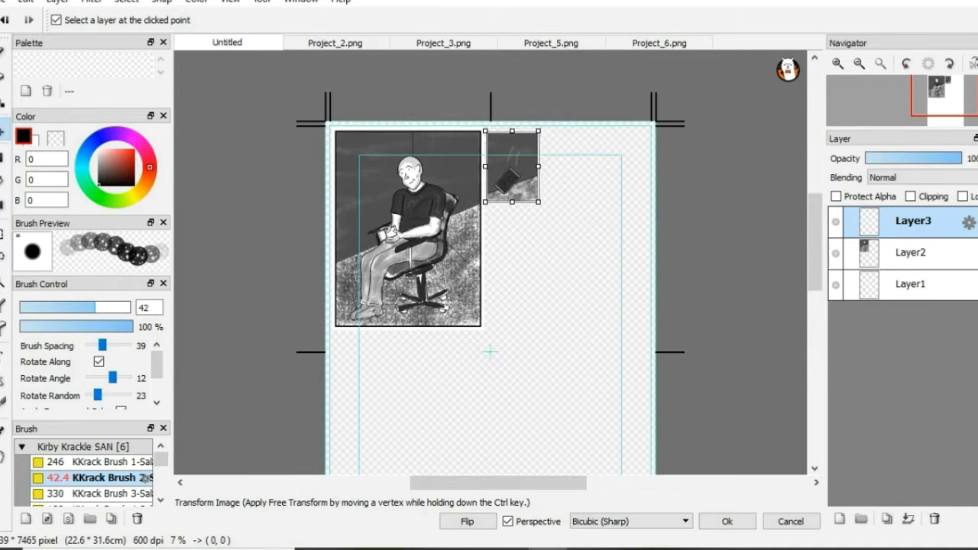
{"action": "mouse_move", "coordinate": [537, 218]}
{"action": "left_mouse_down"}
{"action": "mouse_move", "coordinate": [622, 336]}
{"action": "mouse_move", "coordinate": [408, 229]}
{"action": "mouse_move", "coordinate": [566, 231]}
{"action": "left_mouse_up"}
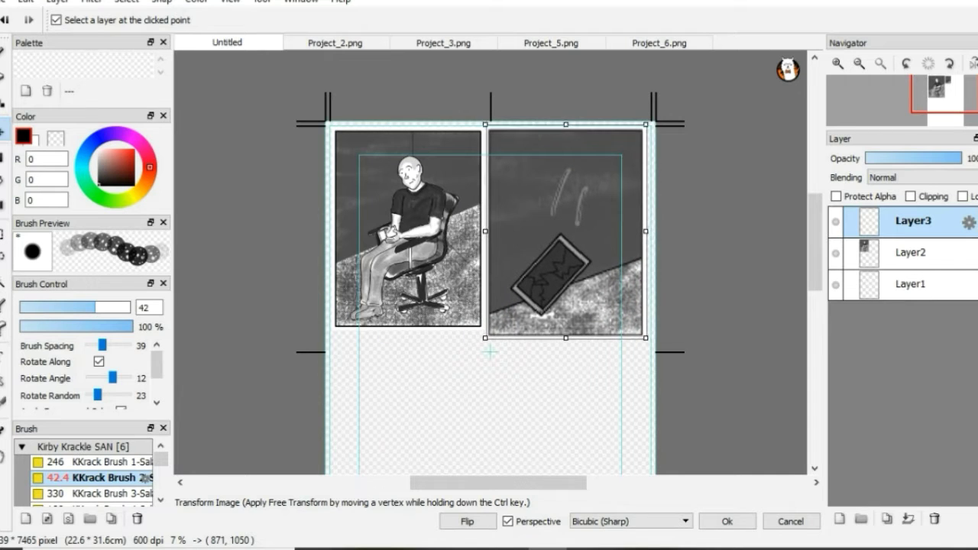
{"action": "left_click_drag", "start_coordinate": [645, 337], "coordinate": [649, 342]}
{"action": "key", "text": "Return"}
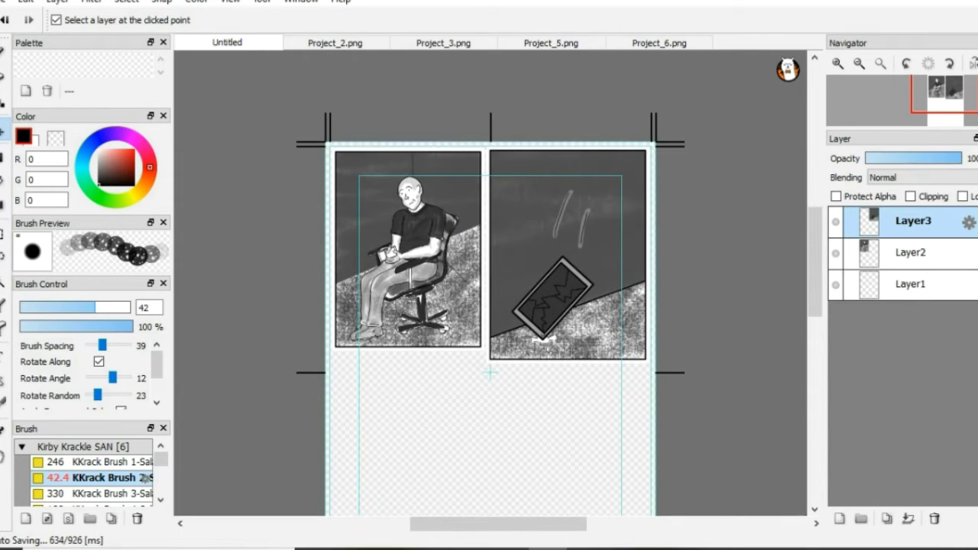
Resize the seated-man picture to fill the top-left panel.
{"action": "left_click", "coordinate": [408, 229]}
{"action": "key", "text": "ctrl+t"}
{"action": "left_click_drag", "start_coordinate": [481, 326], "coordinate": [487, 339]}
{"action": "left_click_drag", "start_coordinate": [406, 233], "coordinate": [407, 229]}
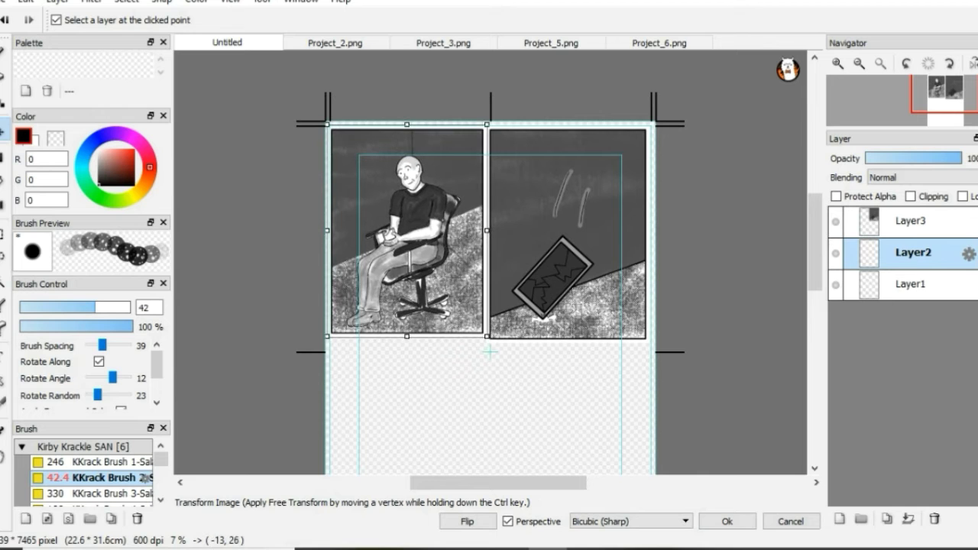
{"action": "key", "text": "Return"}
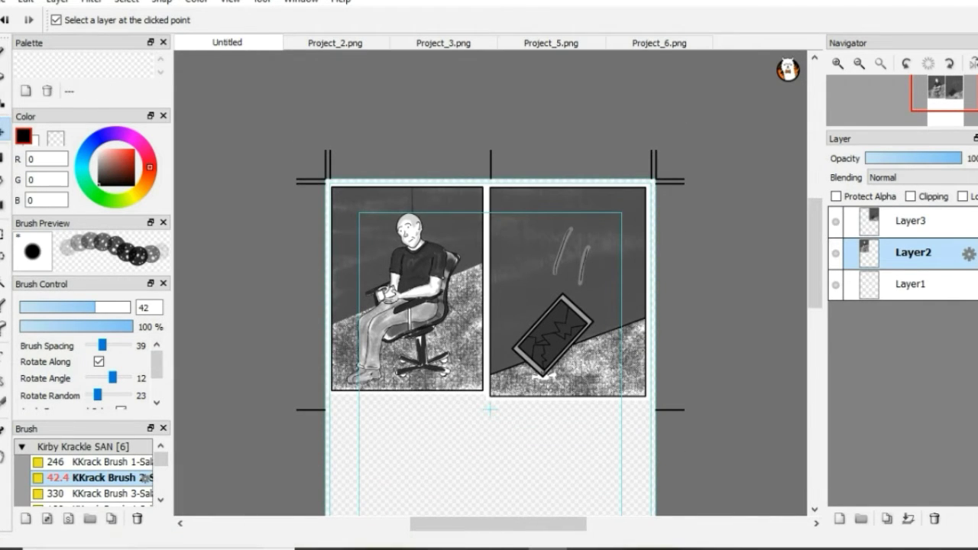
Visit the Project_3 image with rectangular selection, then return to the comic page.
{"action": "left_click", "coordinate": [443, 43]}
{"action": "key", "text": "m"}
{"action": "scroll", "coordinate": [489, 290], "scroll_direction": "down", "scroll_amount": 2}
{"action": "left_click", "coordinate": [227, 43]}
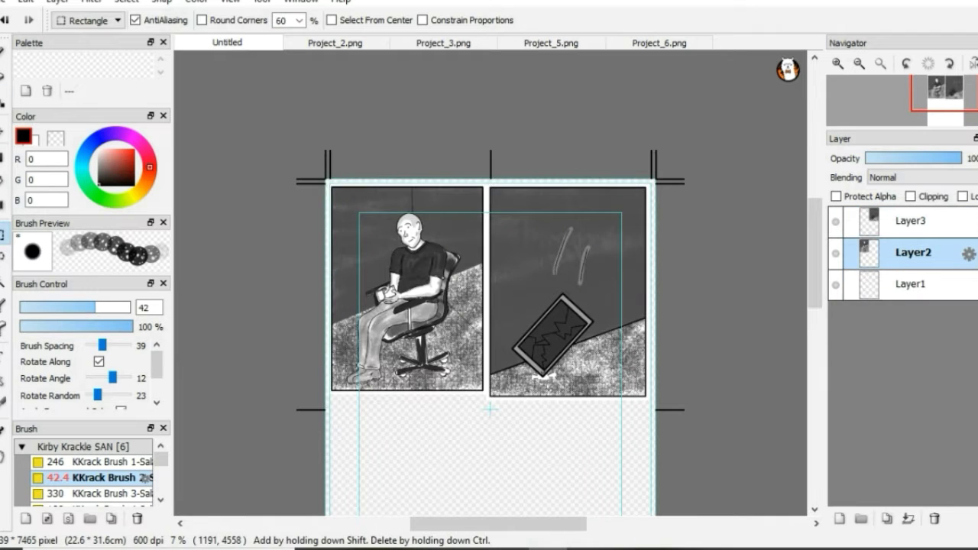
Paste the first kneeling-man picture and move it toward the bottom of the page.
{"action": "key", "text": "ctrl+v"}
{"action": "key", "text": "v"}
{"action": "left_click_drag", "start_coordinate": [353, 214], "coordinate": [370, 445]}
{"action": "scroll", "coordinate": [369, 446], "scroll_direction": "down", "scroll_amount": 3}
{"action": "scroll", "coordinate": [379, 424], "scroll_direction": "up", "scroll_amount": 2}
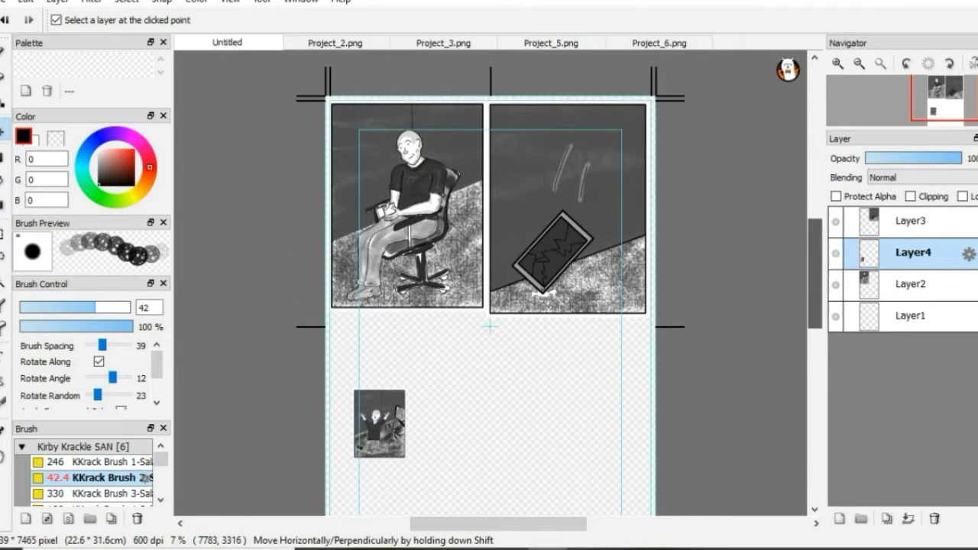
{"action": "scroll", "coordinate": [489, 306], "scroll_direction": "down", "scroll_amount": 3}
{"action": "scroll", "coordinate": [489, 306], "scroll_direction": "up", "scroll_amount": 1}
Copy all of Project_6 and paste it into the comic page as a new layer.
{"action": "left_click", "coordinate": [658, 43]}
{"action": "key", "text": "m"}
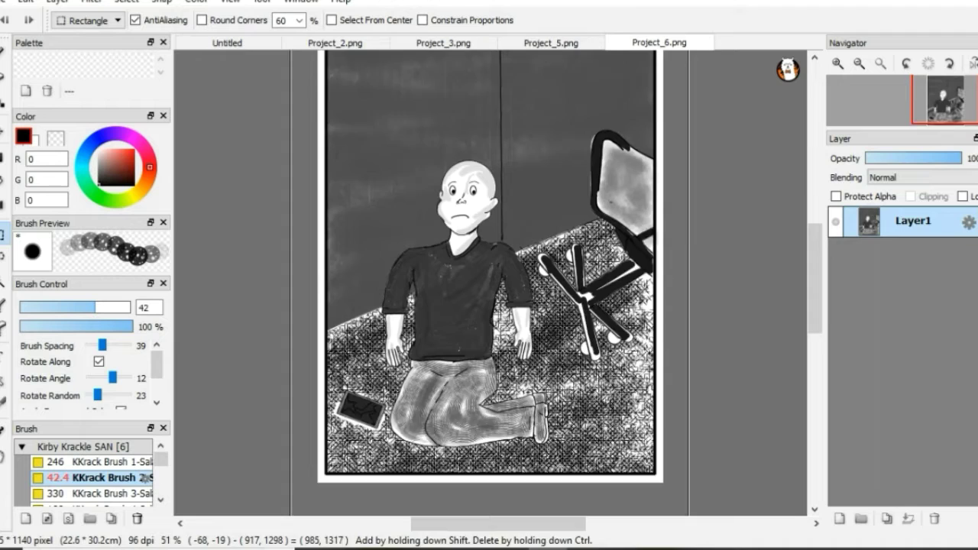
{"action": "key", "text": "ctrl+a"}
{"action": "key", "text": "ctrl+c"}
{"action": "left_click", "coordinate": [227, 42]}
{"action": "key", "text": "ctrl+v"}
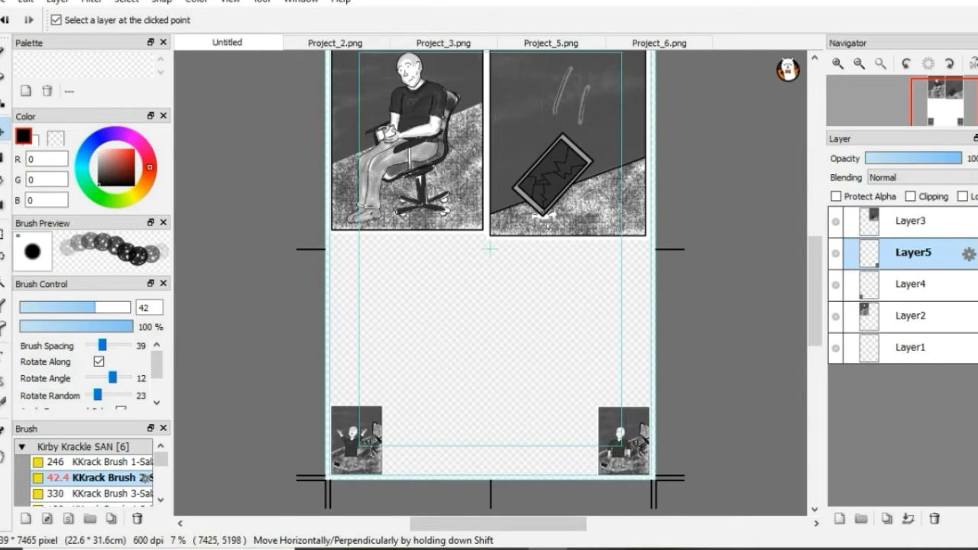
{"action": "scroll", "coordinate": [490, 248], "scroll_direction": "up", "scroll_amount": 3}
{"action": "scroll", "coordinate": [480, 305], "scroll_direction": "up", "scroll_amount": 2}
{"action": "scroll", "coordinate": [480, 306], "scroll_direction": "up", "scroll_amount": 2}
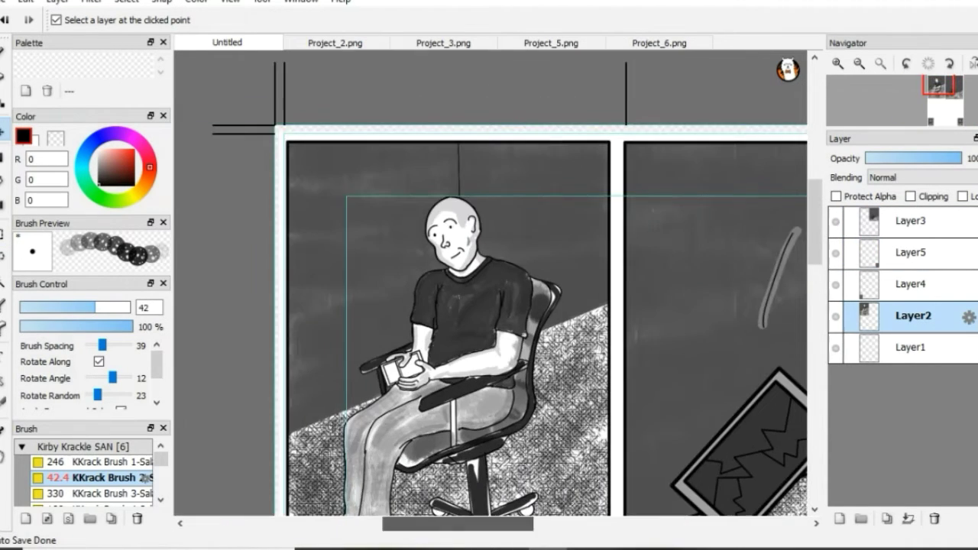
{"action": "scroll", "coordinate": [426, 359], "scroll_direction": "down", "scroll_amount": 2}
{"action": "scroll", "coordinate": [426, 359], "scroll_direction": "up", "scroll_amount": 3}
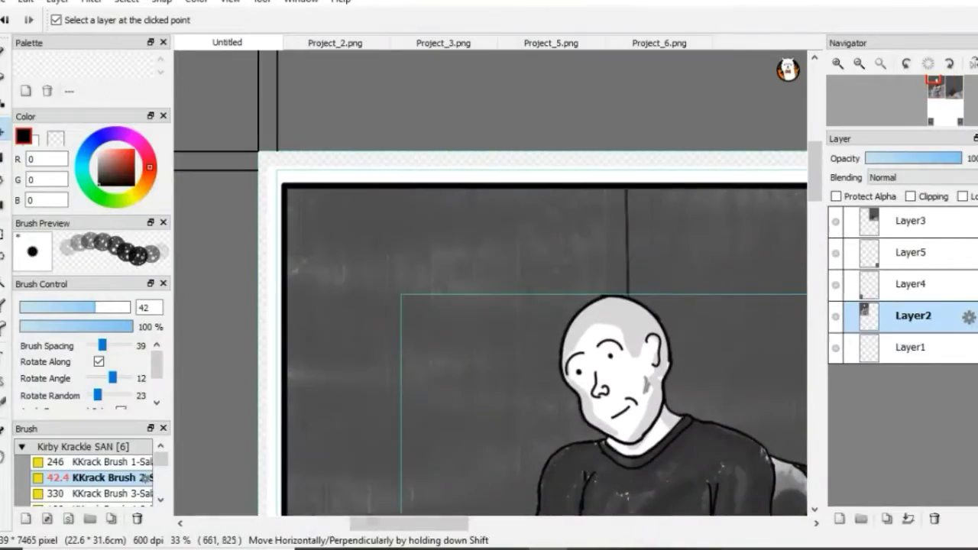
Nudge the phone picture's panel slightly up and left into alignment.
{"action": "left_click", "coordinate": [910, 221]}
{"action": "scroll", "coordinate": [489, 344], "scroll_direction": "right", "scroll_amount": 3}
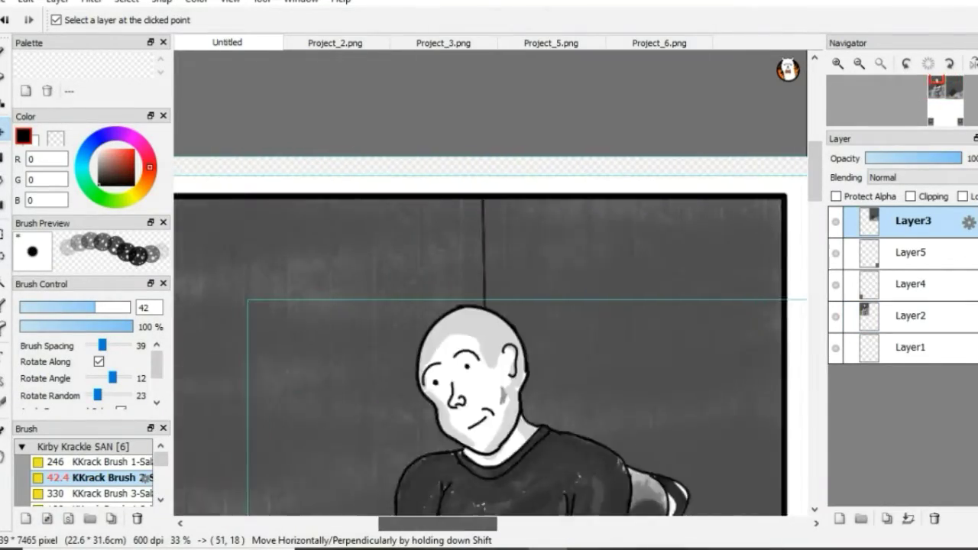
{"action": "scroll", "coordinate": [572, 415], "scroll_direction": "down", "scroll_amount": 5}
{"action": "scroll", "coordinate": [571, 415], "scroll_direction": "up", "scroll_amount": 1}
{"action": "scroll", "coordinate": [572, 415], "scroll_direction": "up", "scroll_amount": 3}
{"action": "scroll", "coordinate": [571, 415], "scroll_direction": "up", "scroll_amount": 3}
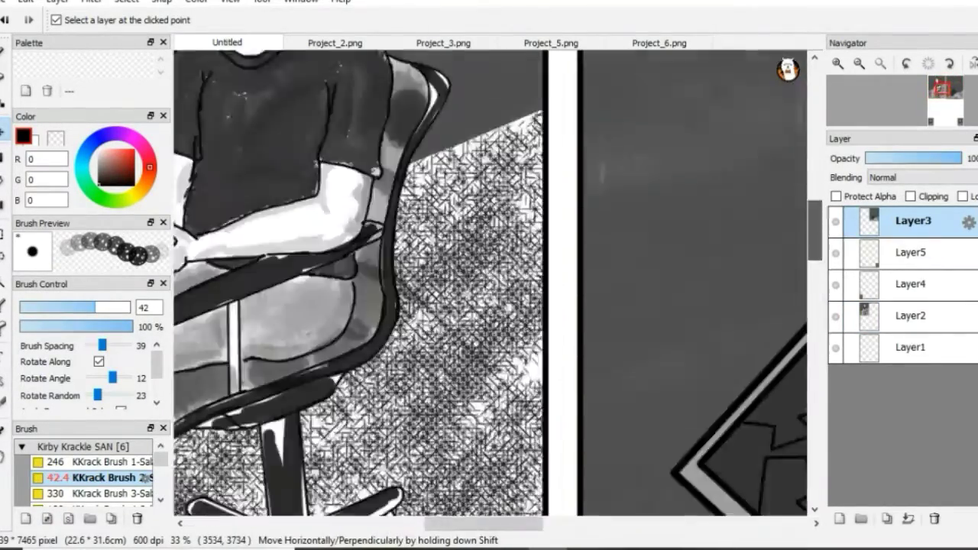
{"action": "scroll", "coordinate": [489, 283], "scroll_direction": "up", "scroll_amount": 5}
{"action": "scroll", "coordinate": [489, 282], "scroll_direction": "right", "scroll_amount": 5}
{"action": "scroll", "coordinate": [489, 282], "scroll_direction": "down", "scroll_amount": 5}
{"action": "scroll", "coordinate": [300, 501], "scroll_direction": "down", "scroll_amount": 2}
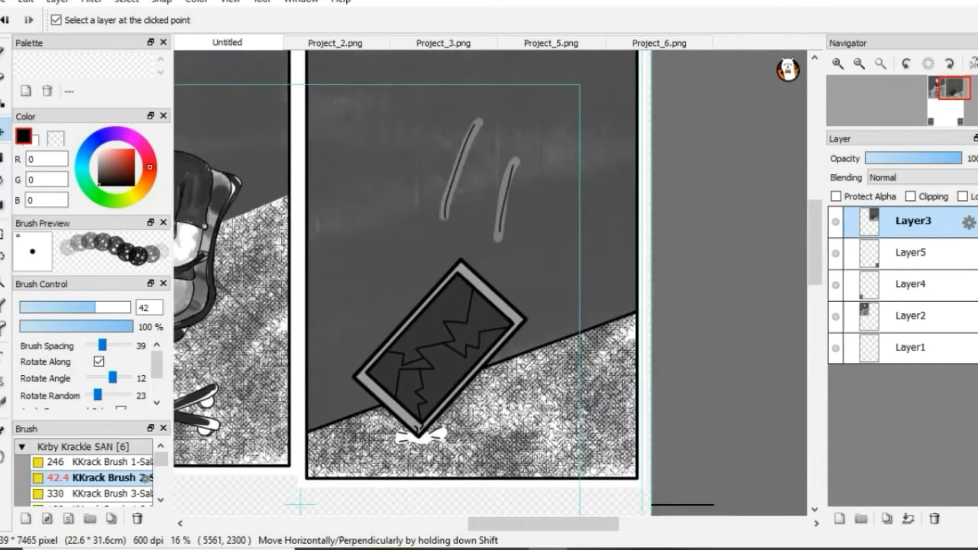
{"action": "scroll", "coordinate": [300, 501], "scroll_direction": "down", "scroll_amount": 1}
{"action": "key", "text": "ctrl+t"}
{"action": "left_click_drag", "start_coordinate": [388, 444], "coordinate": [386, 439]}
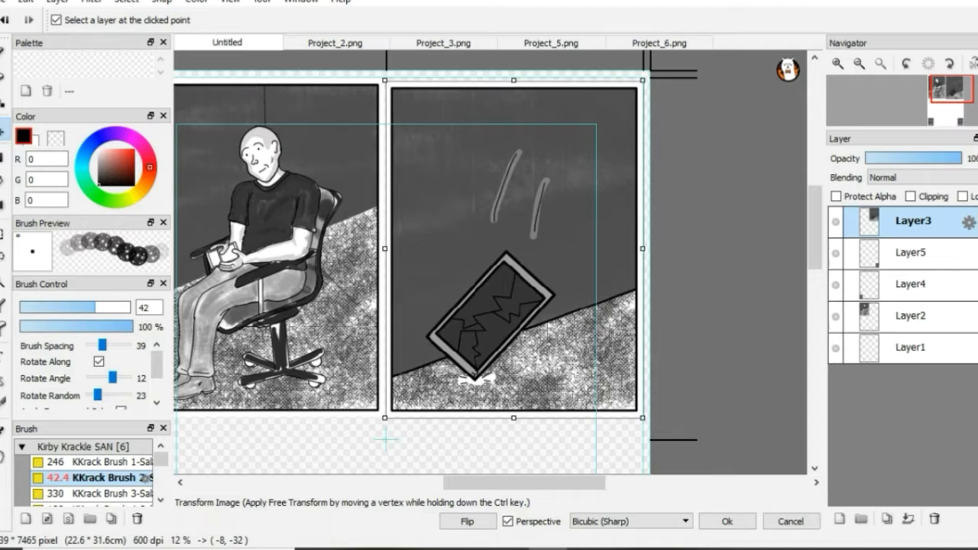
{"action": "left_click_drag", "start_coordinate": [516, 248], "coordinate": [509, 247]}
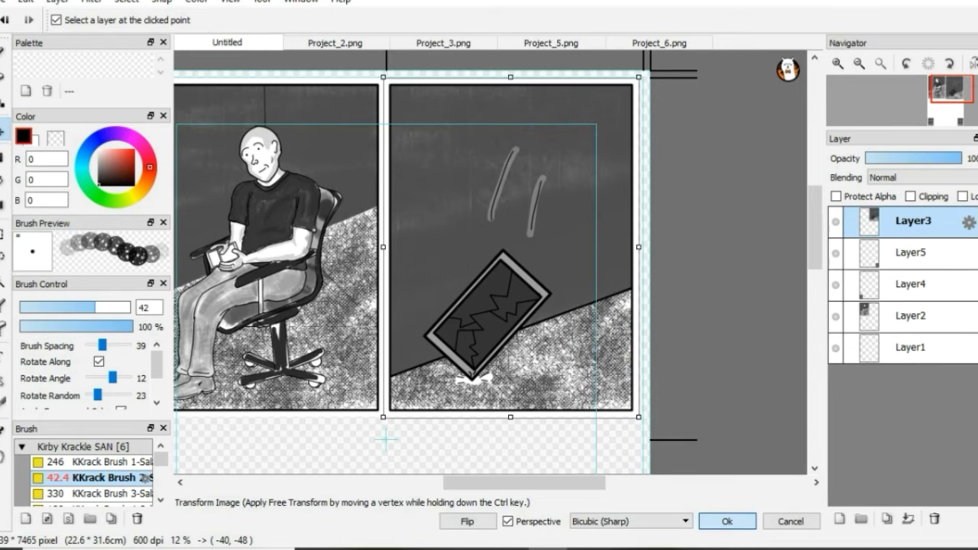
Apply the phone panel adjustment and enlarge the bottom-left kneeling-man picture into its panel.
{"action": "key", "text": "Return"}
{"action": "scroll", "coordinate": [482, 103], "scroll_direction": "down", "scroll_amount": 5}
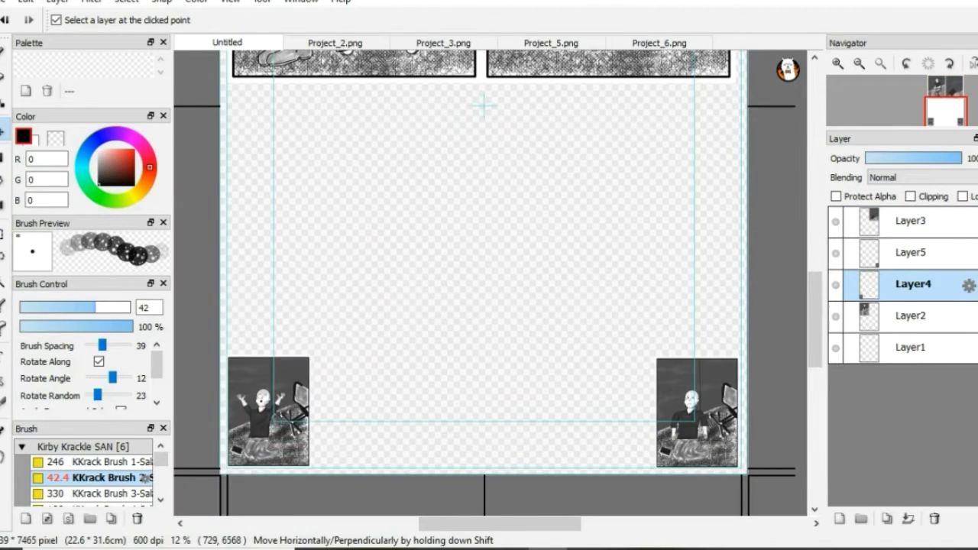
{"action": "key", "text": "ctrl+t"}
{"action": "scroll", "coordinate": [482, 259], "scroll_direction": "up", "scroll_amount": 2}
{"action": "mouse_move", "coordinate": [309, 436]}
{"action": "left_mouse_down"}
{"action": "mouse_move", "coordinate": [466, 165]}
{"action": "mouse_move", "coordinate": [485, 100]}
{"action": "left_mouse_up"}
{"action": "scroll", "coordinate": [484, 183], "scroll_direction": "down", "scroll_amount": 2}
Move and enlarge the second kneeling-man picture to fill the bottom-right panel.
{"action": "key", "text": "Return"}
{"action": "left_click", "coordinate": [910, 252]}
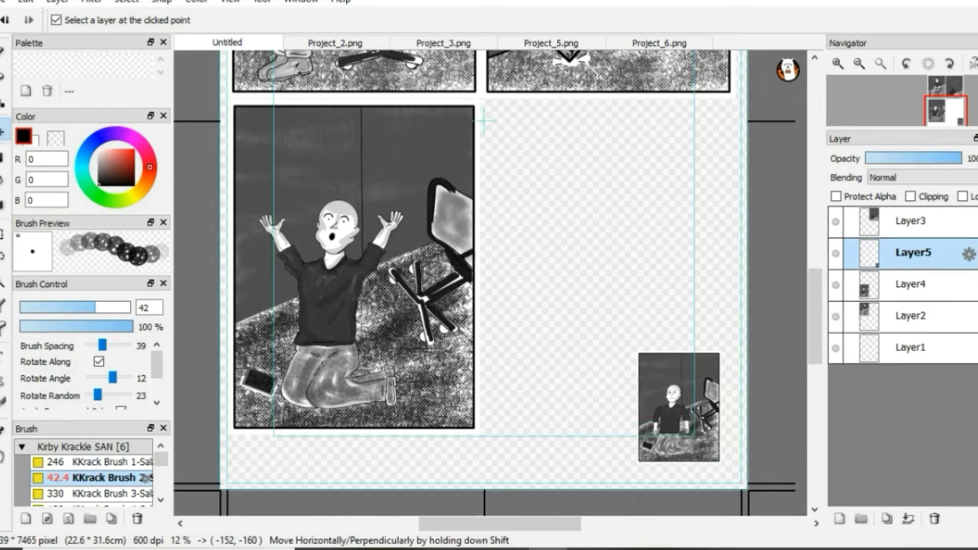
{"action": "key", "text": "ctrl+t"}
{"action": "left_click_drag", "start_coordinate": [697, 407], "coordinate": [569, 187]}
{"action": "left_click_drag", "start_coordinate": [535, 135], "coordinate": [485, 100]}
{"action": "mouse_move", "coordinate": [698, 370]}
{"action": "left_mouse_down"}
{"action": "mouse_move", "coordinate": [706, 404]}
{"action": "mouse_move", "coordinate": [733, 414]}
{"action": "left_mouse_up"}
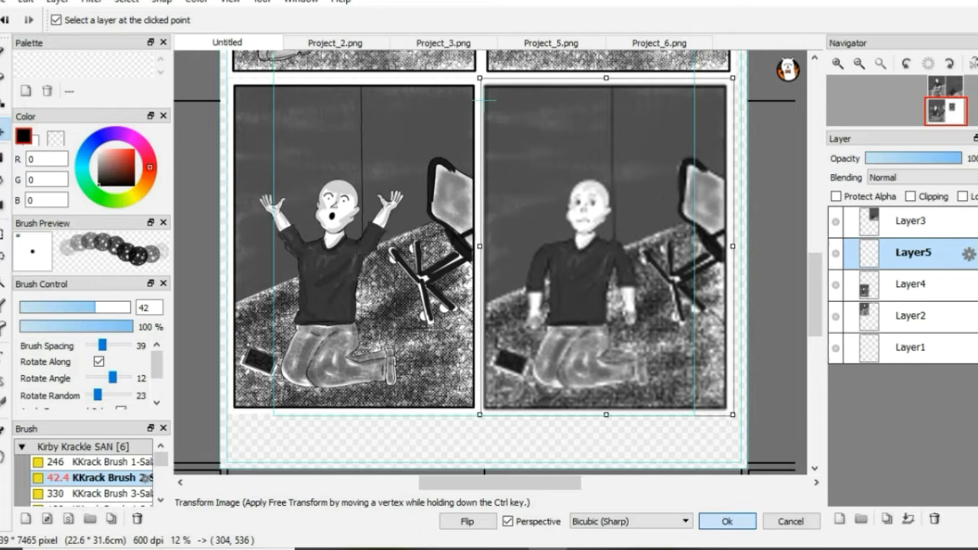
{"action": "key", "text": "Return"}
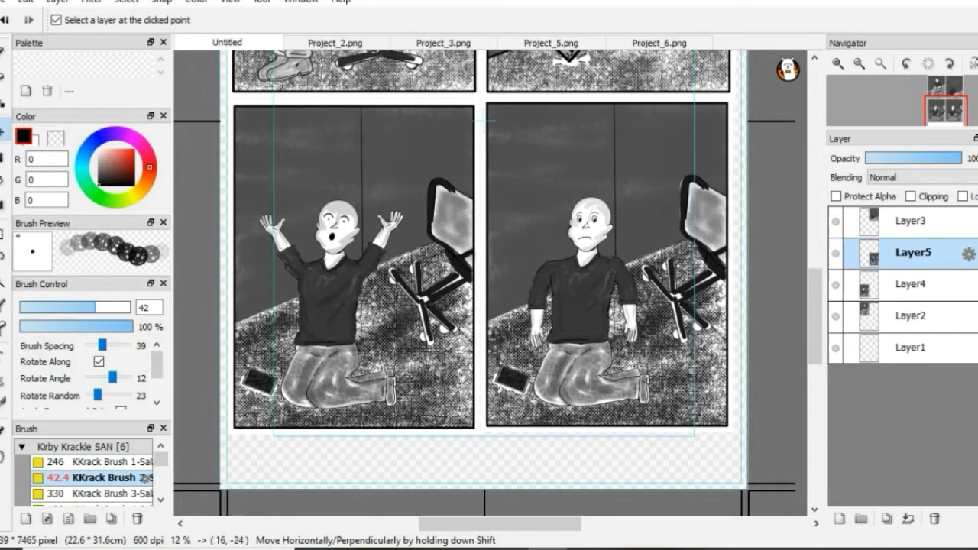
Fine-tune the positions of the bottom-right and bottom-left pictures.
{"action": "key", "text": "ctrl+t"}
{"action": "left_click_drag", "start_coordinate": [606, 243], "coordinate": [609, 249]}
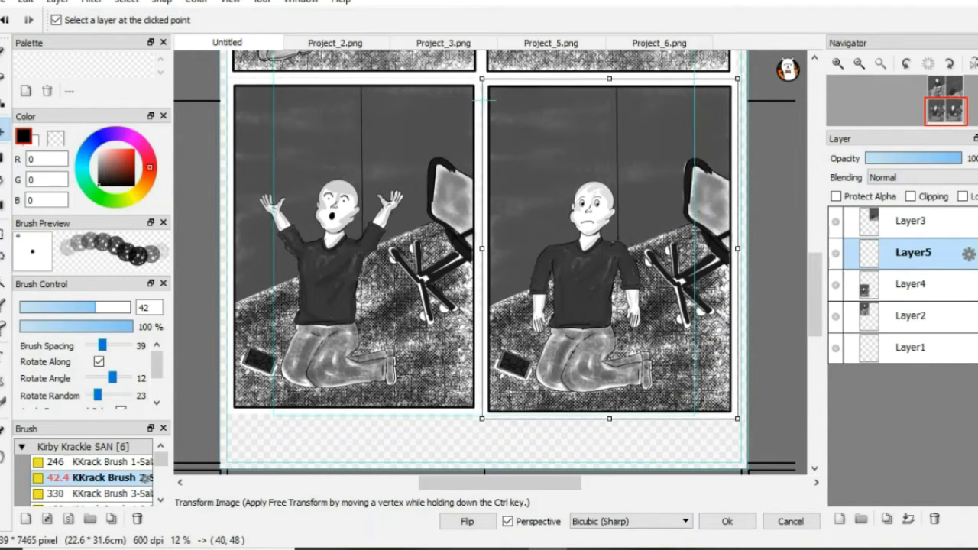
{"action": "key", "text": "Return"}
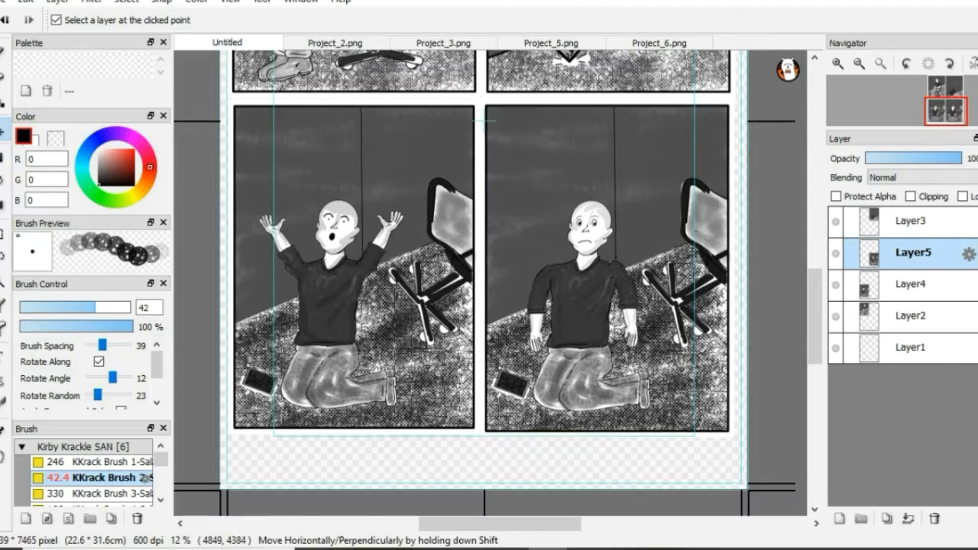
{"action": "left_click_drag", "start_coordinate": [352, 290], "coordinate": [345, 291]}
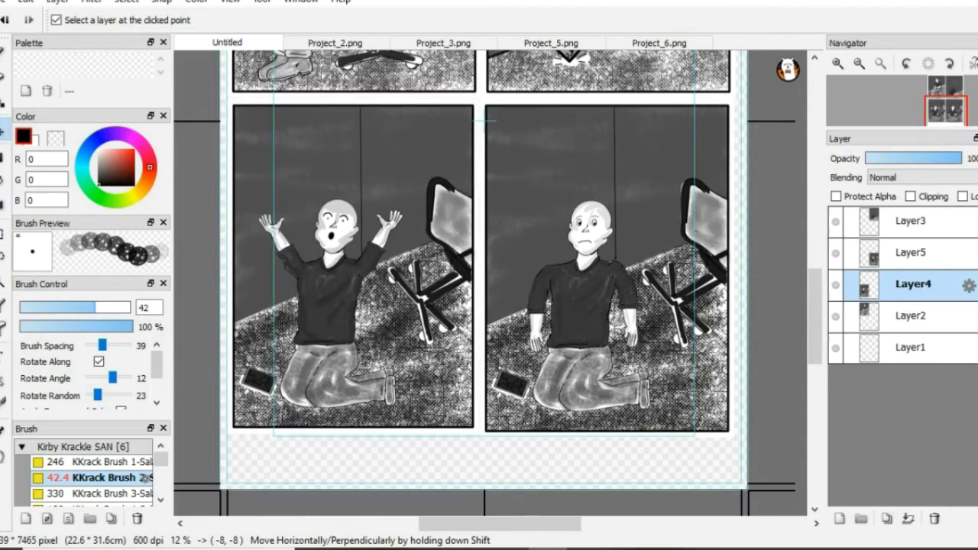
{"action": "scroll", "coordinate": [486, 121], "scroll_direction": "down", "scroll_amount": 1}
{"action": "scroll", "coordinate": [485, 121], "scroll_direction": "up", "scroll_amount": 2}
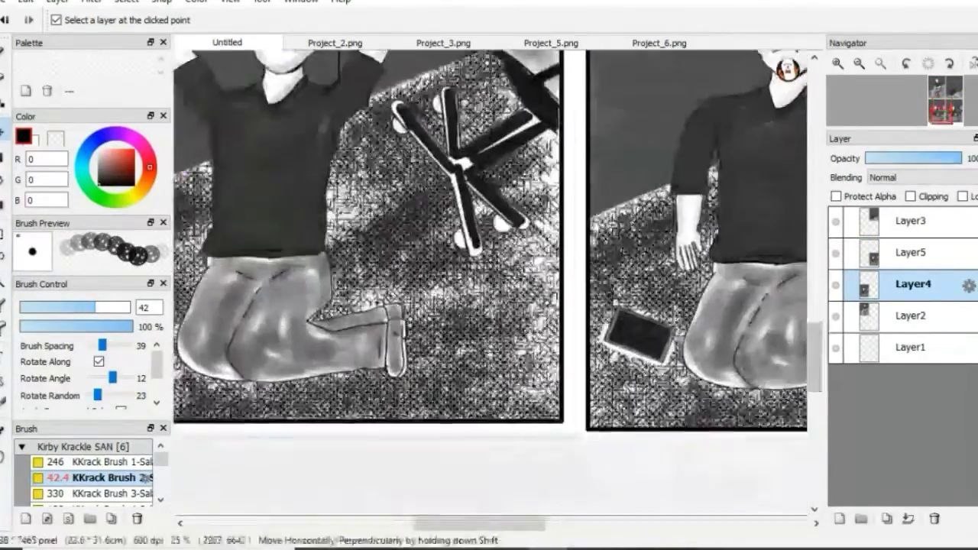
{"action": "left_click_drag", "start_coordinate": [584, 256], "coordinate": [583, 223]}
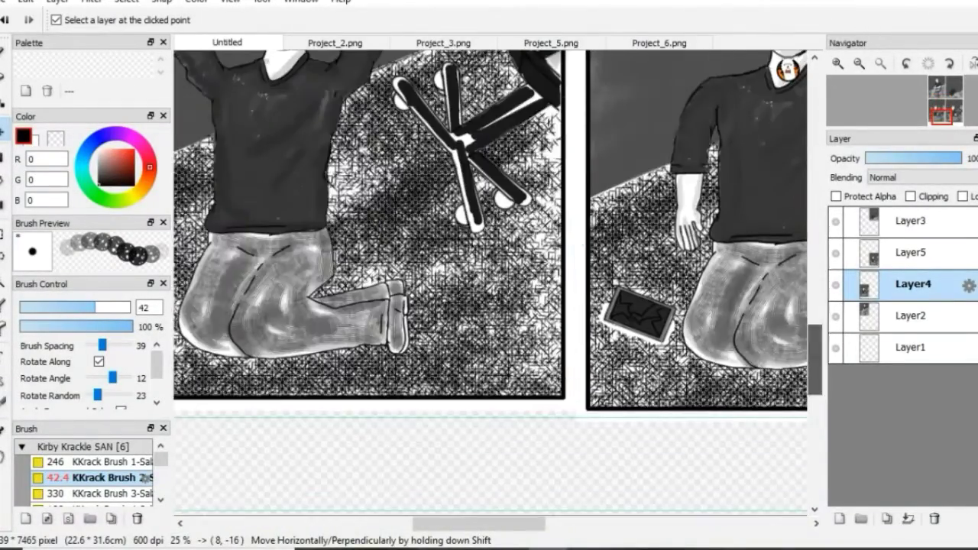
Open the PhoneComic image file.
{"action": "key", "text": "ctrl+t"}
{"action": "key", "text": "ctrl+o"}
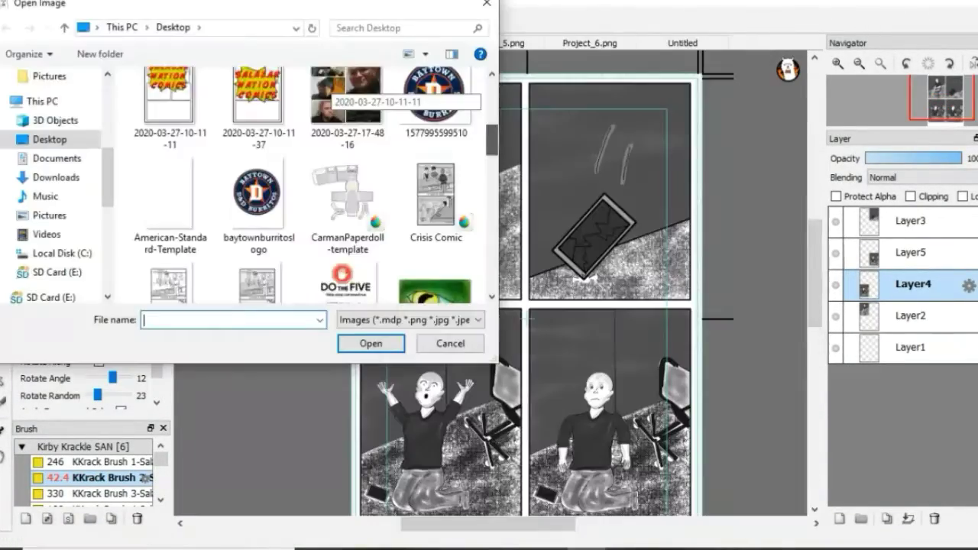
{"action": "scroll", "coordinate": [332, 96], "scroll_direction": "up", "scroll_amount": 1}
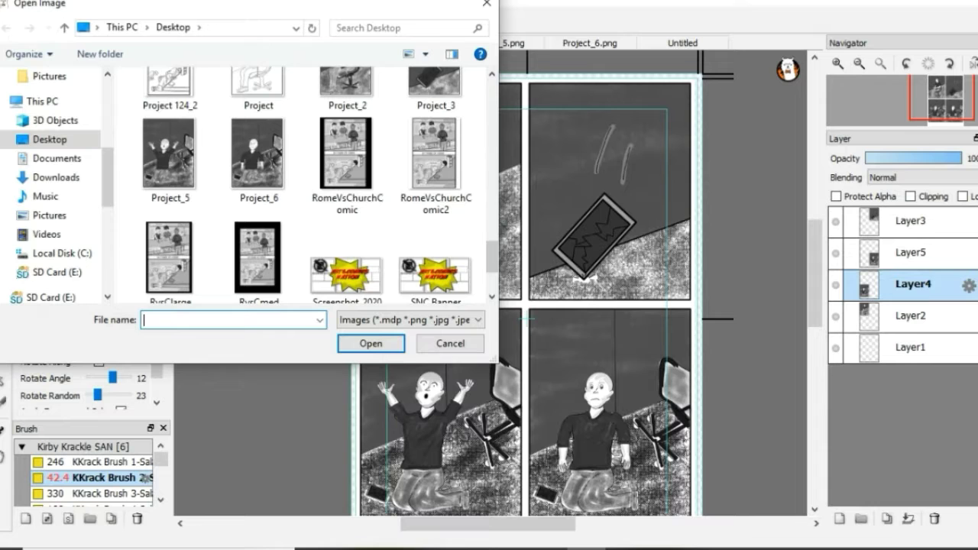
{"action": "scroll", "coordinate": [306, 191], "scroll_direction": "down", "scroll_amount": 2}
{"action": "scroll", "coordinate": [305, 191], "scroll_direction": "down", "scroll_amount": 4}
{"action": "double_click", "coordinate": [349, 176]}
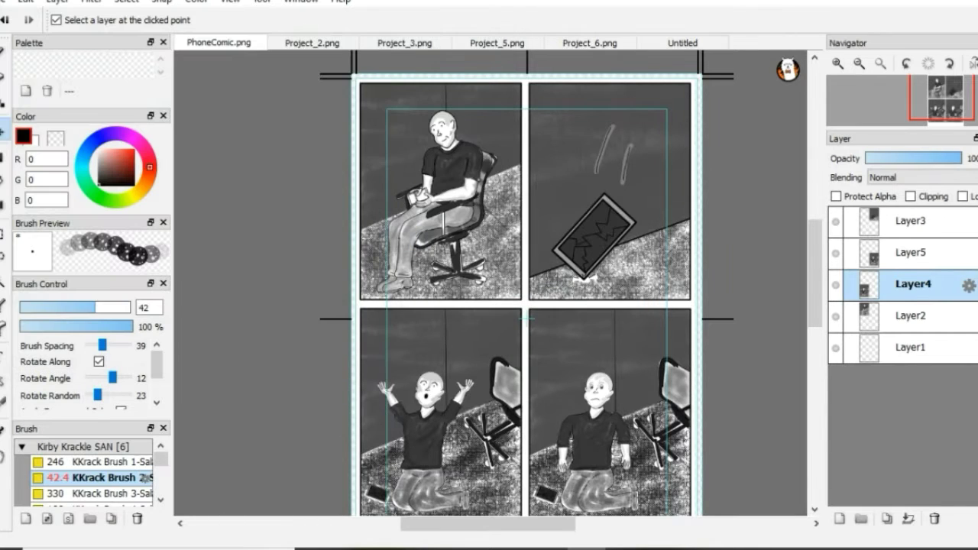
Select the whole page, cut the comic artwork, and paste it back as a new layer.
{"action": "key", "text": "m"}
{"action": "left_click_drag", "start_coordinate": [330, 58], "coordinate": [469, 153]}
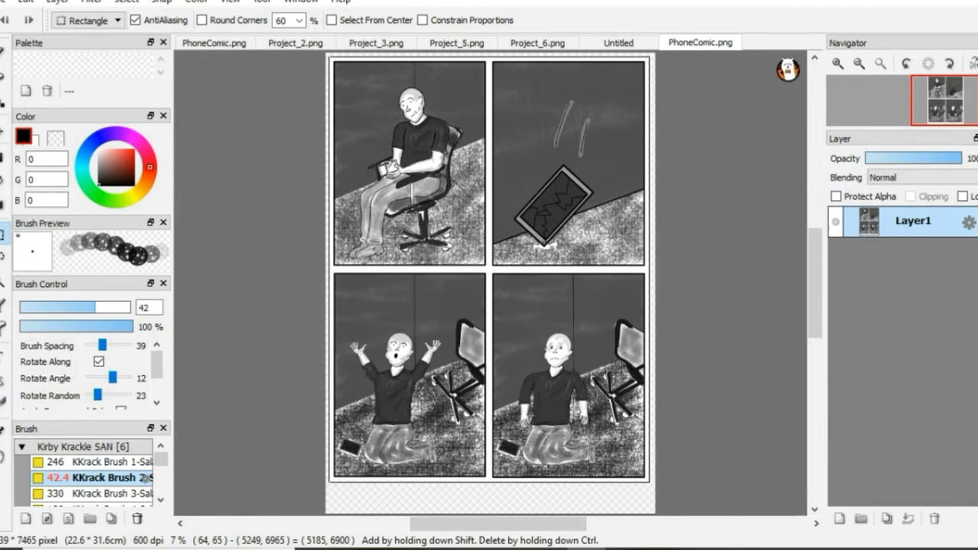
{"action": "left_click_drag", "start_coordinate": [649, 481], "coordinate": [647, 470]}
{"action": "key", "text": "ctrl+d"}
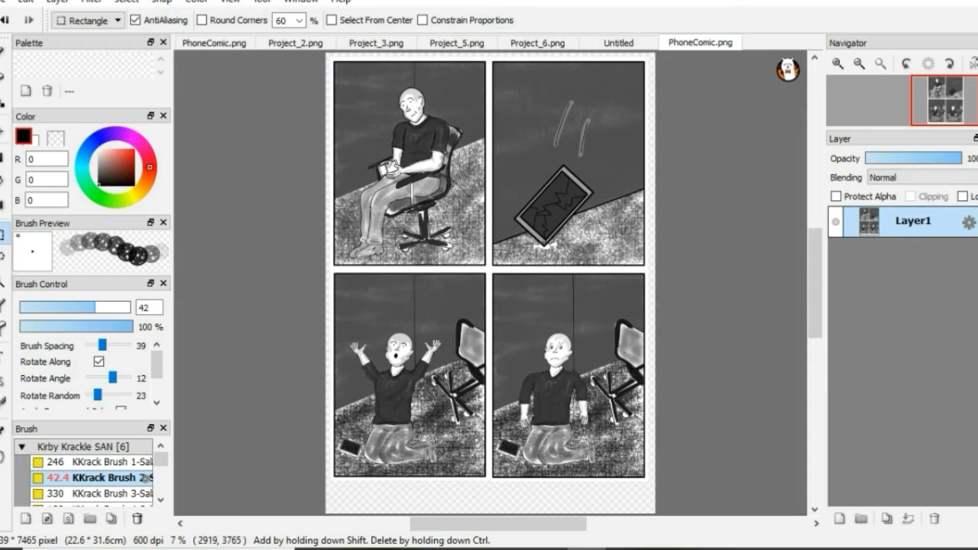
{"action": "key", "text": "ctrl+d"}
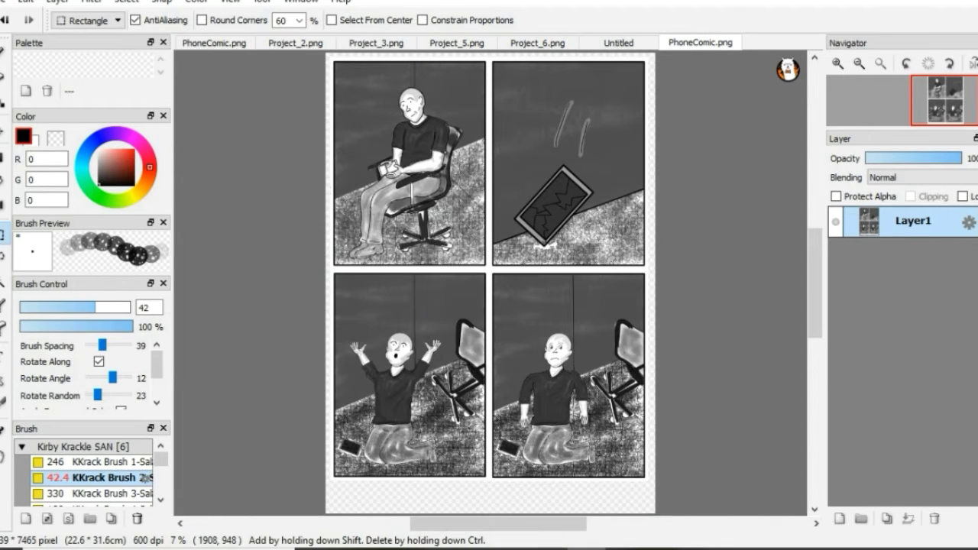
{"action": "left_click_drag", "start_coordinate": [647, 482], "coordinate": [804, 506]}
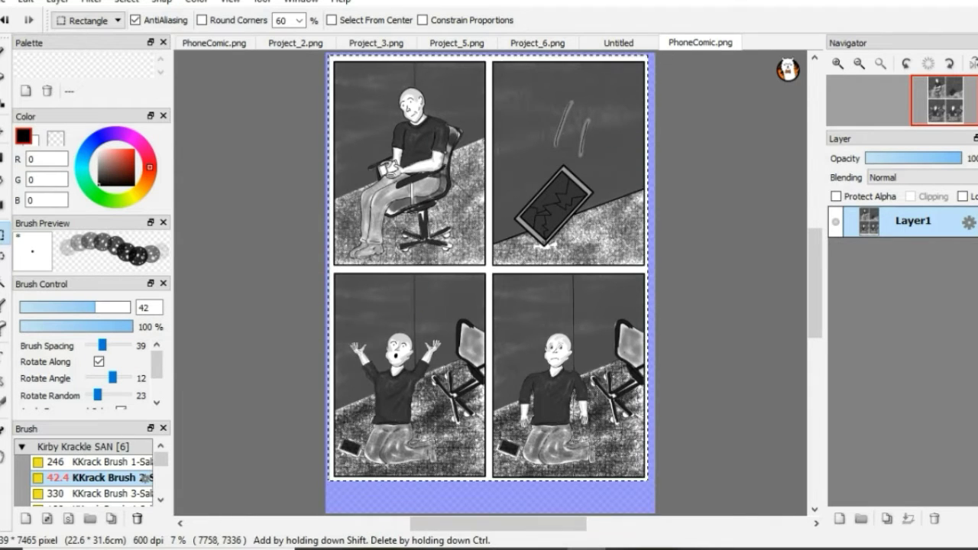
{"action": "key", "text": "Delete"}
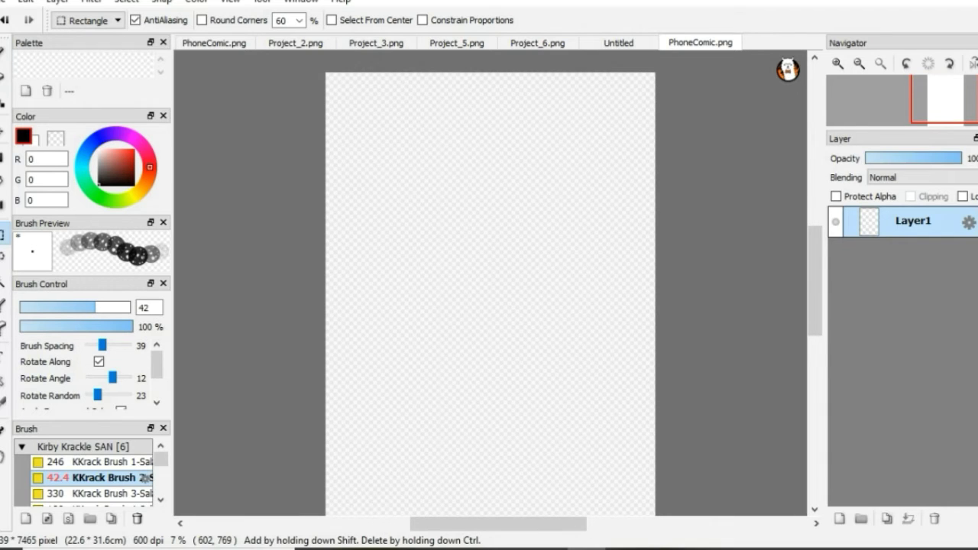
{"action": "key", "text": "ctrl+v"}
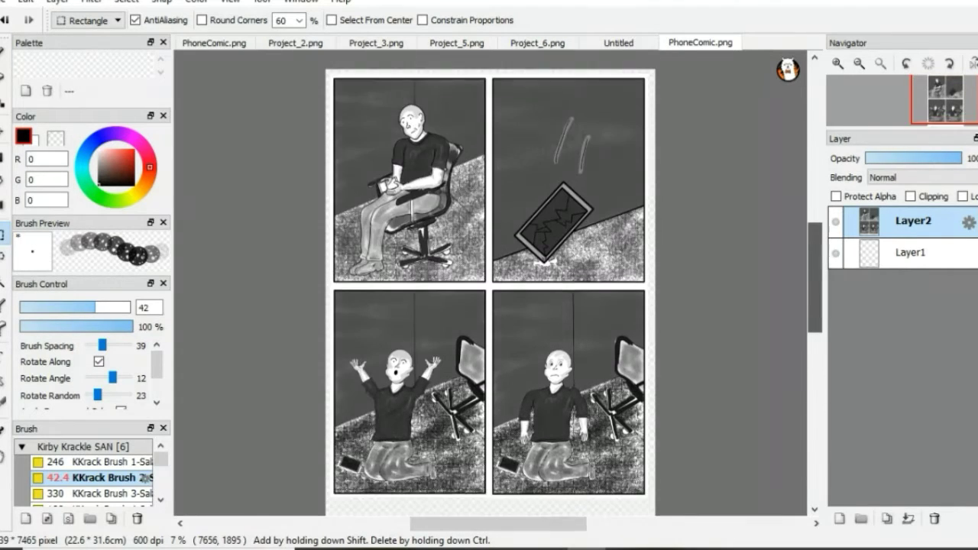
Close two of the extra open documents.
{"action": "key", "text": "ctrl+Tab"}
{"action": "key", "text": "ctrl+Tab"}
{"action": "key", "text": "ctrl+Tab"}
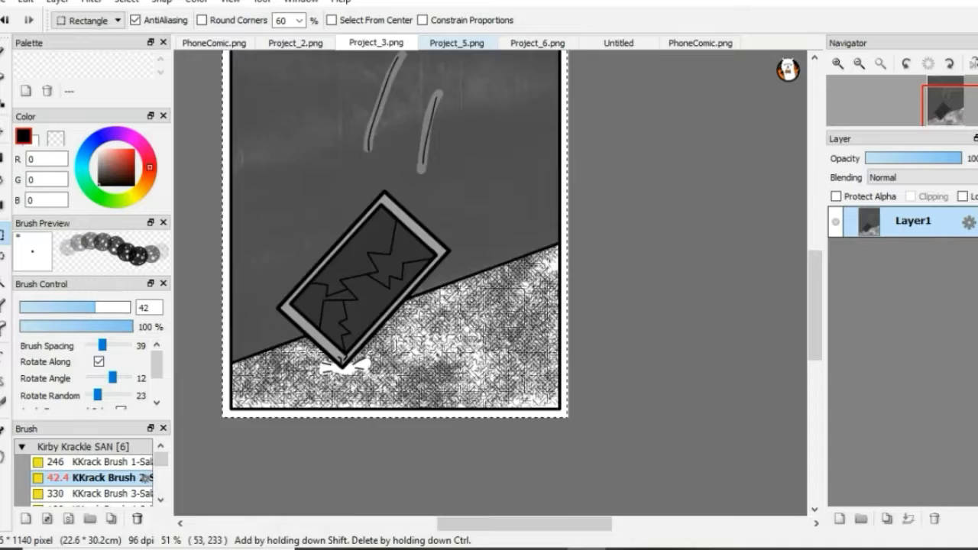
{"action": "right_click", "coordinate": [317, 42]}
{"action": "left_click", "coordinate": [336, 50]}
{"action": "right_click", "coordinate": [425, 43]}
{"action": "left_click", "coordinate": [443, 50]}
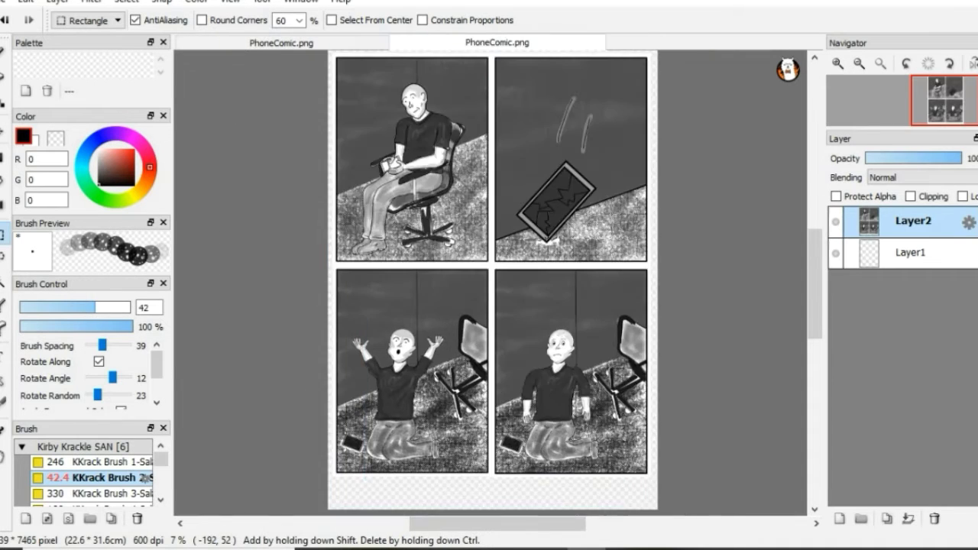
In the other PhoneComic copy, add ArtCasters text in the Super Human font.
{"action": "key", "text": "ctrl+Tab"}
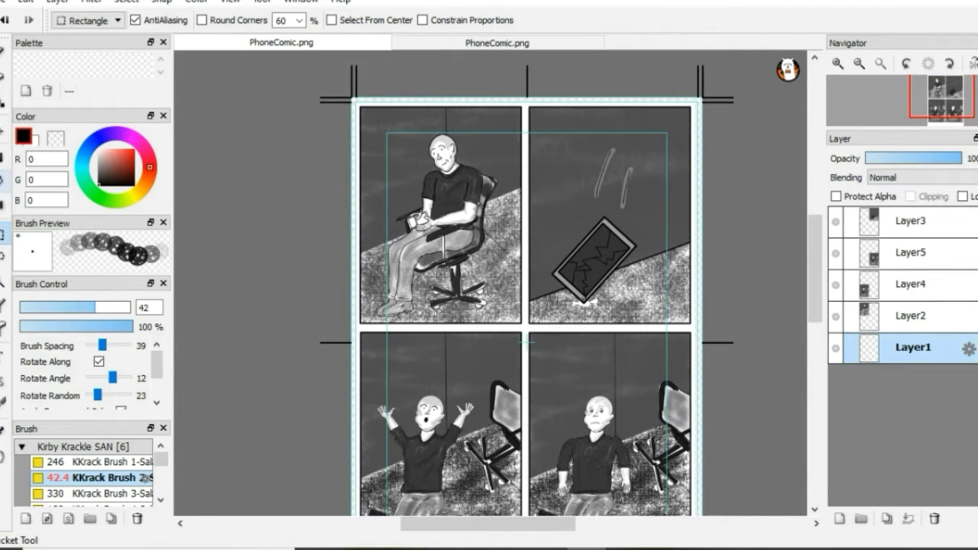
{"action": "left_click", "coordinate": [527, 229]}
{"action": "left_click", "coordinate": [569, 219]}
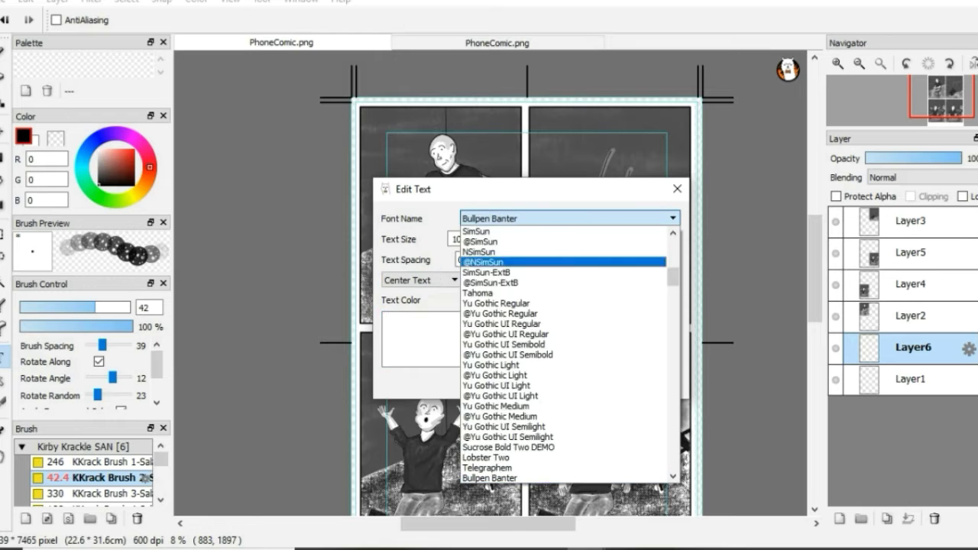
{"action": "left_click", "coordinate": [487, 292]}
{"action": "type", "text": "ArtCasters"}
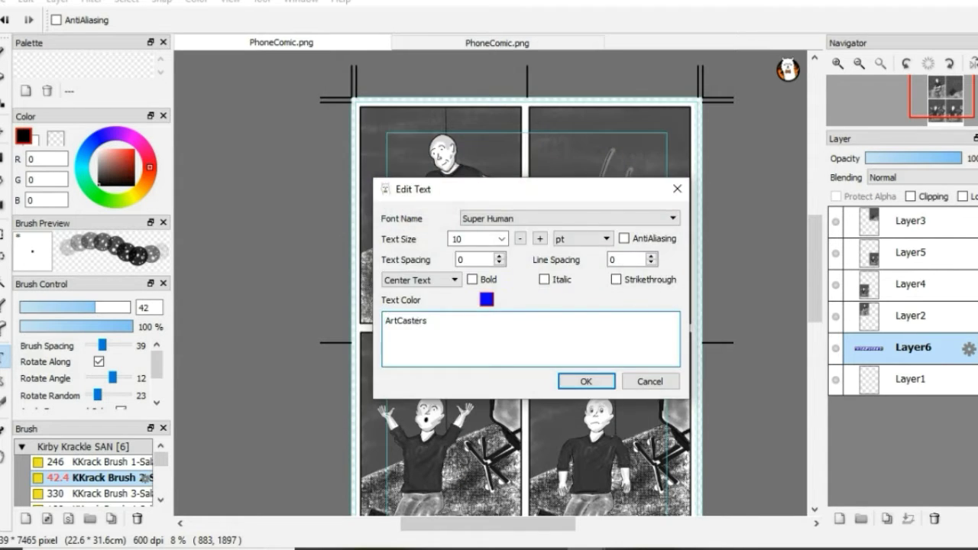
{"action": "key", "text": "Return"}
{"action": "scroll", "coordinate": [527, 306], "scroll_direction": "down", "scroll_amount": 2}
{"action": "scroll", "coordinate": [527, 306], "scroll_direction": "up", "scroll_amount": 2}
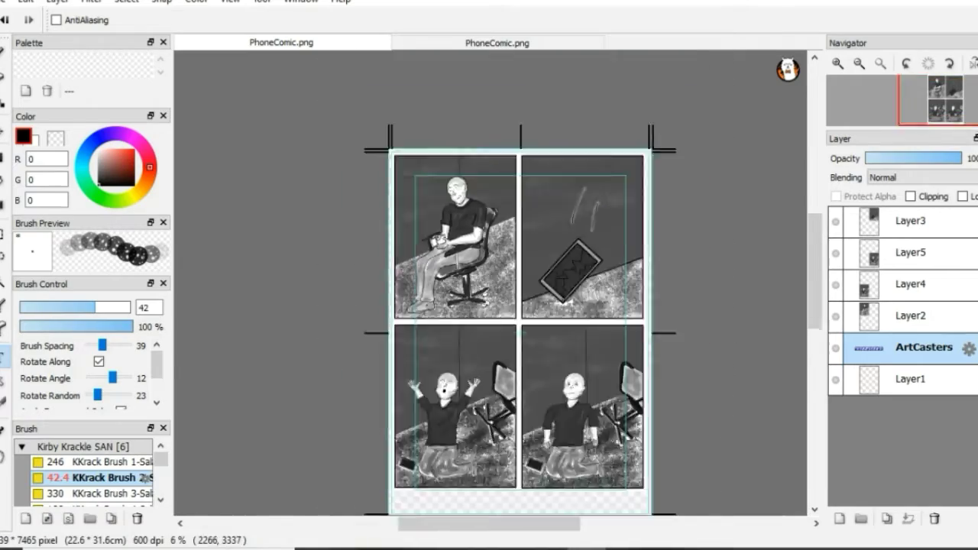
{"action": "scroll", "coordinate": [489, 290], "scroll_direction": "up", "scroll_amount": 3}
{"action": "scroll", "coordinate": [489, 291], "scroll_direction": "down", "scroll_amount": 5}
{"action": "scroll", "coordinate": [489, 290], "scroll_direction": "up", "scroll_amount": 2}
{"action": "scroll", "coordinate": [489, 290], "scroll_direction": "up", "scroll_amount": 3}
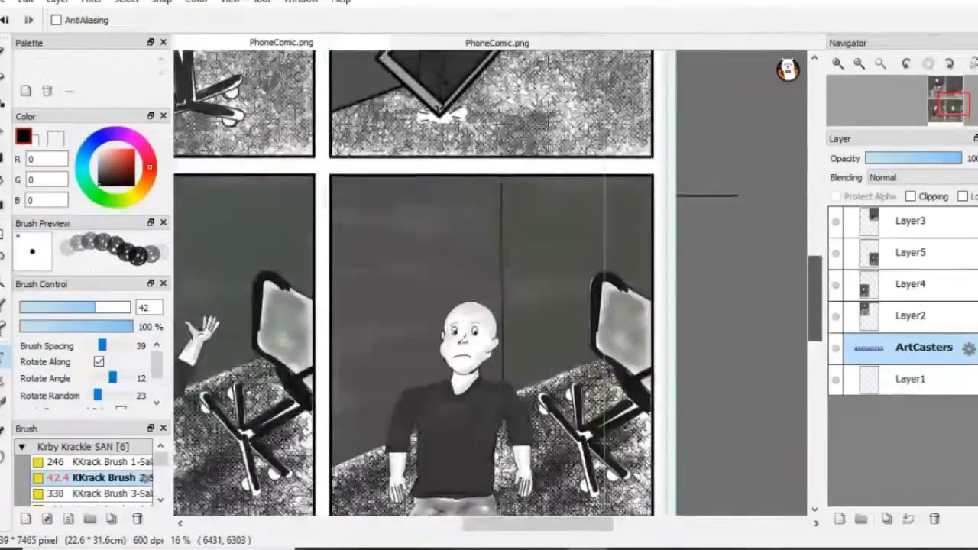
{"action": "scroll", "coordinate": [489, 290], "scroll_direction": "up", "scroll_amount": 3}
{"action": "scroll", "coordinate": [489, 291], "scroll_direction": "left", "scroll_amount": 3}
{"action": "scroll", "coordinate": [489, 290], "scroll_direction": "up", "scroll_amount": 1}
Move the ArtCasters layer to the top of the stack and set its size to 24.
{"action": "left_click", "coordinate": [968, 348]}
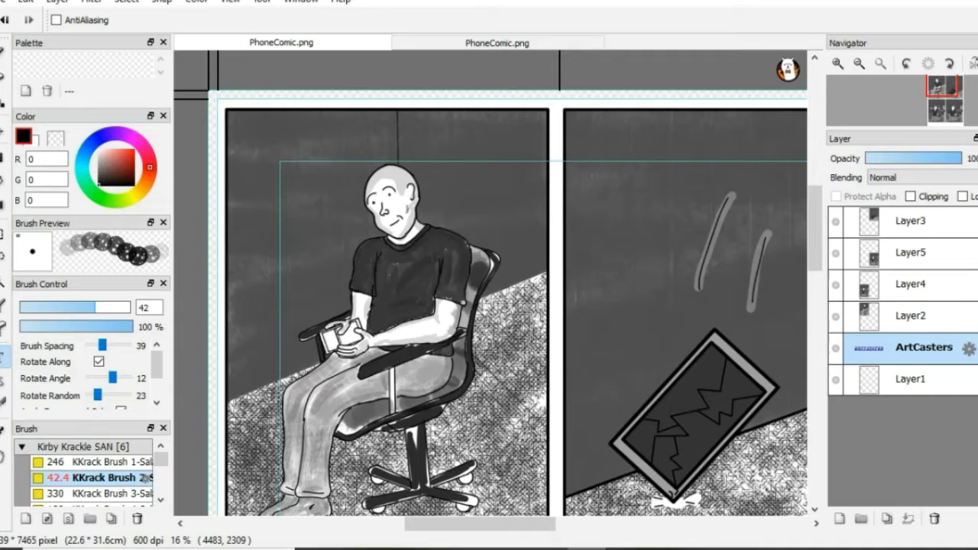
{"action": "key", "text": "Return"}
{"action": "scroll", "coordinate": [489, 290], "scroll_direction": "down", "scroll_amount": 3}
{"action": "left_click_drag", "start_coordinate": [917, 349], "coordinate": [917, 238]}
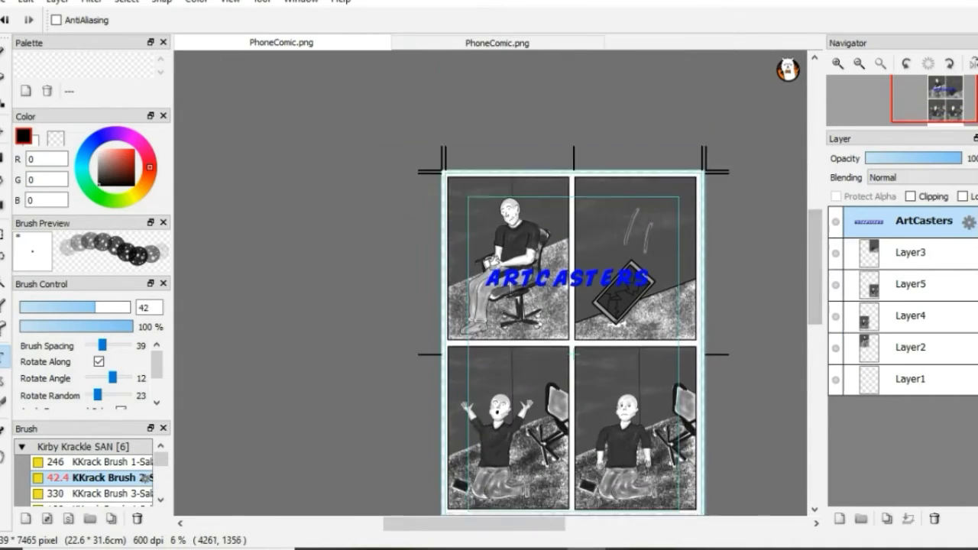
{"action": "scroll", "coordinate": [489, 290], "scroll_direction": "up", "scroll_amount": 3}
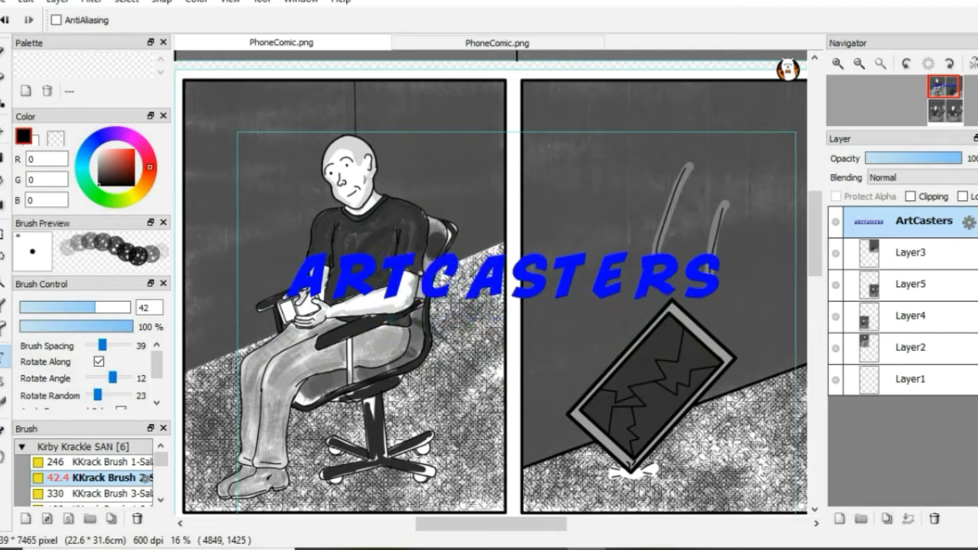
{"action": "left_click", "coordinate": [969, 222]}
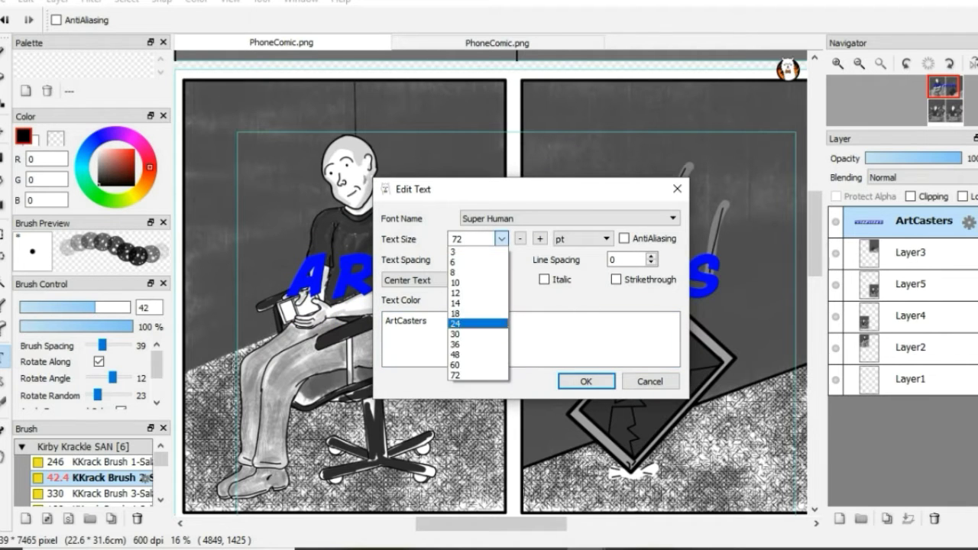
{"action": "key", "text": "Return"}
{"action": "key", "text": "Return"}
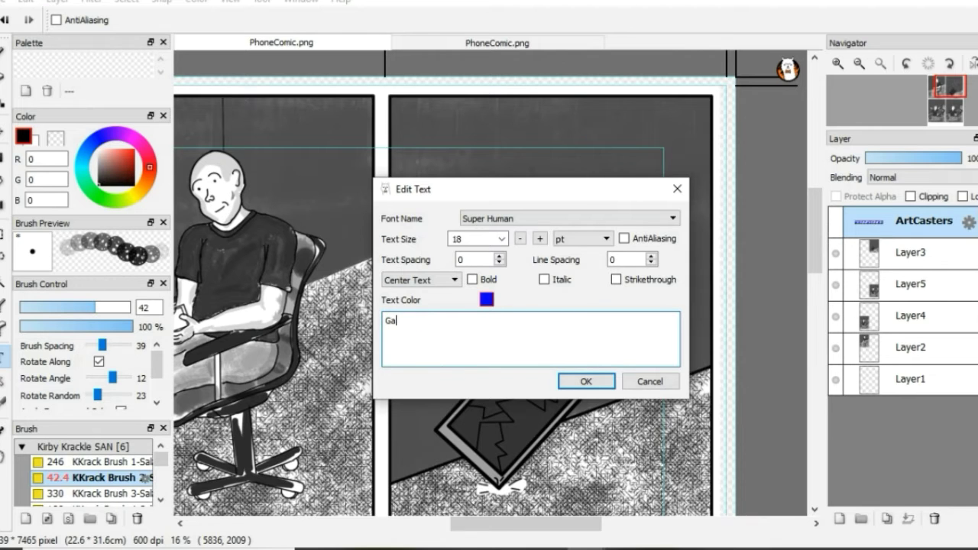
Add Gasp text in black with the Fatal Blow font.
{"action": "left_click", "coordinate": [486, 299]}
{"action": "left_click", "coordinate": [623, 396]}
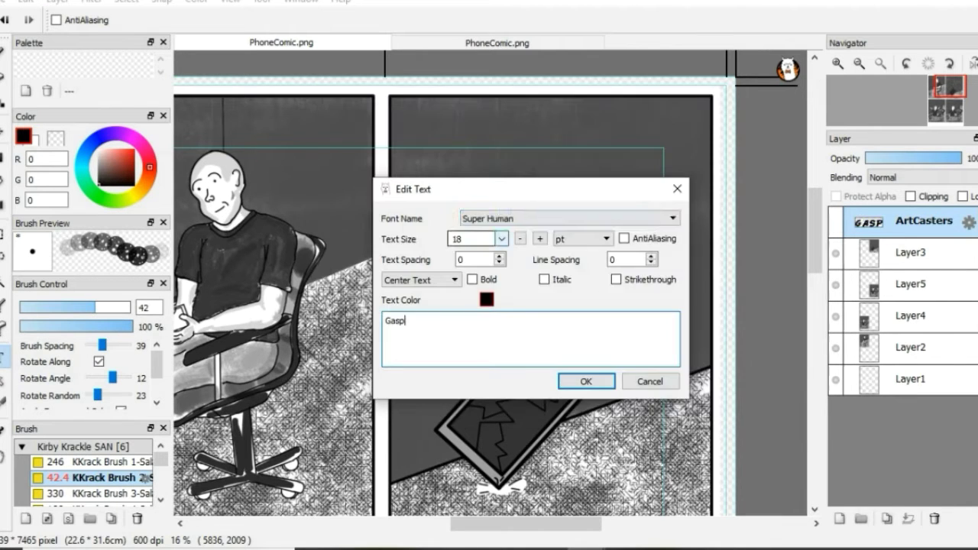
{"action": "left_click", "coordinate": [672, 218]}
{"action": "left_click", "coordinate": [482, 241]}
{"action": "left_click", "coordinate": [586, 380]}
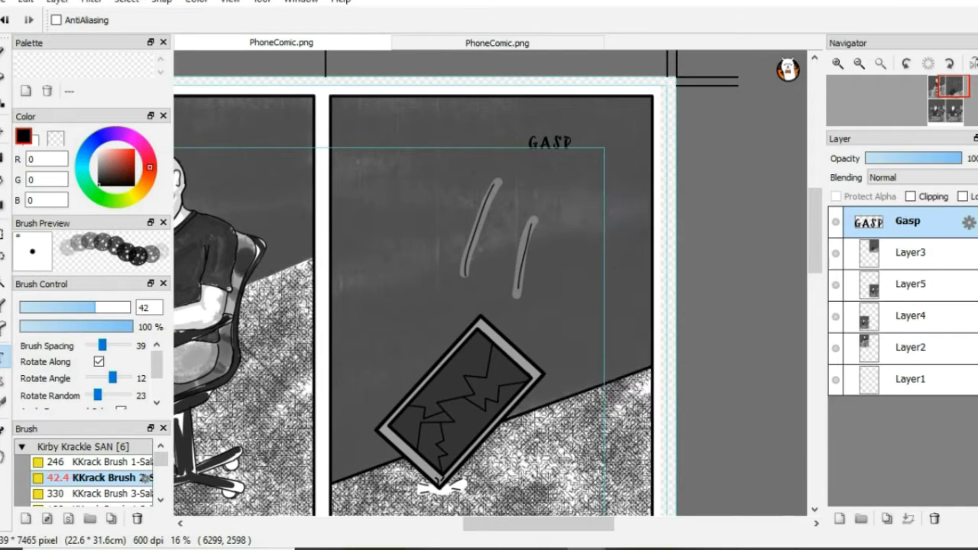
Restyle the Gasp text to size 48, Raucous font, in white.
{"action": "left_click", "coordinate": [549, 142]}
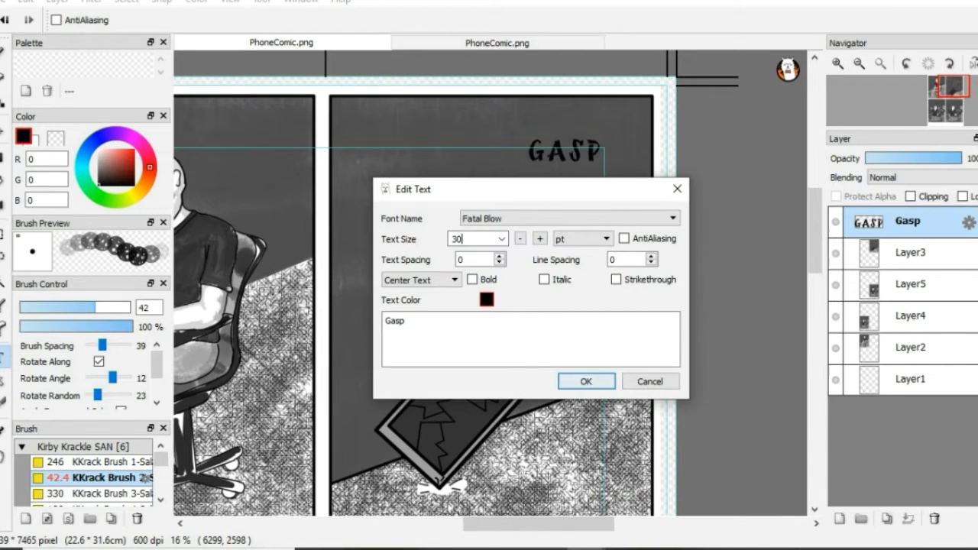
{"action": "left_click", "coordinate": [501, 239]}
{"action": "left_click", "coordinate": [473, 359]}
{"action": "left_click", "coordinate": [672, 218]}
{"action": "left_click", "coordinate": [524, 464]}
{"action": "left_click", "coordinate": [597, 265]}
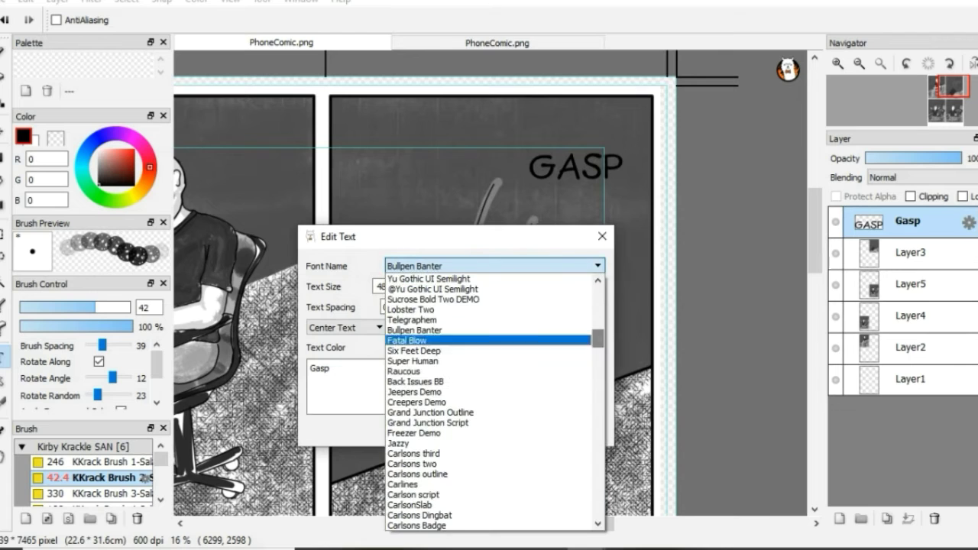
{"action": "left_click", "coordinate": [413, 382]}
{"action": "left_click", "coordinate": [597, 265]}
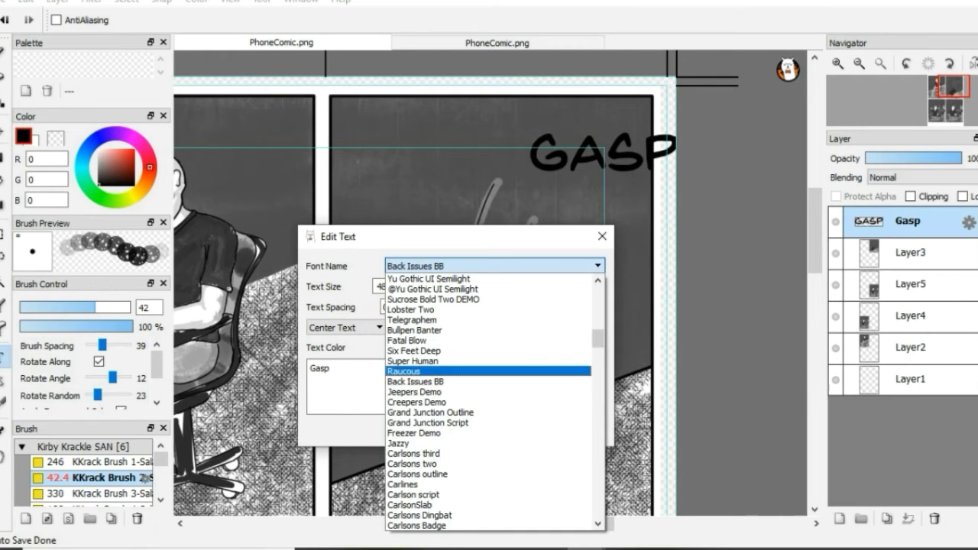
{"action": "left_click", "coordinate": [405, 371]}
{"action": "left_click", "coordinate": [412, 347]}
{"action": "left_click", "coordinate": [487, 216]}
{"action": "left_click", "coordinate": [619, 395]}
{"action": "left_click", "coordinate": [512, 429]}
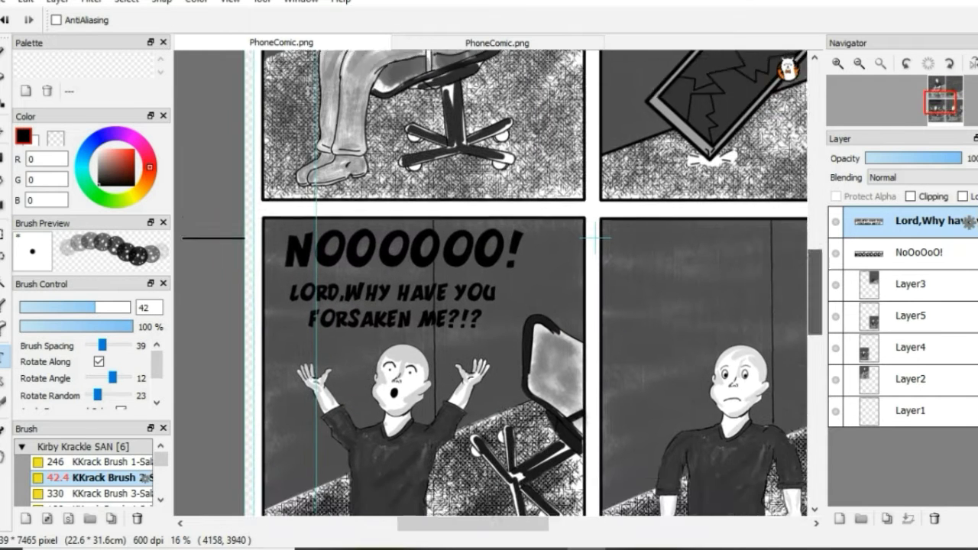
Add two new empty layers for the line work.
{"action": "left_click_drag", "start_coordinate": [665, 277], "coordinate": [595, 211]}
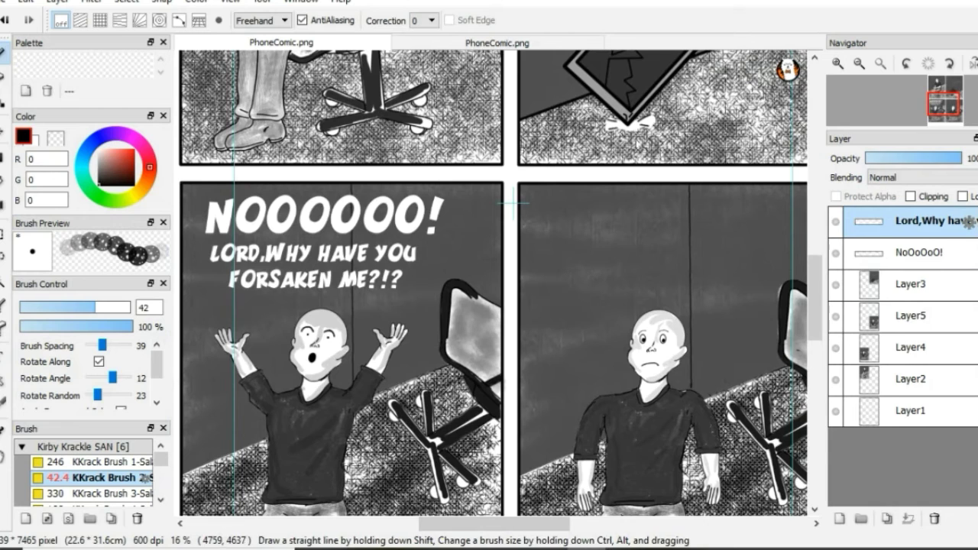
{"action": "key", "text": "ctrl+shift+n"}
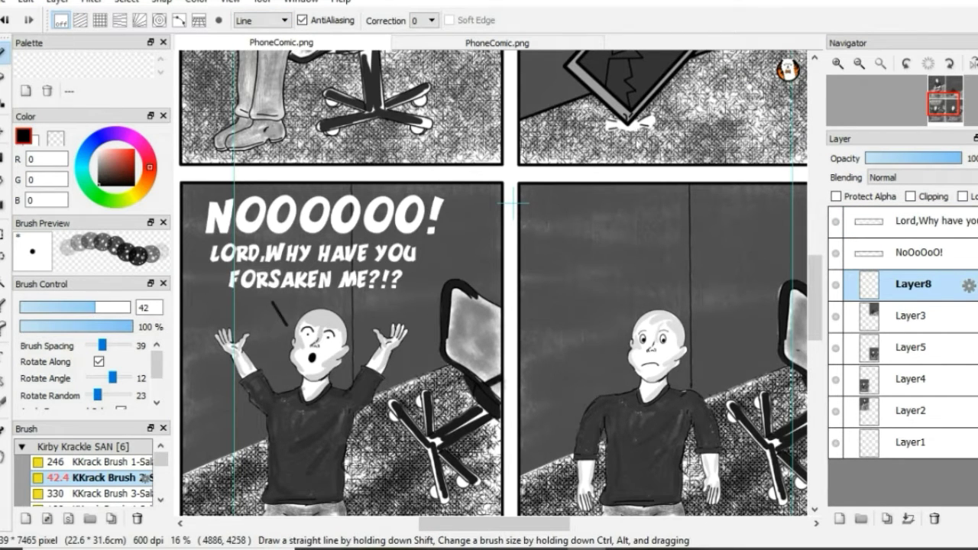
{"action": "key", "text": "ctrl+shift+n"}
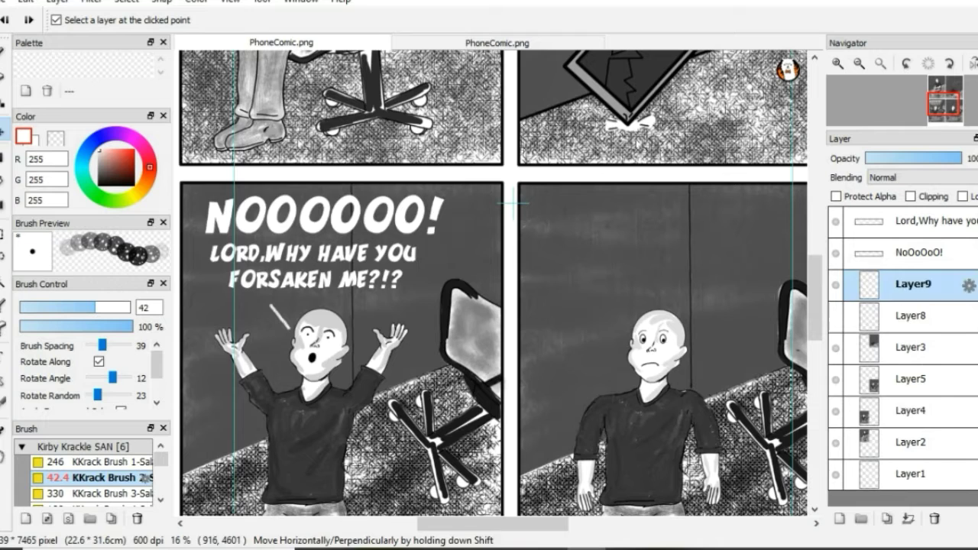
{"action": "left_click_drag", "start_coordinate": [459, 359], "coordinate": [461, 349]}
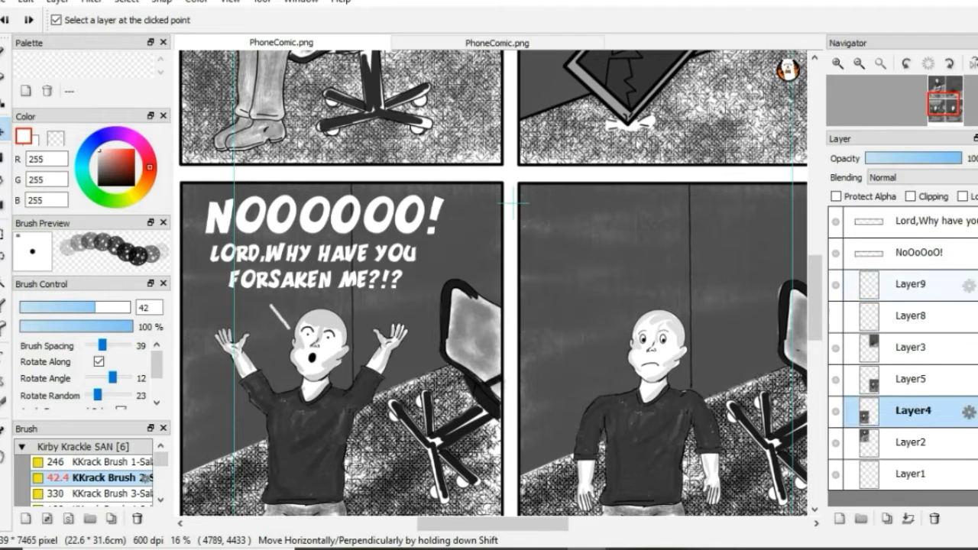
{"action": "scroll", "coordinate": [260, 306], "scroll_direction": "up", "scroll_amount": 4}
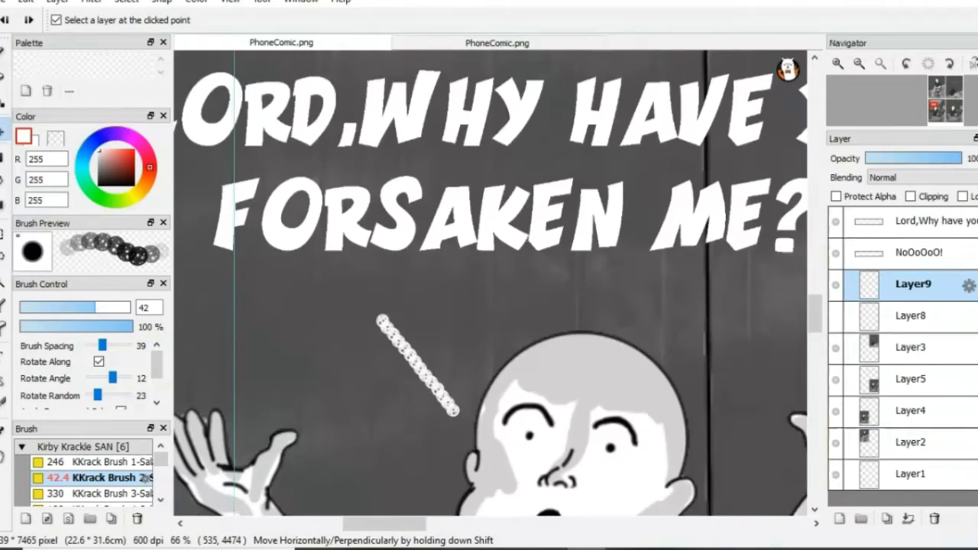
Choose the Arrow brush and delete the extra layer holding the dotted stroke.
{"action": "left_click", "coordinate": [71, 466]}
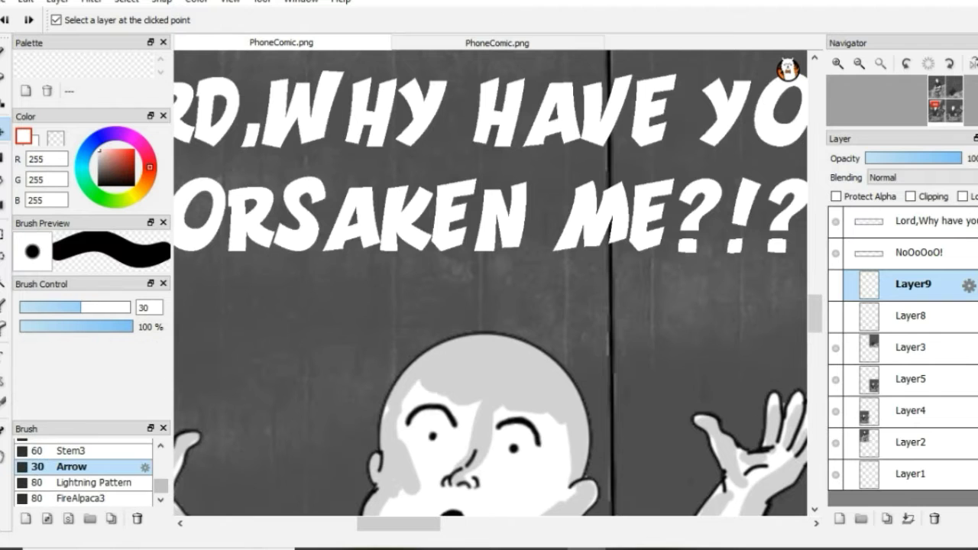
{"action": "key", "text": "b"}
{"action": "left_click", "coordinate": [934, 518]}
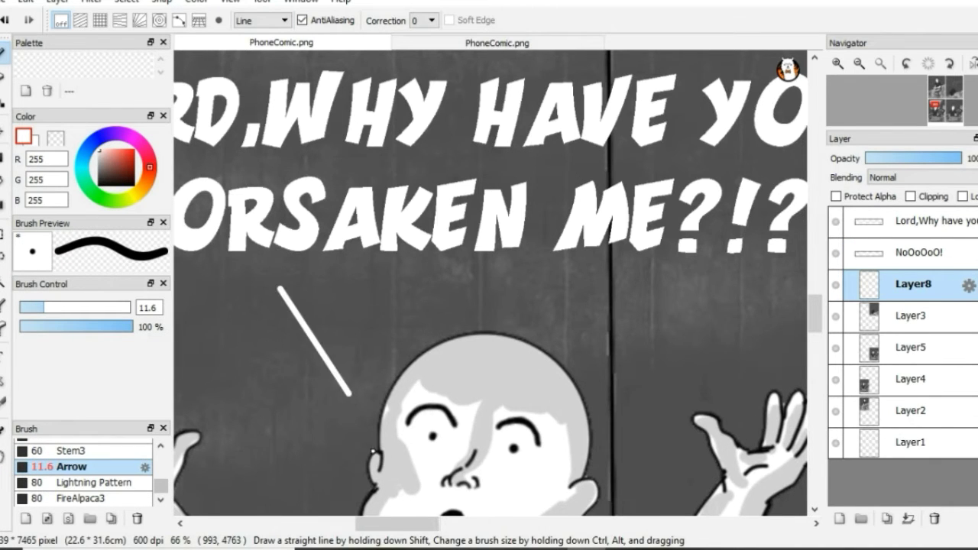
{"action": "scroll", "coordinate": [374, 452], "scroll_direction": "down", "scroll_amount": 5}
{"action": "scroll", "coordinate": [306, 458], "scroll_direction": "down", "scroll_amount": 5}
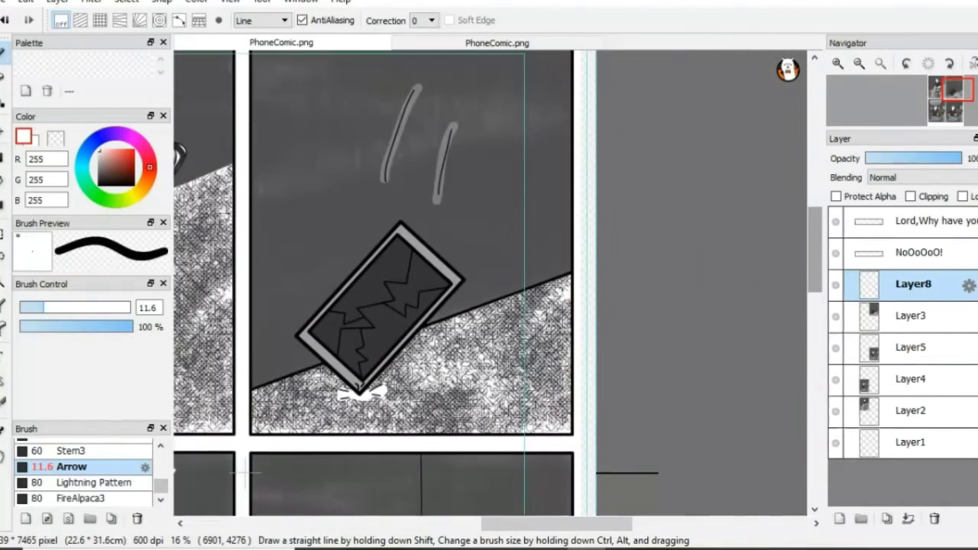
{"action": "scroll", "coordinate": [246, 473], "scroll_direction": "up", "scroll_amount": 3}
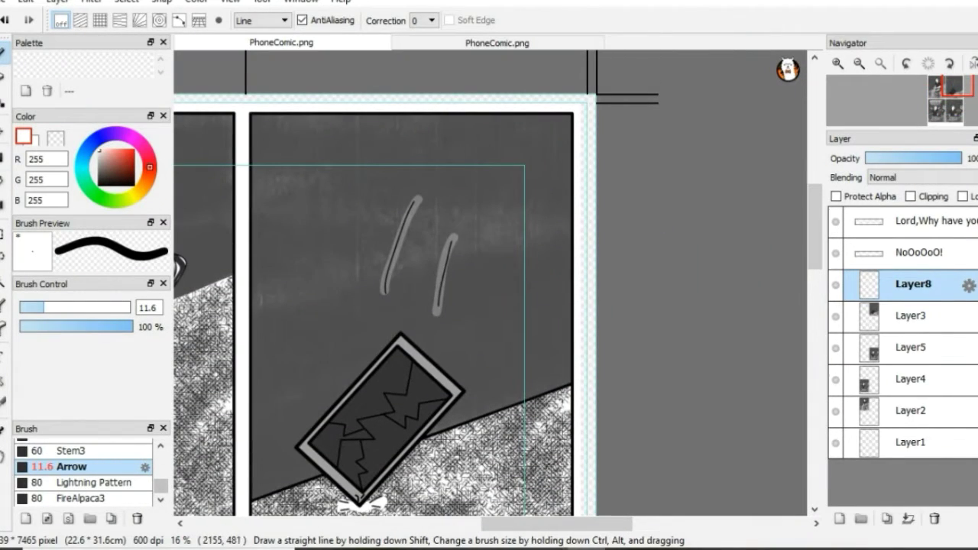
Change the GASP text's font to Back Issues BB.
{"action": "key", "text": "t"}
{"action": "left_click", "coordinate": [476, 157]}
{"action": "left_click", "coordinate": [493, 265]}
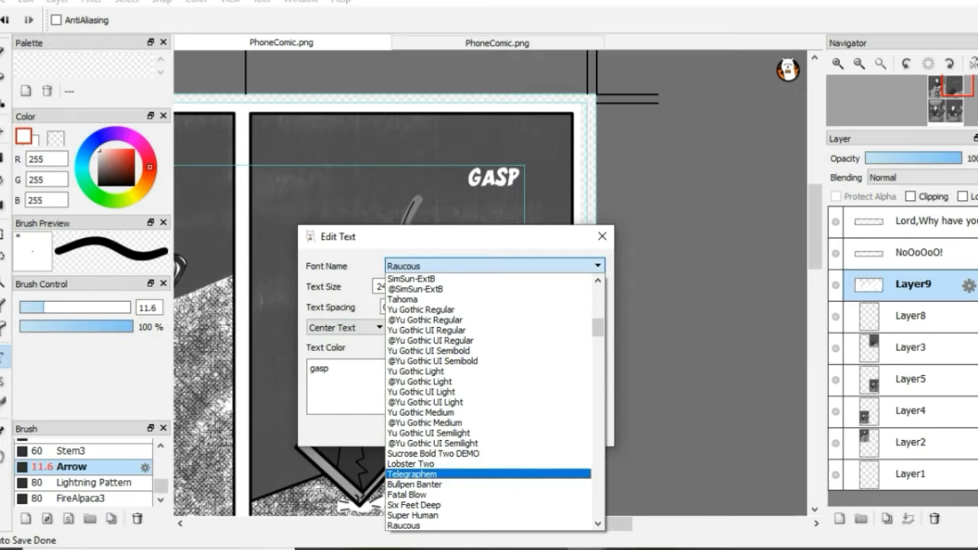
{"action": "scroll", "coordinate": [489, 398], "scroll_direction": "down", "scroll_amount": 7}
{"action": "scroll", "coordinate": [489, 398], "scroll_direction": "down", "scroll_amount": 1}
{"action": "left_click", "coordinate": [412, 309]}
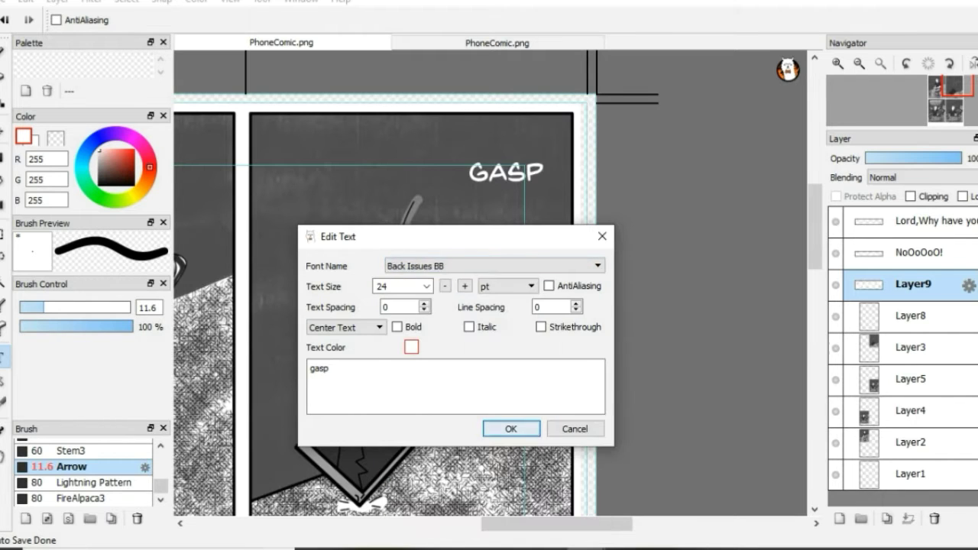
{"action": "left_click", "coordinate": [509, 428]}
Add a new blank layer above the GASP text.
{"action": "key", "text": "ctrl+shift+n"}
{"action": "key", "text": "b"}
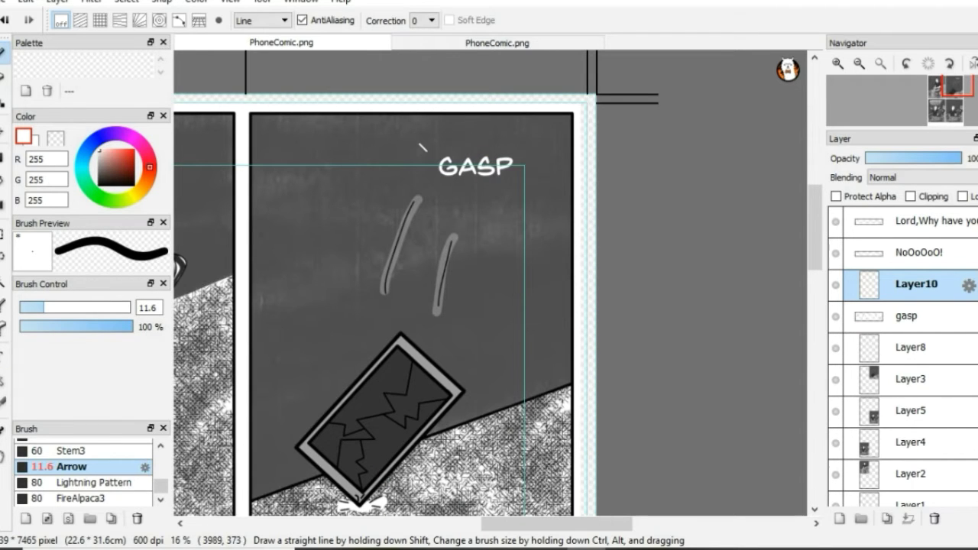
{"action": "scroll", "coordinate": [305, 194], "scroll_direction": "down", "scroll_amount": 4}
{"action": "scroll", "coordinate": [305, 194], "scroll_direction": "down", "scroll_amount": 2}
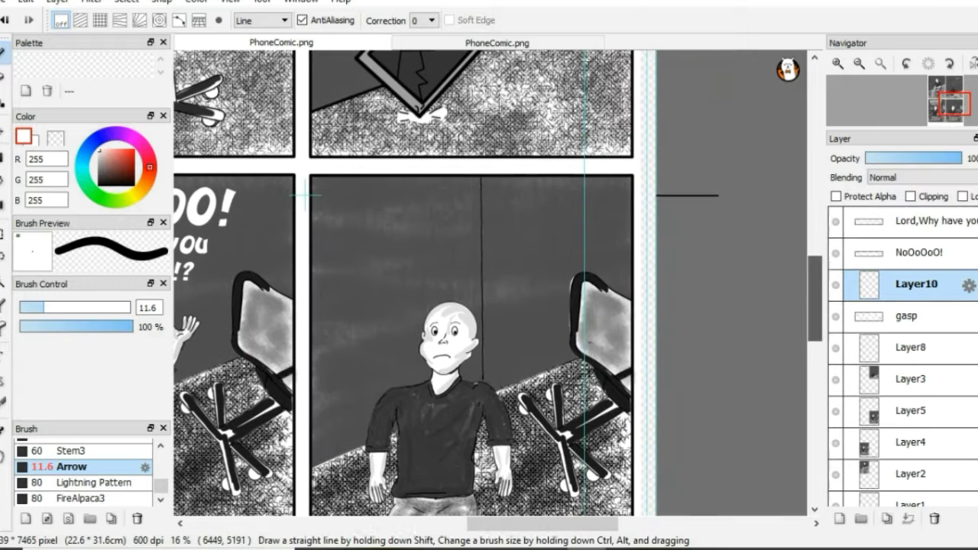
Add a black, centred Super Human caption 'You'll be fine, Read a Book' atop the last panel.
{"action": "key", "text": "t"}
{"action": "left_click", "coordinate": [305, 194]}
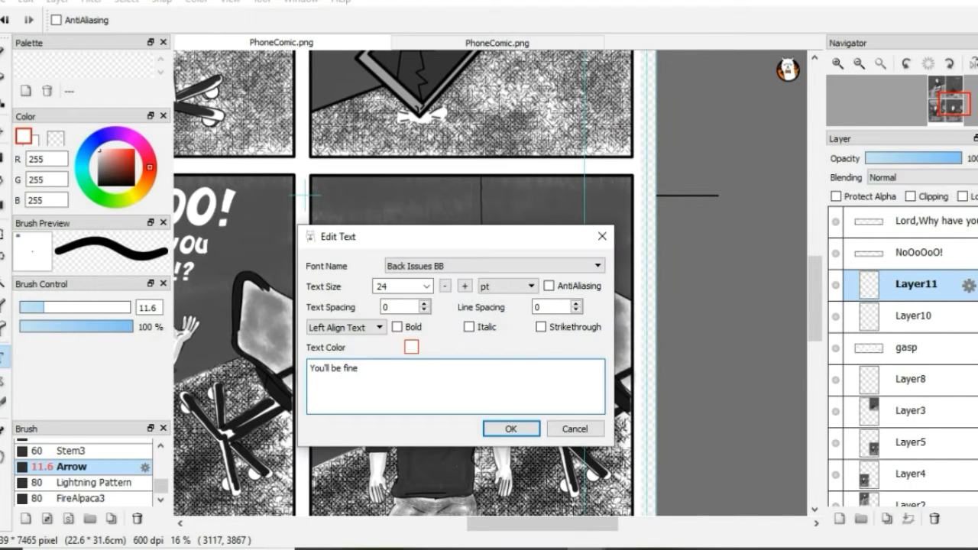
{"action": "left_click", "coordinate": [496, 265]}
{"action": "scroll", "coordinate": [451, 343], "scroll_direction": "down", "scroll_amount": 3}
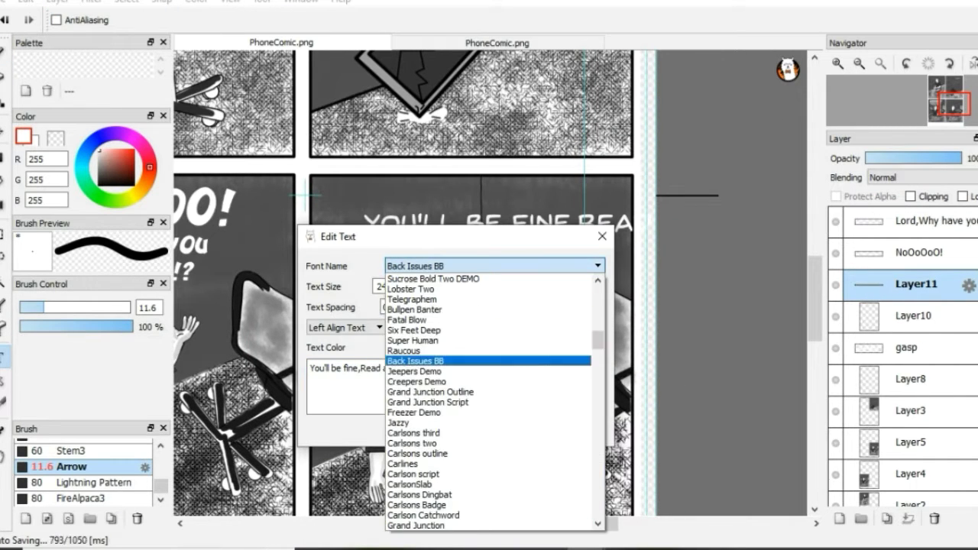
{"action": "left_click", "coordinate": [415, 341]}
{"action": "left_click", "coordinate": [511, 428]}
{"action": "left_click", "coordinate": [305, 194]}
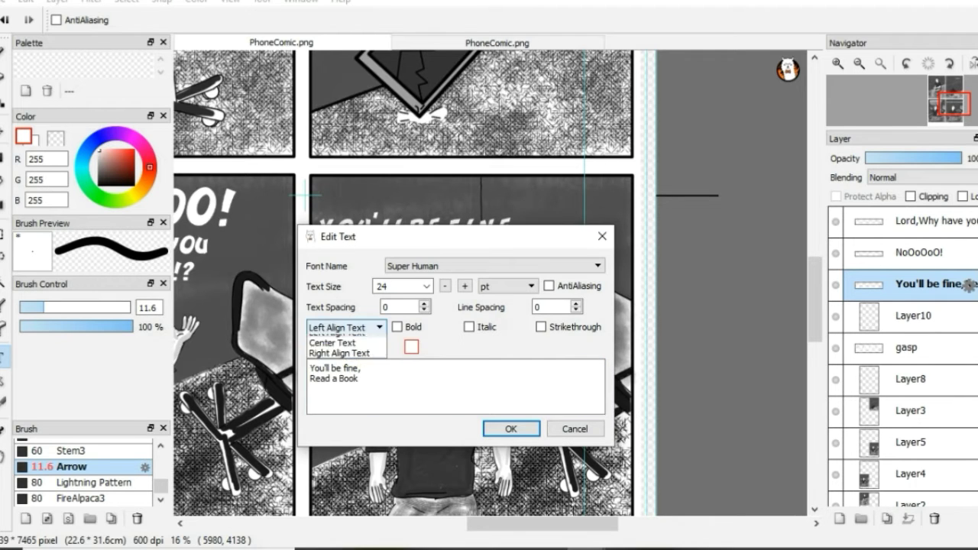
{"action": "key", "text": "Return"}
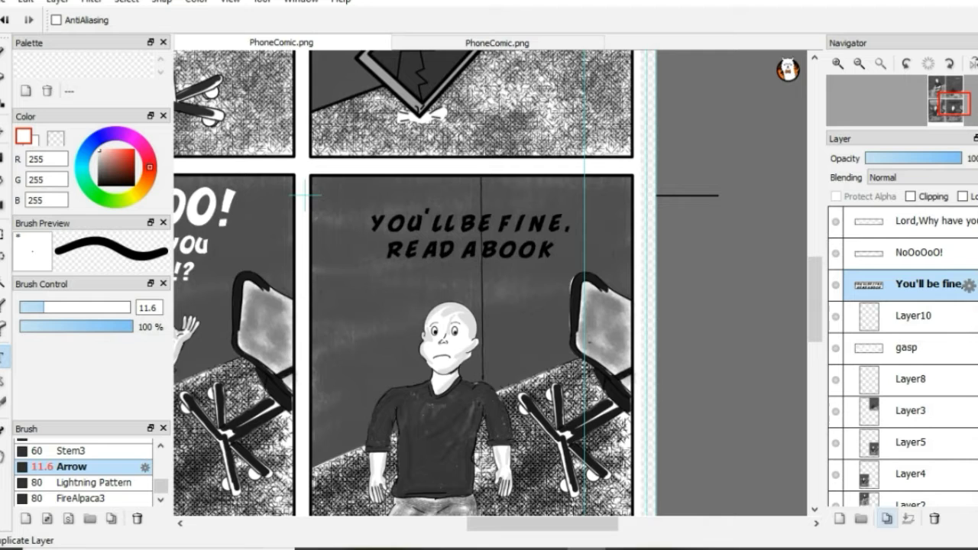
Enlarge the caption to size 30, set letter spacing to -1, and add a space after You'll.
{"action": "left_click", "coordinate": [305, 194]}
{"action": "left_click", "coordinate": [380, 382]}
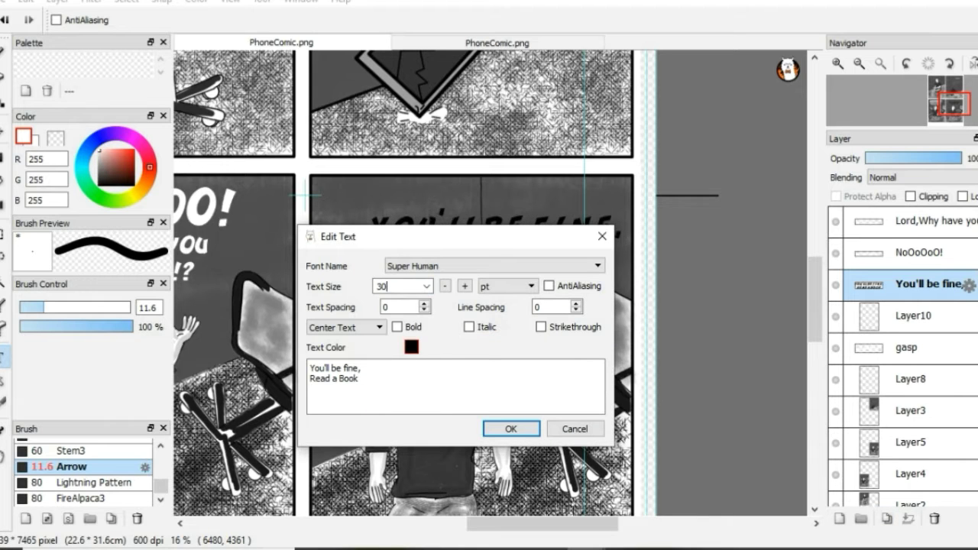
{"action": "key", "text": "Return"}
{"action": "left_click", "coordinate": [305, 195]}
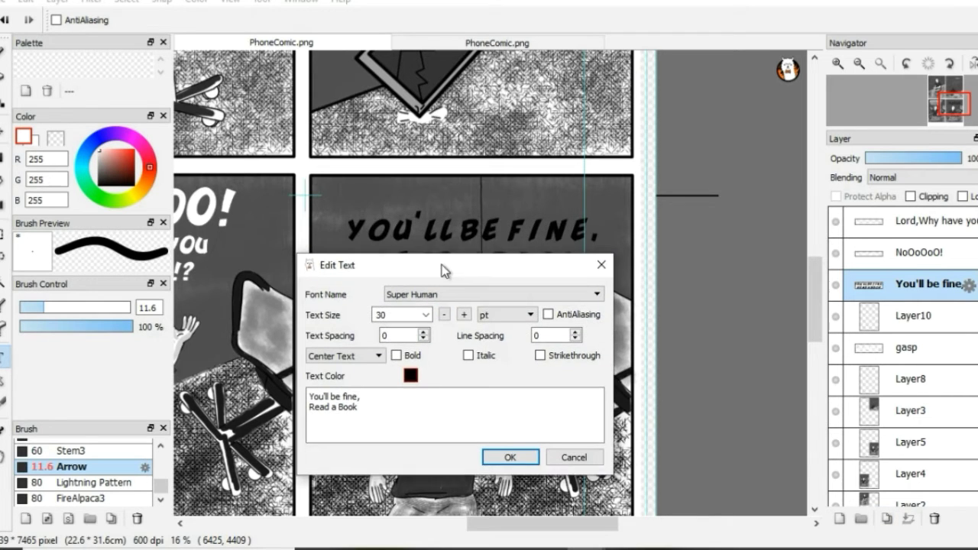
{"action": "key", "text": "Down"}
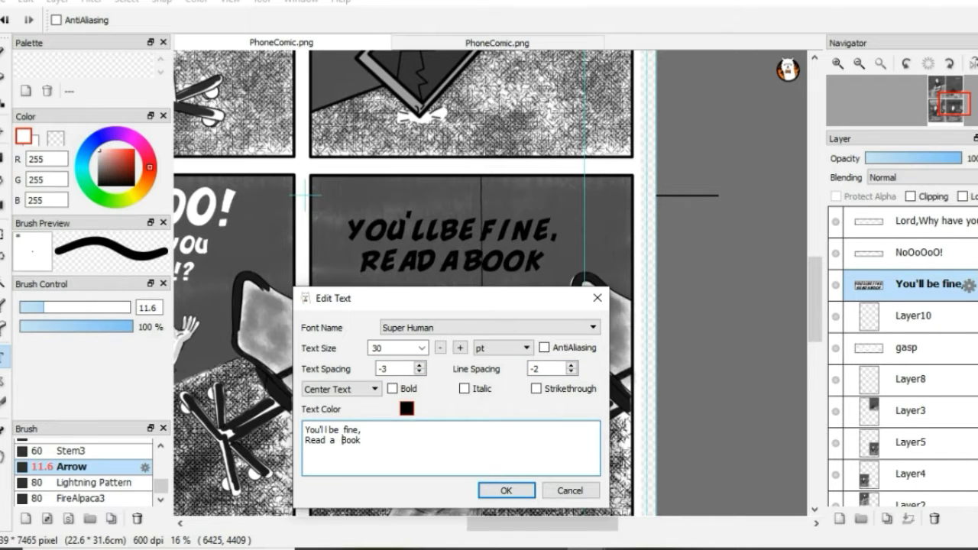
{"action": "left_click", "coordinate": [419, 365]}
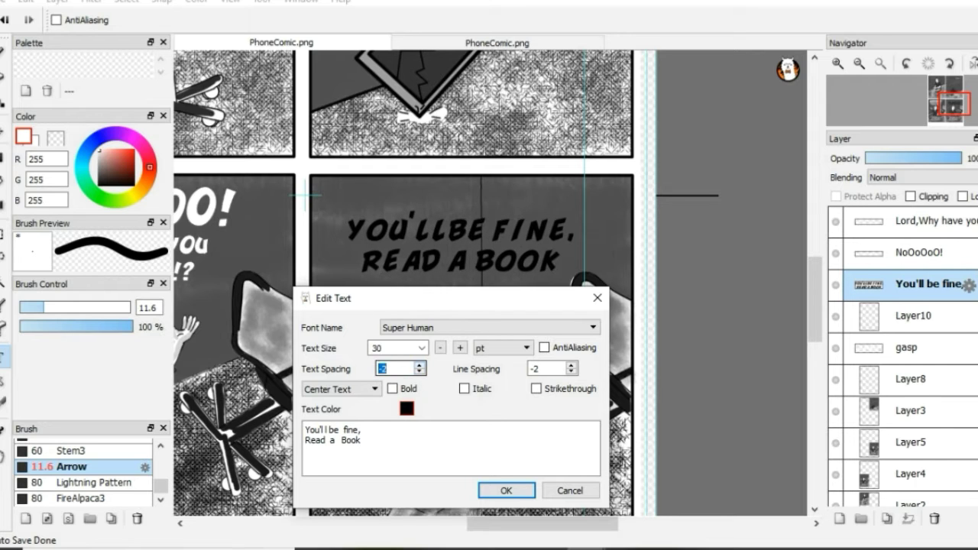
{"action": "left_click", "coordinate": [420, 365]}
{"action": "left_click", "coordinate": [332, 430]}
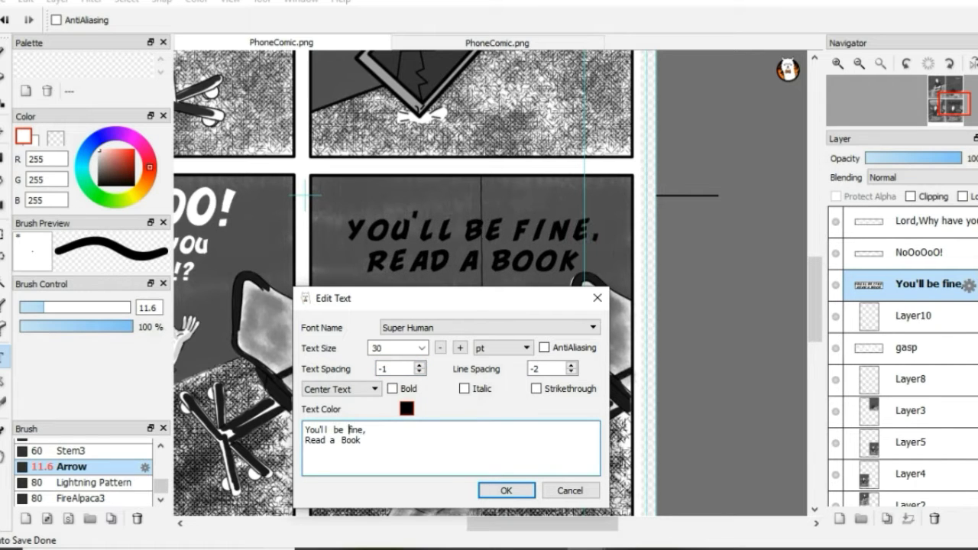
{"action": "left_click", "coordinate": [506, 490]}
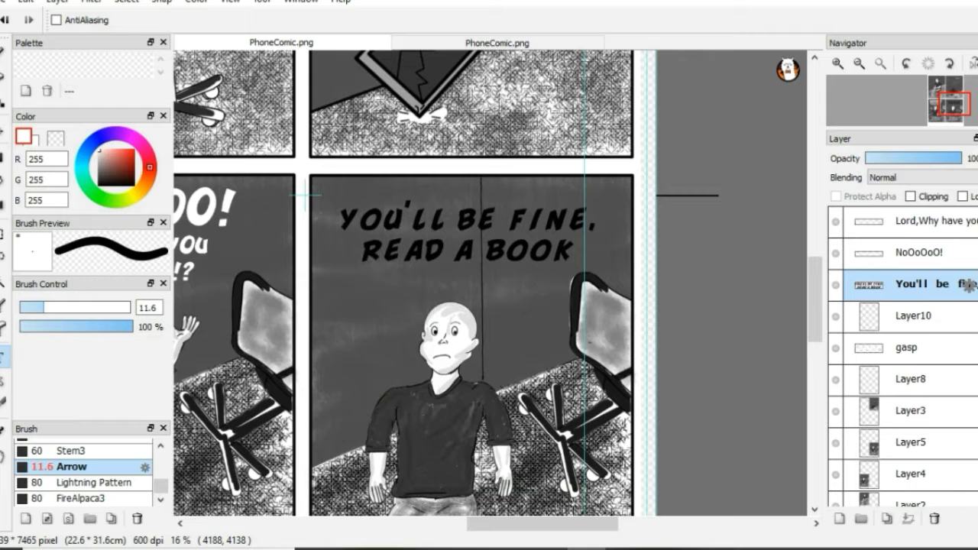
On a new layer, brush a short white line at the last panel's top-right corner.
{"action": "left_click", "coordinate": [917, 316]}
{"action": "scroll", "coordinate": [489, 282], "scroll_direction": "up", "scroll_amount": 2}
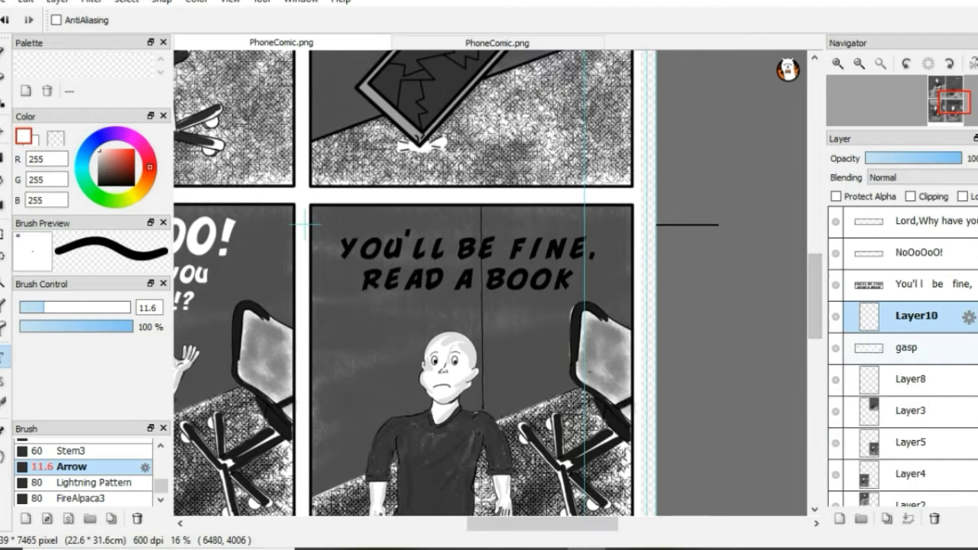
{"action": "key", "text": "ctrl+shift+n"}
{"action": "key", "text": "b"}
{"action": "scroll", "coordinate": [612, 282], "scroll_direction": "up", "scroll_amount": 4}
{"action": "left_click_drag", "start_coordinate": [628, 273], "coordinate": [593, 294]}
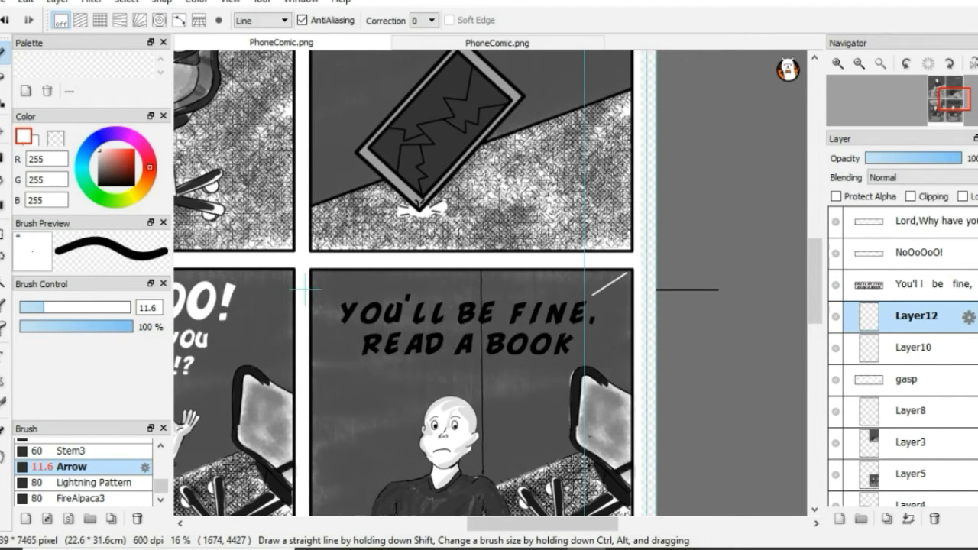
Change the 'You'll be fine, Read a Book' caption's text colour to white.
{"action": "left_click", "coordinate": [917, 284]}
{"action": "left_click", "coordinate": [969, 284]}
{"action": "left_click", "coordinate": [620, 395]}
{"action": "left_click", "coordinate": [506, 491]}
{"action": "scroll", "coordinate": [489, 306], "scroll_direction": "down", "scroll_amount": 5}
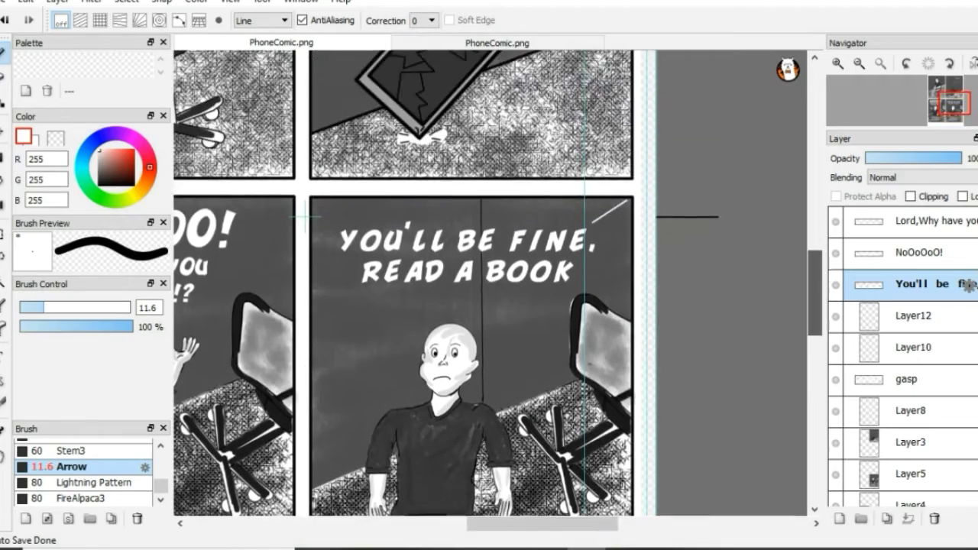
{"action": "left_click_drag", "start_coordinate": [304, 139], "coordinate": [591, 228]}
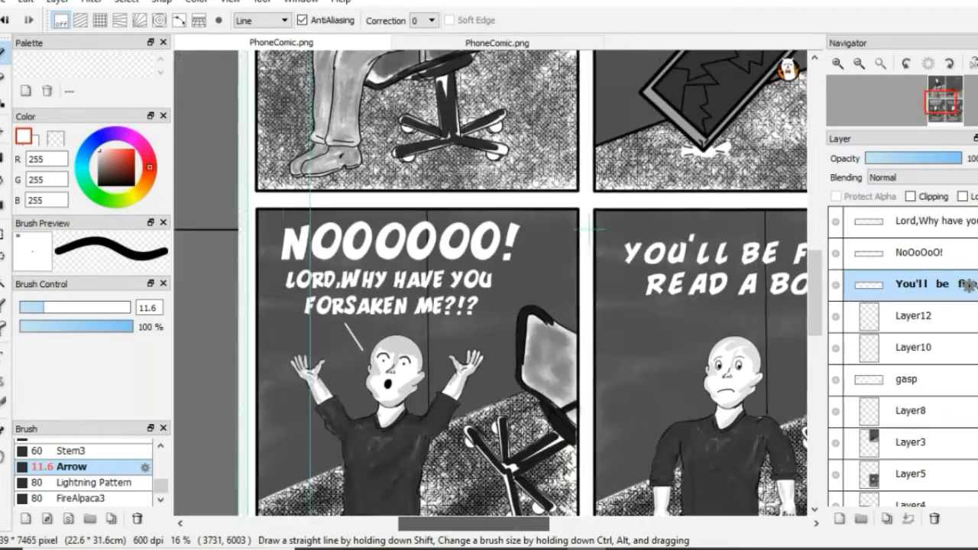
{"action": "scroll", "coordinate": [591, 228], "scroll_direction": "right", "scroll_amount": 2}
{"action": "scroll", "coordinate": [591, 228], "scroll_direction": "down", "scroll_amount": 3}
{"action": "scroll", "coordinate": [535, 153], "scroll_direction": "up", "scroll_amount": 5}
{"action": "scroll", "coordinate": [497, 57], "scroll_direction": "up", "scroll_amount": 3}
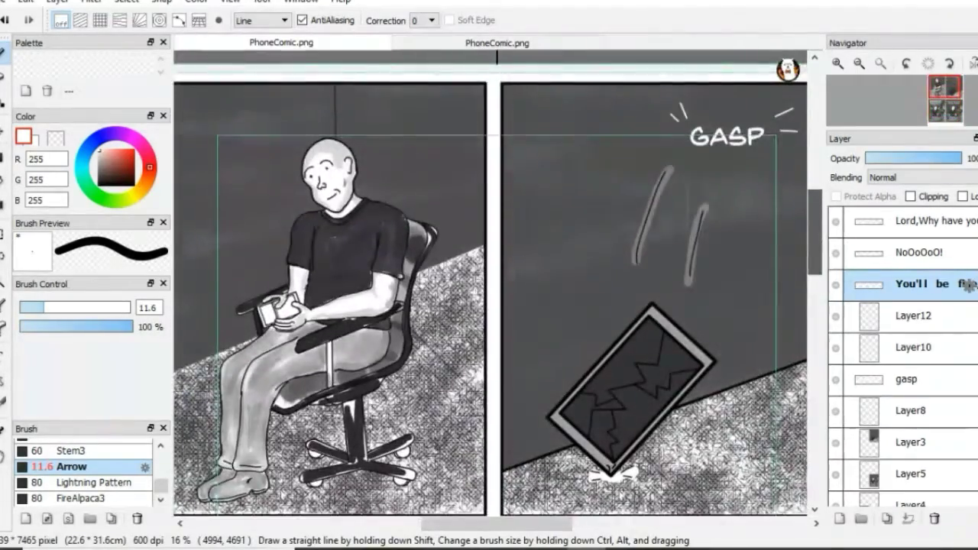
Save the comic as the PhoneComic project, overwriting the existing file.
{"action": "scroll", "coordinate": [489, 305], "scroll_direction": "down", "scroll_amount": 1}
{"action": "left_click", "coordinate": [8, 1]}
{"action": "left_click", "coordinate": [31, 118]}
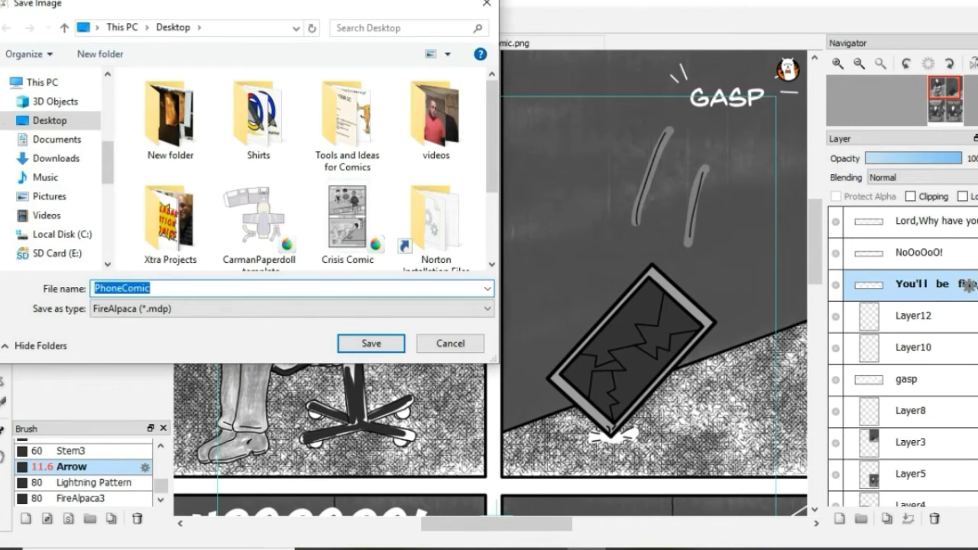
{"action": "key", "text": "Return"}
{"action": "key", "text": "y"}
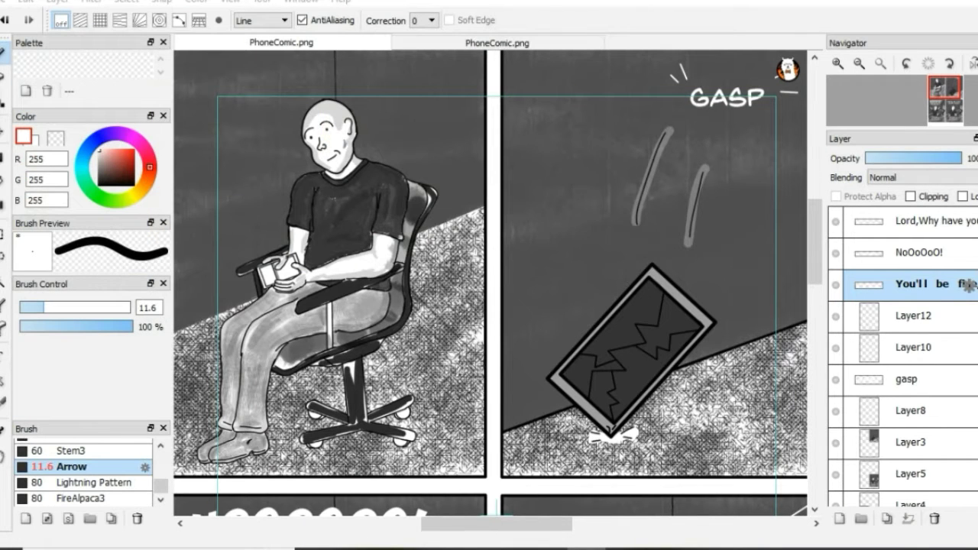
Save a flattened PhoneComic PNG copy, accepting the layer warning and PNG settings.
{"action": "left_click", "coordinate": [7, 2]}
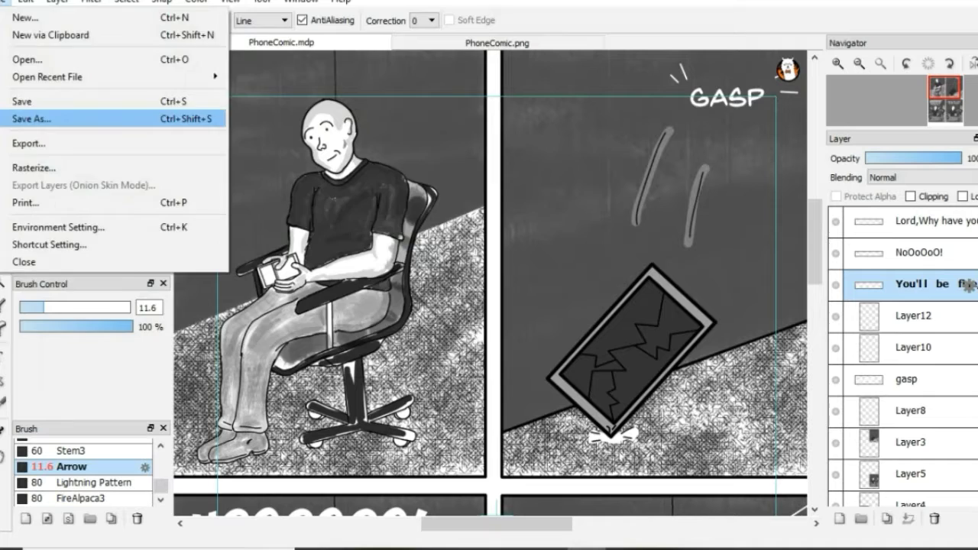
{"action": "left_click", "coordinate": [34, 118]}
{"action": "left_click", "coordinate": [290, 309]}
{"action": "key", "text": "Return"}
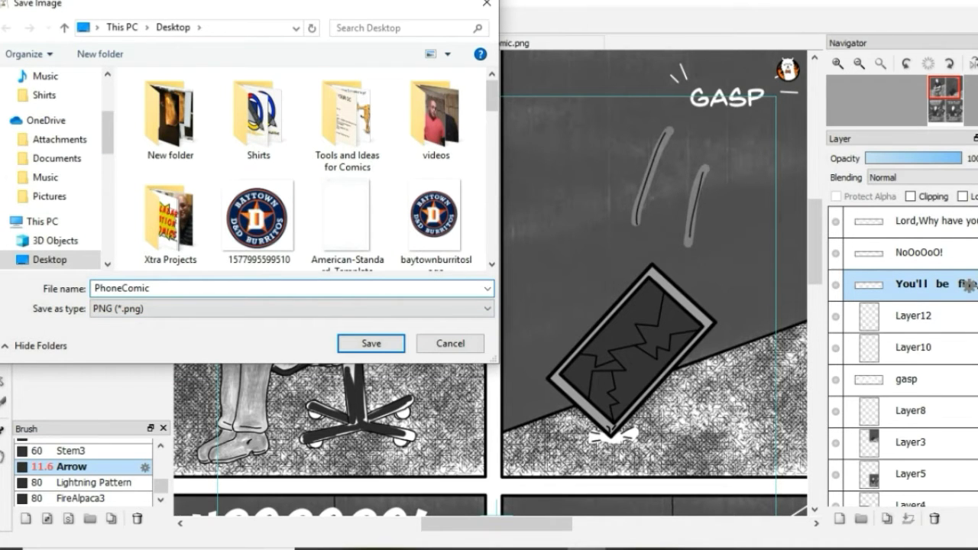
{"action": "key", "text": "Return"}
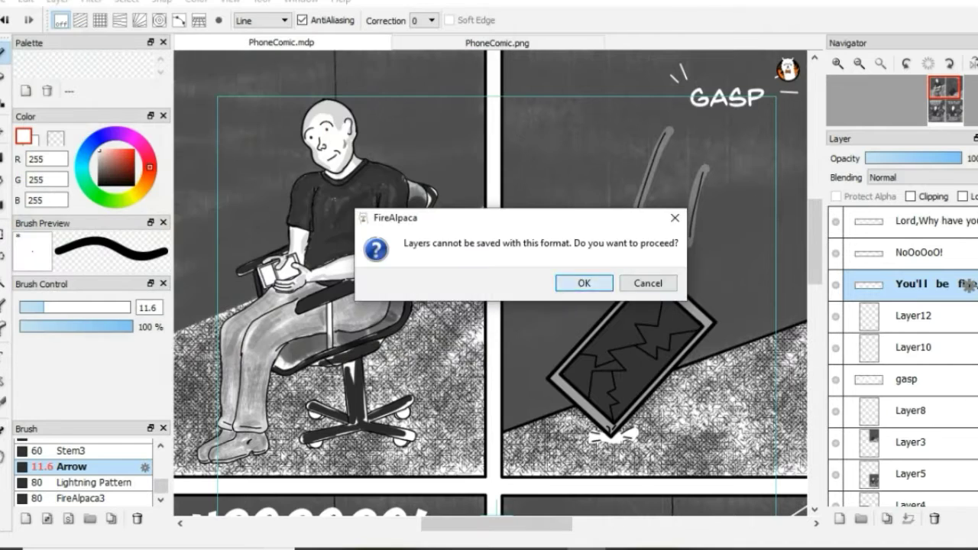
{"action": "key", "text": "Return"}
{"action": "key", "text": "Return"}
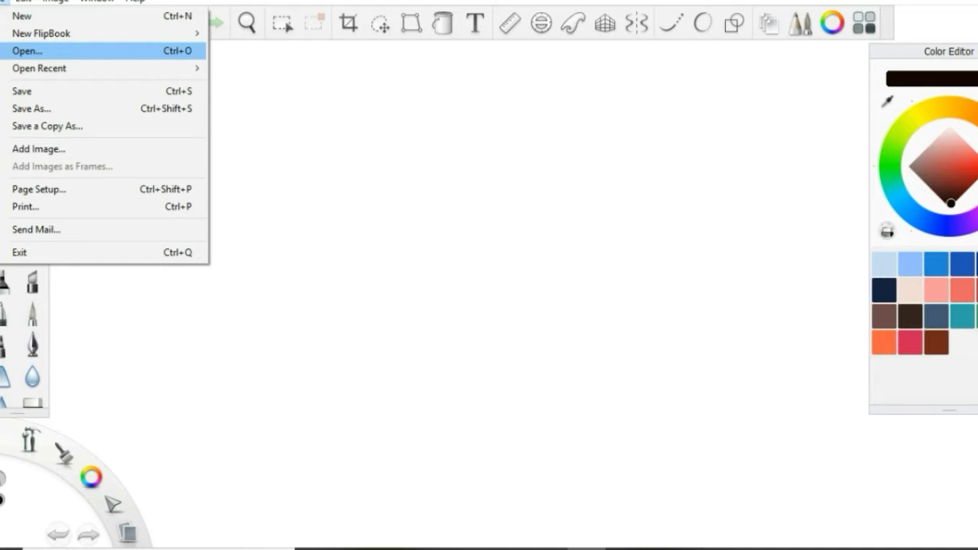
Browse the Desktop and open the 'PhoneComic with text' image.
{"action": "key", "text": "Return"}
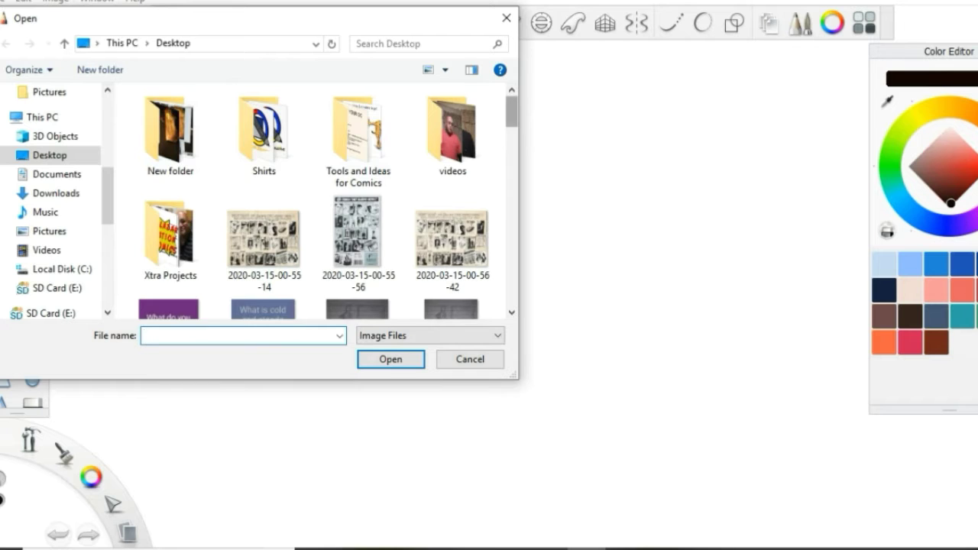
{"action": "scroll", "coordinate": [352, 103], "scroll_direction": "down", "scroll_amount": 3}
{"action": "scroll", "coordinate": [351, 103], "scroll_direction": "down", "scroll_amount": 3}
{"action": "scroll", "coordinate": [351, 103], "scroll_direction": "down", "scroll_amount": 3}
{"action": "scroll", "coordinate": [351, 103], "scroll_direction": "down", "scroll_amount": 3}
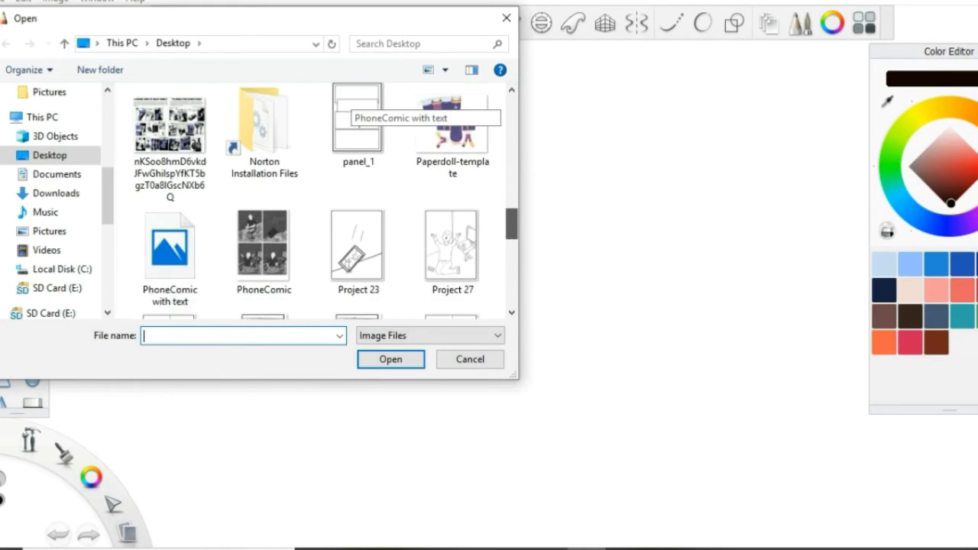
{"action": "scroll", "coordinate": [352, 107], "scroll_direction": "down", "scroll_amount": 1}
{"action": "scroll", "coordinate": [352, 103], "scroll_direction": "down", "scroll_amount": 3}
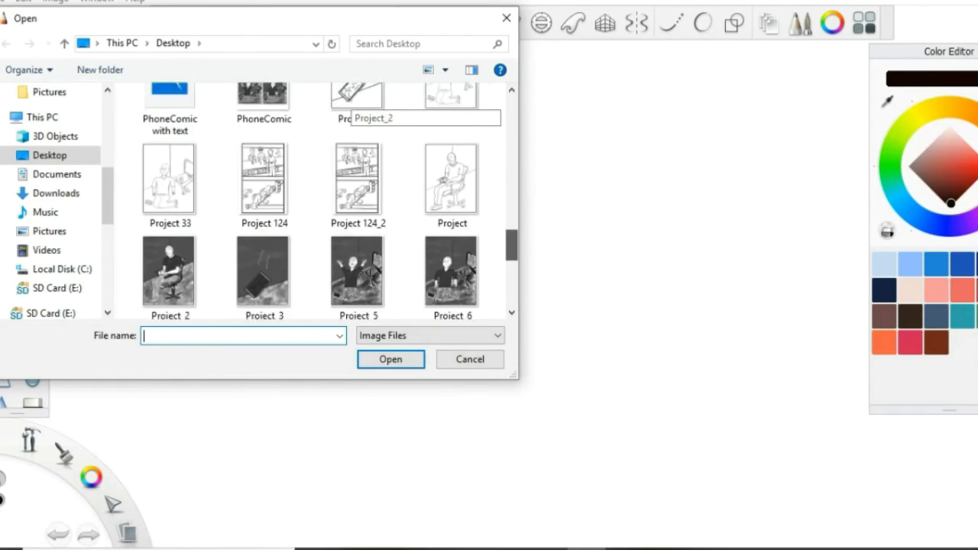
{"action": "scroll", "coordinate": [352, 103], "scroll_direction": "down", "scroll_amount": 2}
{"action": "scroll", "coordinate": [352, 104], "scroll_direction": "down", "scroll_amount": 2}
{"action": "scroll", "coordinate": [351, 107], "scroll_direction": "down", "scroll_amount": 1}
{"action": "scroll", "coordinate": [352, 107], "scroll_direction": "up", "scroll_amount": 3}
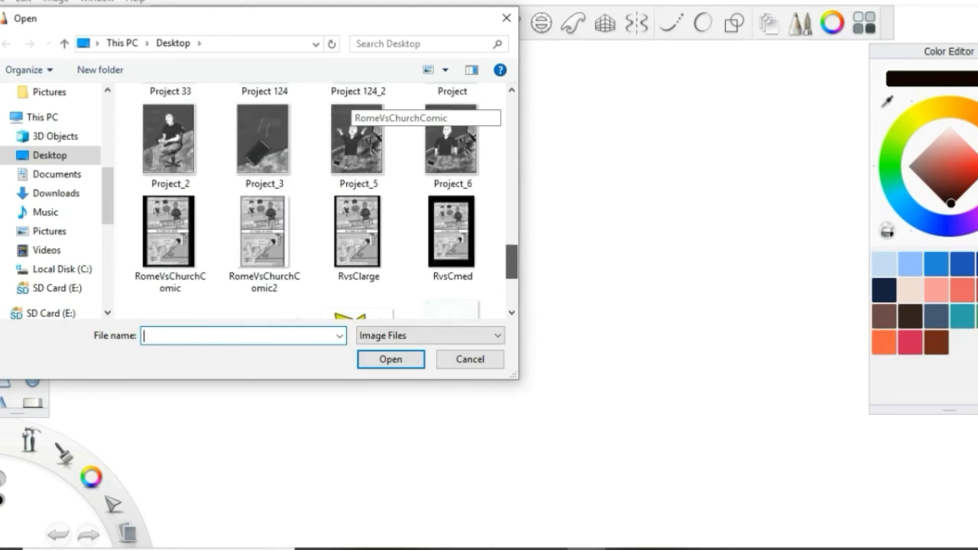
{"action": "scroll", "coordinate": [352, 107], "scroll_direction": "up", "scroll_amount": 3}
{"action": "scroll", "coordinate": [352, 107], "scroll_direction": "up", "scroll_amount": 2}
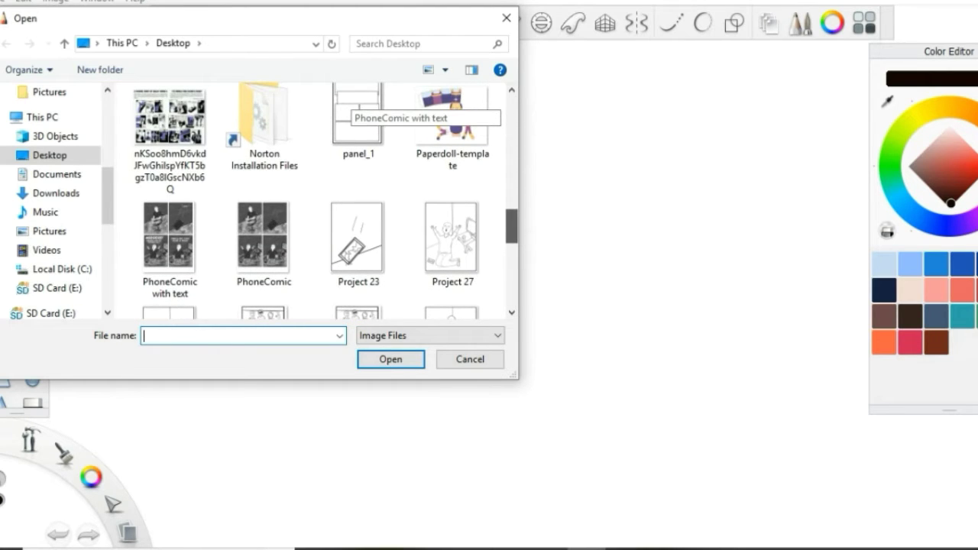
{"action": "left_click", "coordinate": [169, 241]}
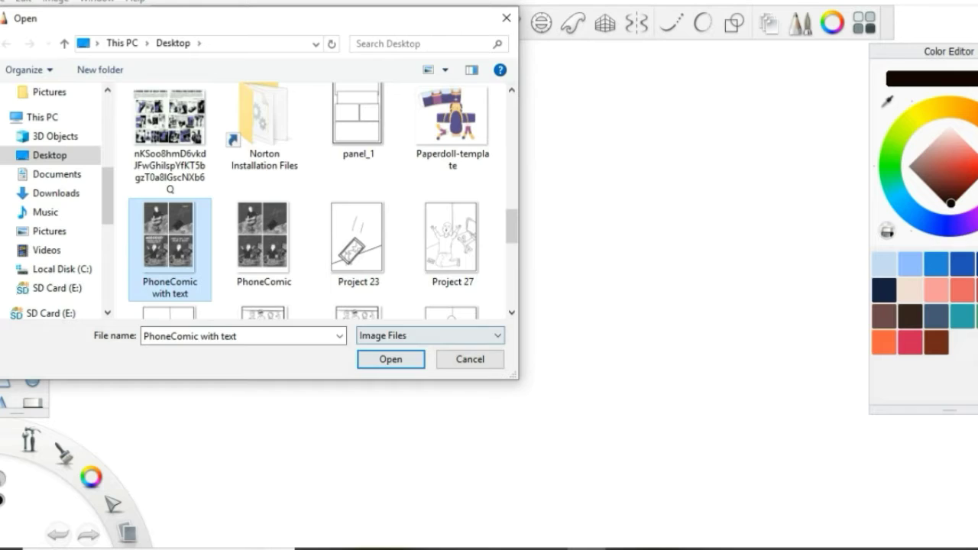
{"action": "left_click", "coordinate": [390, 359]}
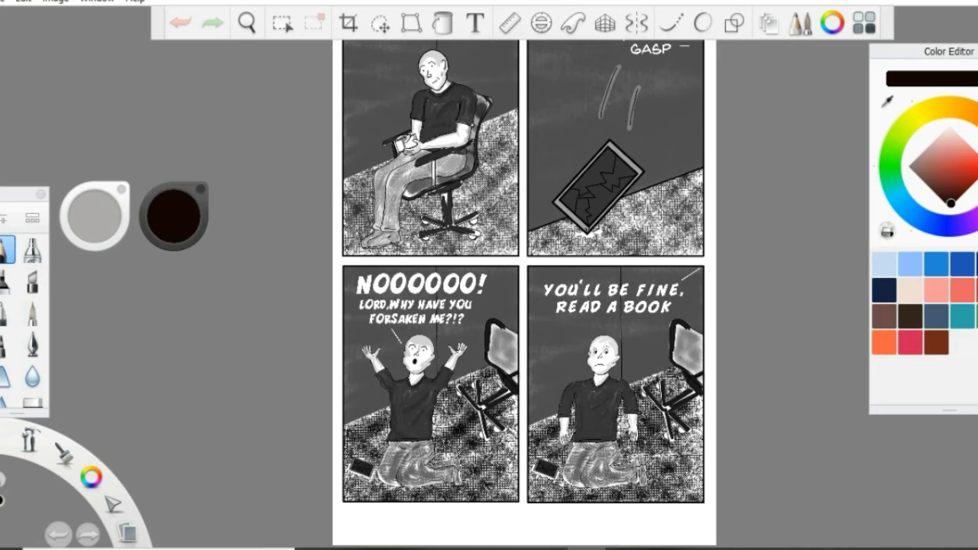
Scroll-zoom around the comic page to survey the panels.
{"action": "scroll", "coordinate": [490, 215], "scroll_direction": "up", "scroll_amount": 5}
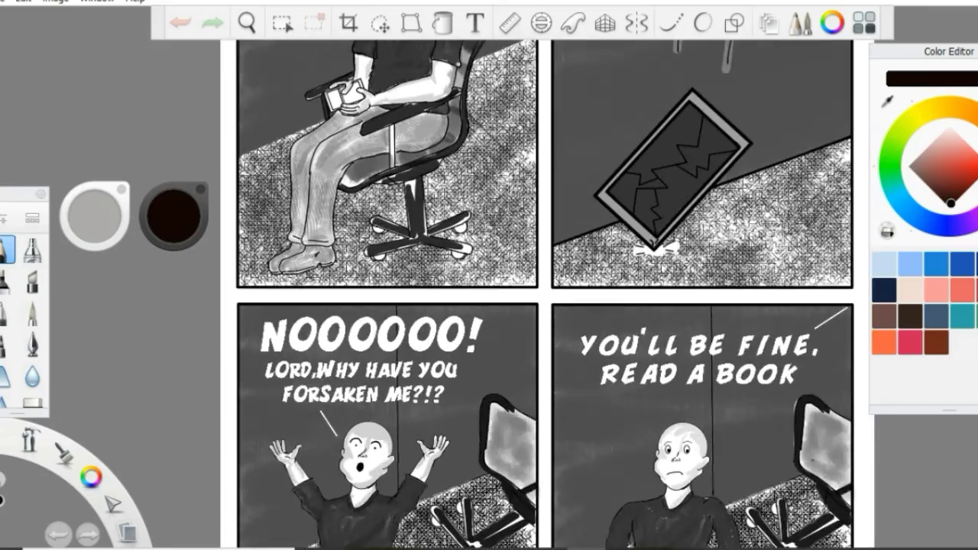
{"action": "scroll", "coordinate": [475, 221], "scroll_direction": "up", "scroll_amount": 3}
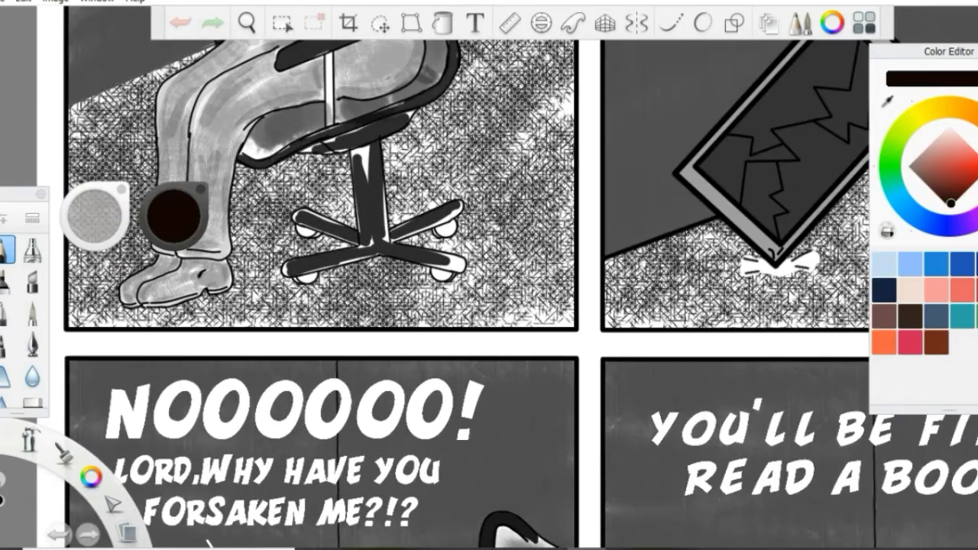
{"action": "scroll", "coordinate": [471, 220], "scroll_direction": "down", "scroll_amount": 3}
{"action": "scroll", "coordinate": [472, 216], "scroll_direction": "down", "scroll_amount": 2}
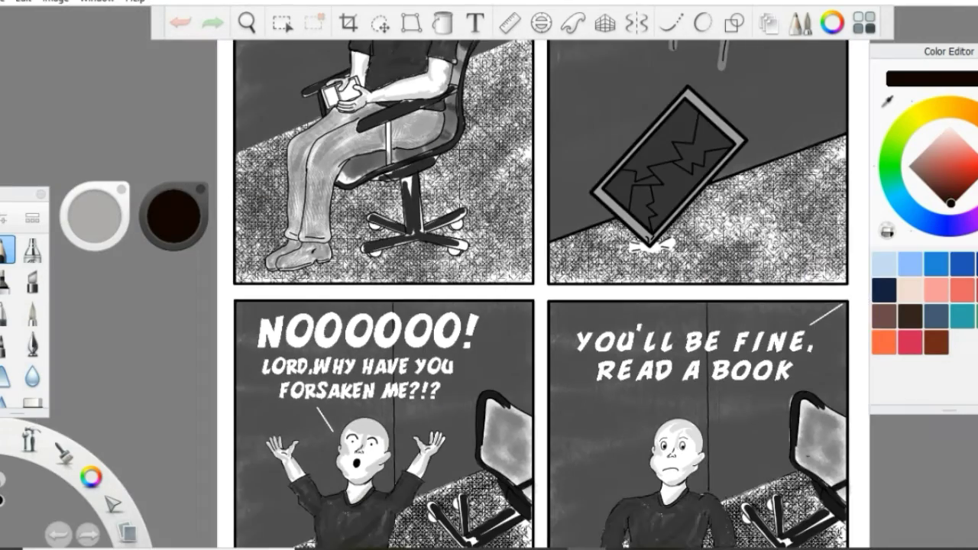
{"action": "scroll", "coordinate": [477, 220], "scroll_direction": "down", "scroll_amount": 2}
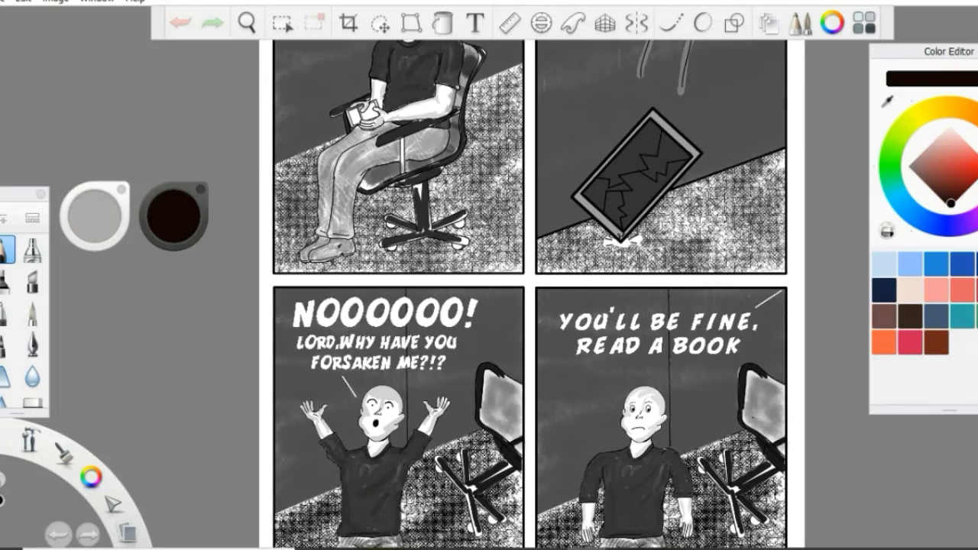
{"action": "scroll", "coordinate": [486, 227], "scroll_direction": "down", "scroll_amount": 1}
{"action": "scroll", "coordinate": [486, 226], "scroll_direction": "up", "scroll_amount": 3}
{"action": "scroll", "coordinate": [473, 222], "scroll_direction": "up", "scroll_amount": 5}
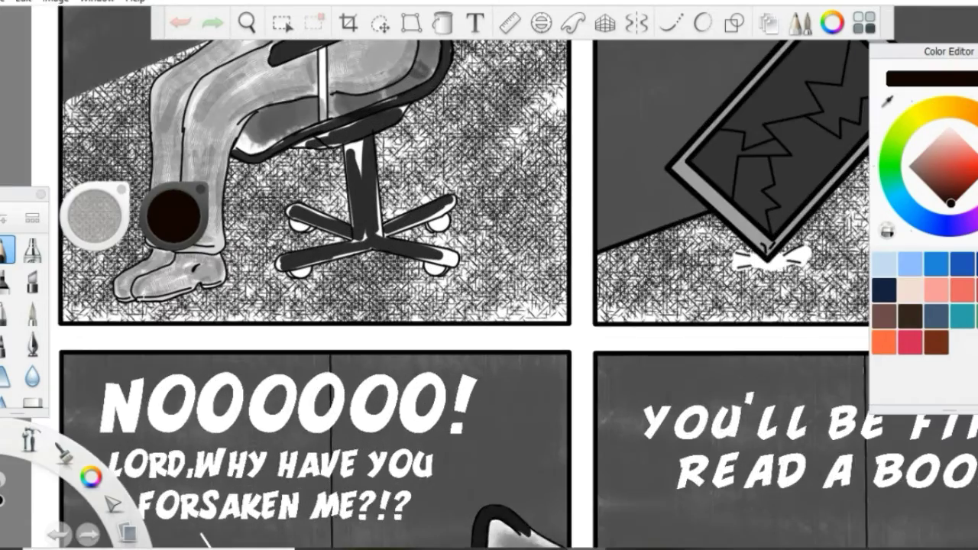
{"action": "scroll", "coordinate": [473, 222], "scroll_direction": "up", "scroll_amount": 4}
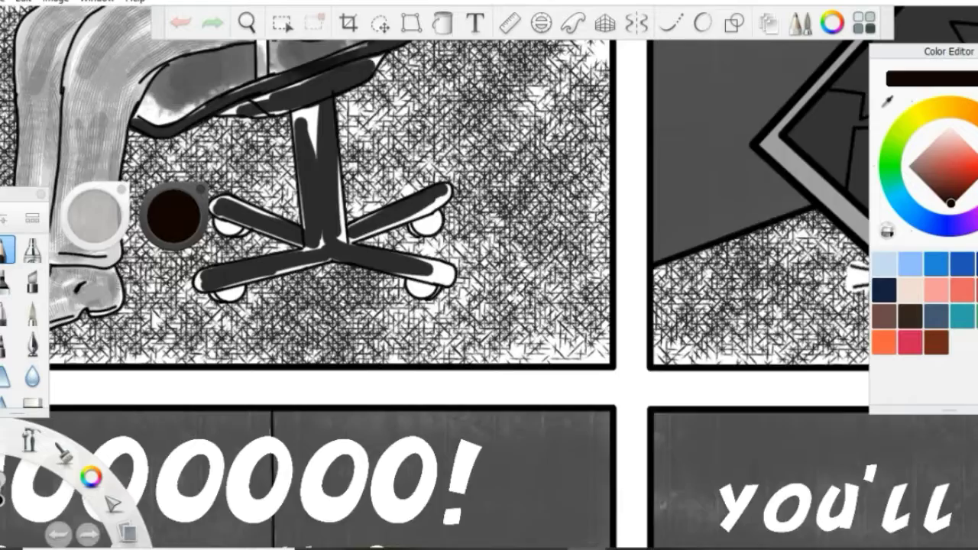
{"action": "scroll", "coordinate": [230, 200], "scroll_direction": "down", "scroll_amount": 5}
{"action": "scroll", "coordinate": [229, 207], "scroll_direction": "down", "scroll_amount": 2}
{"action": "scroll", "coordinate": [230, 207], "scroll_direction": "down", "scroll_amount": 4}
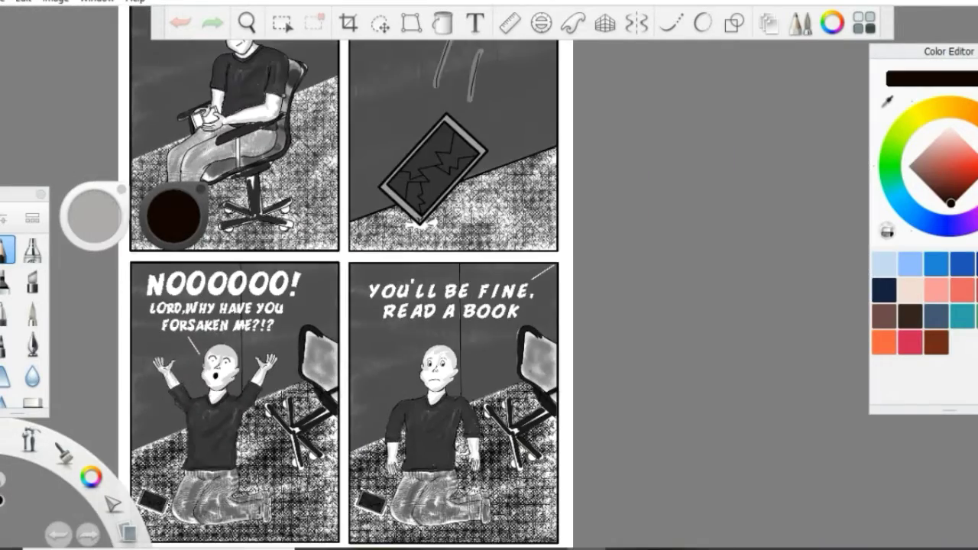
{"action": "scroll", "coordinate": [229, 207], "scroll_direction": "down", "scroll_amount": 2}
{"action": "scroll", "coordinate": [229, 207], "scroll_direction": "down", "scroll_amount": 2}
{"action": "scroll", "coordinate": [216, 180], "scroll_direction": "up", "scroll_amount": 1}
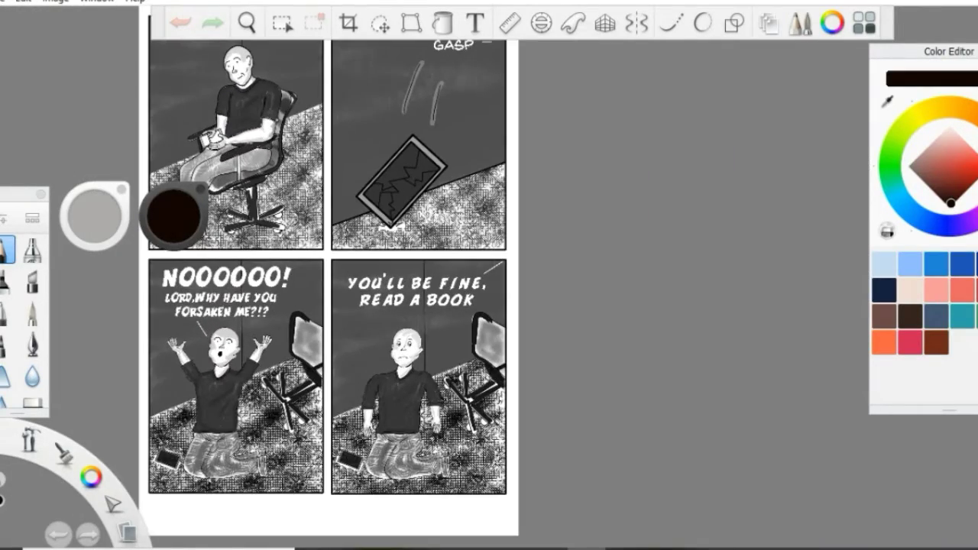
{"action": "scroll", "coordinate": [214, 182], "scroll_direction": "up", "scroll_amount": 1}
{"action": "scroll", "coordinate": [214, 181], "scroll_direction": "up", "scroll_amount": 2}
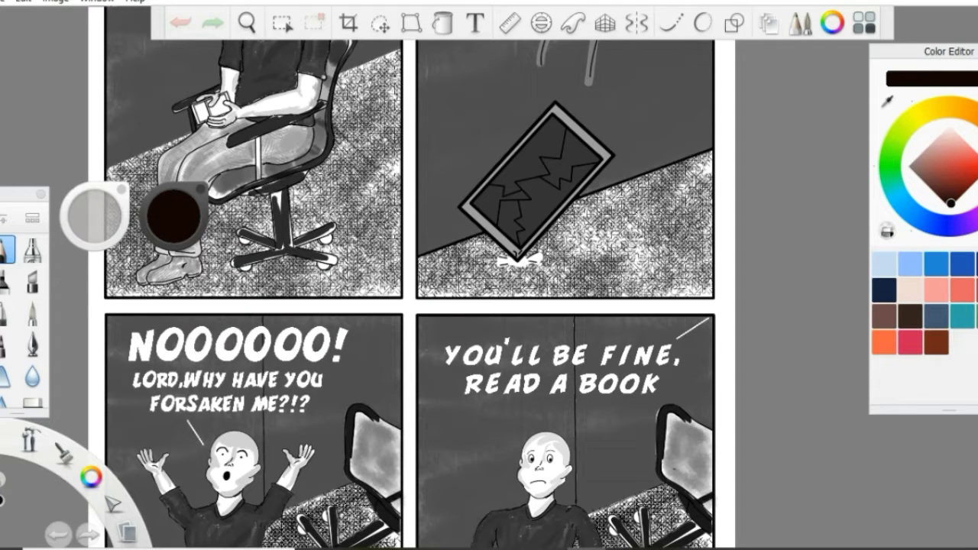
Zoom in close on the phone in the seated man's hands in the first panel.
{"action": "key", "text": "space"}
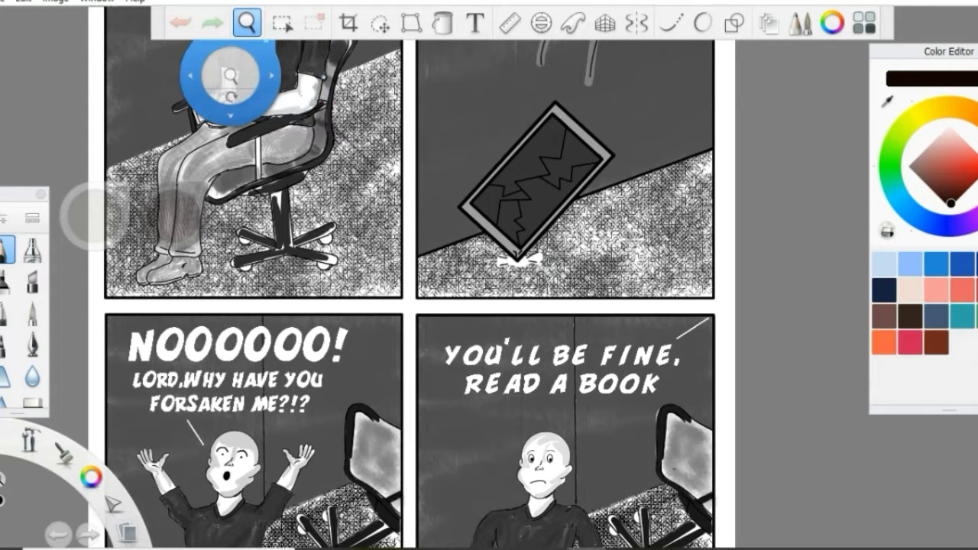
{"action": "left_click_drag", "start_coordinate": [230, 76], "coordinate": [251, 121]}
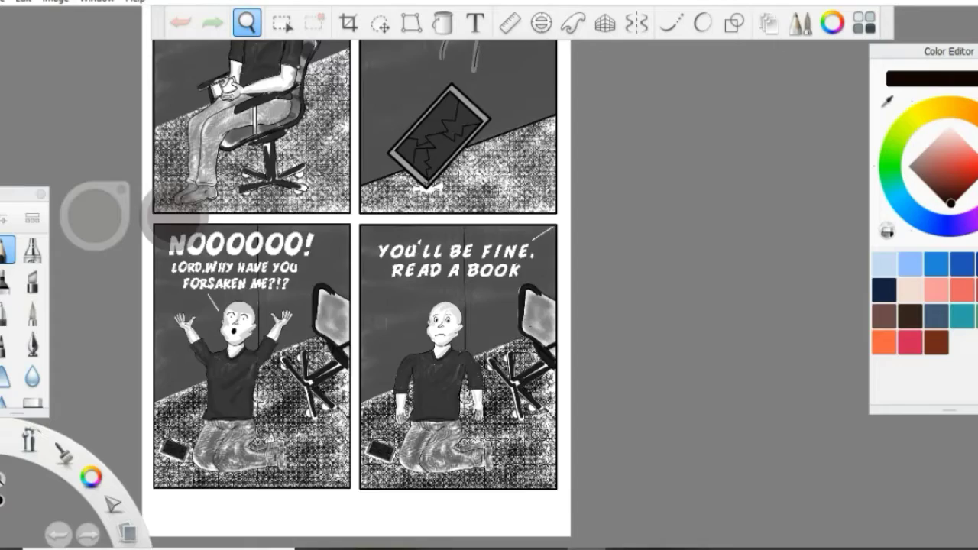
{"action": "key", "text": "space"}
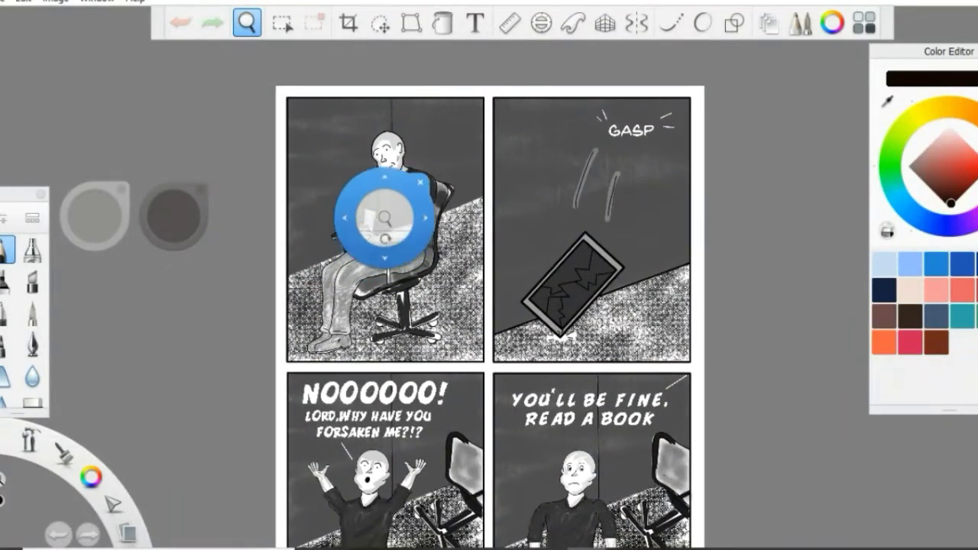
{"action": "left_click_drag", "start_coordinate": [386, 175], "coordinate": [393, 170]}
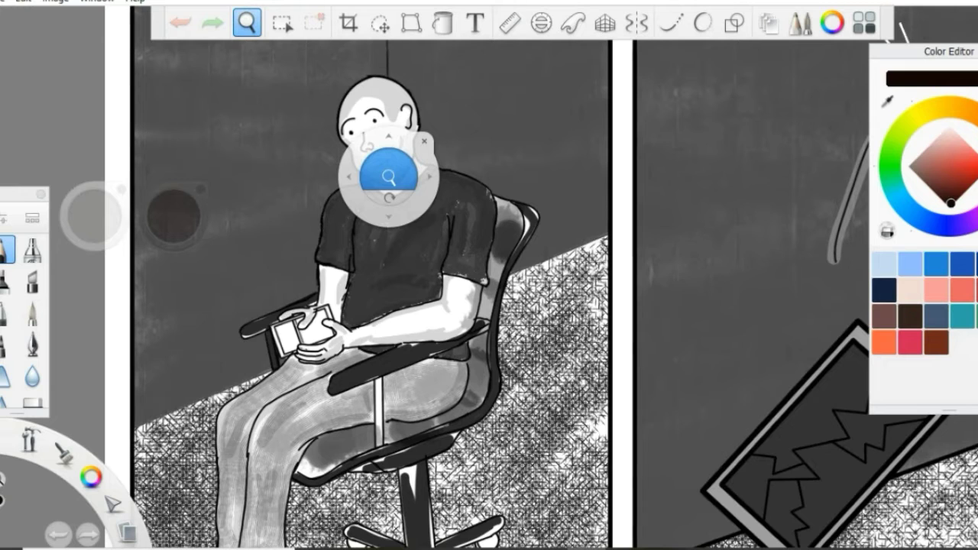
{"action": "left_click_drag", "start_coordinate": [388, 176], "coordinate": [224, 474]}
Exit zoom mode, start a new text layer, and show its font list.
{"action": "key", "text": "Escape"}
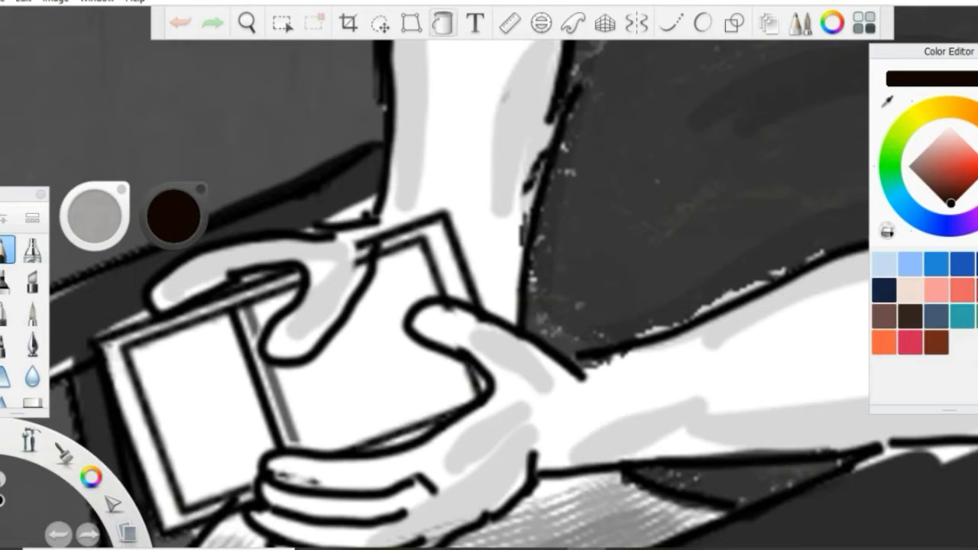
{"action": "left_click", "coordinate": [476, 23]}
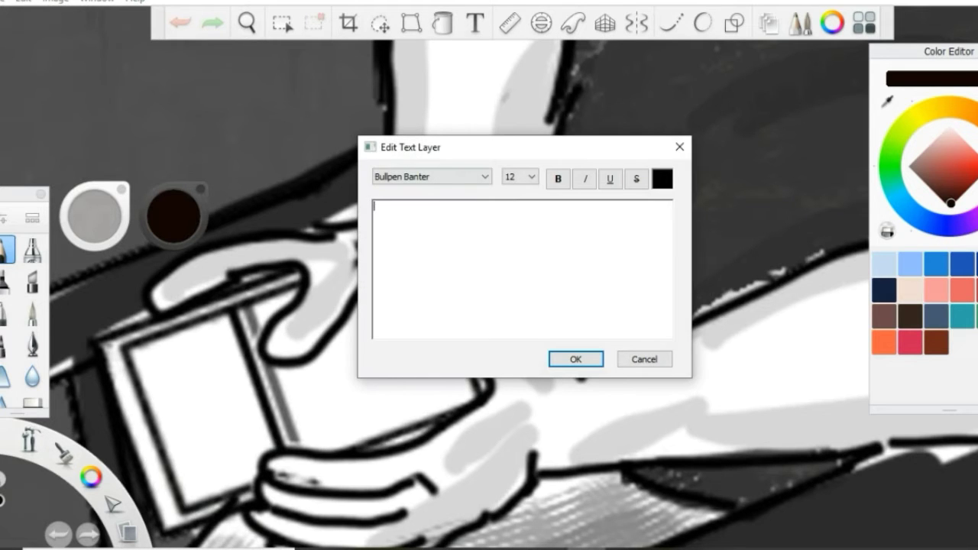
{"action": "left_click", "coordinate": [431, 176]}
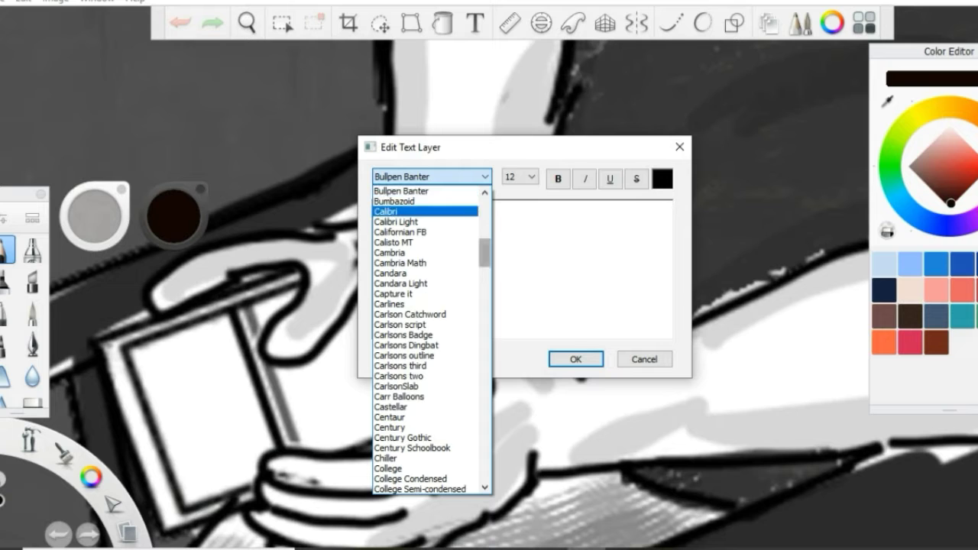
Scroll up and down through the fonts, leaving Bullpen Banter selected.
{"action": "scroll", "coordinate": [431, 336], "scroll_direction": "down", "scroll_amount": 10}
{"action": "scroll", "coordinate": [432, 337], "scroll_direction": "down", "scroll_amount": 9}
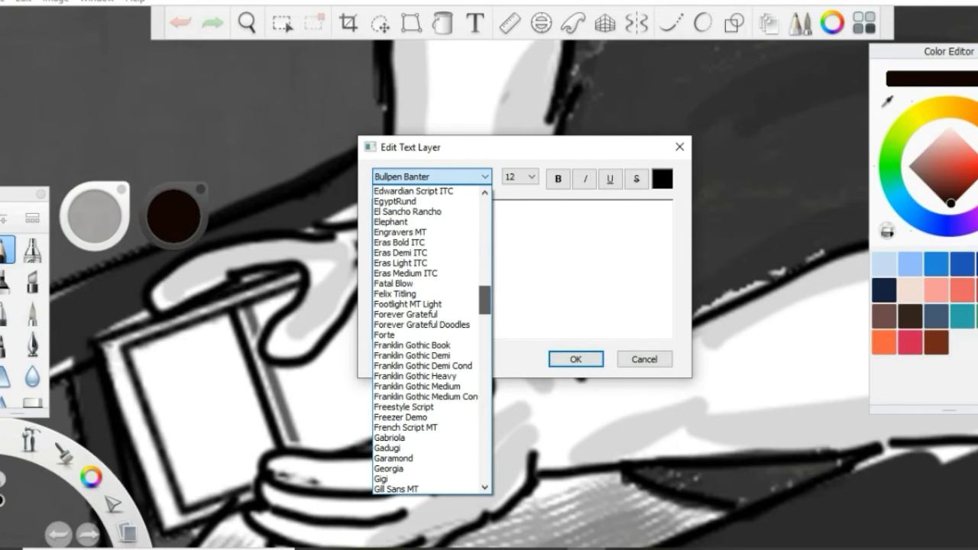
{"action": "scroll", "coordinate": [432, 337], "scroll_direction": "up", "scroll_amount": 14}
{"action": "scroll", "coordinate": [432, 336], "scroll_direction": "up", "scroll_amount": 6}
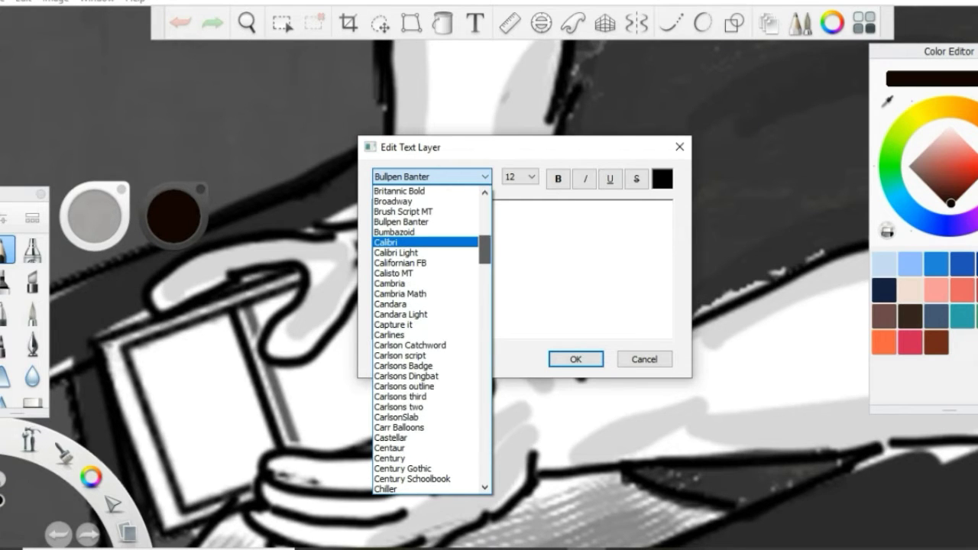
{"action": "scroll", "coordinate": [432, 336], "scroll_direction": "down", "scroll_amount": 4}
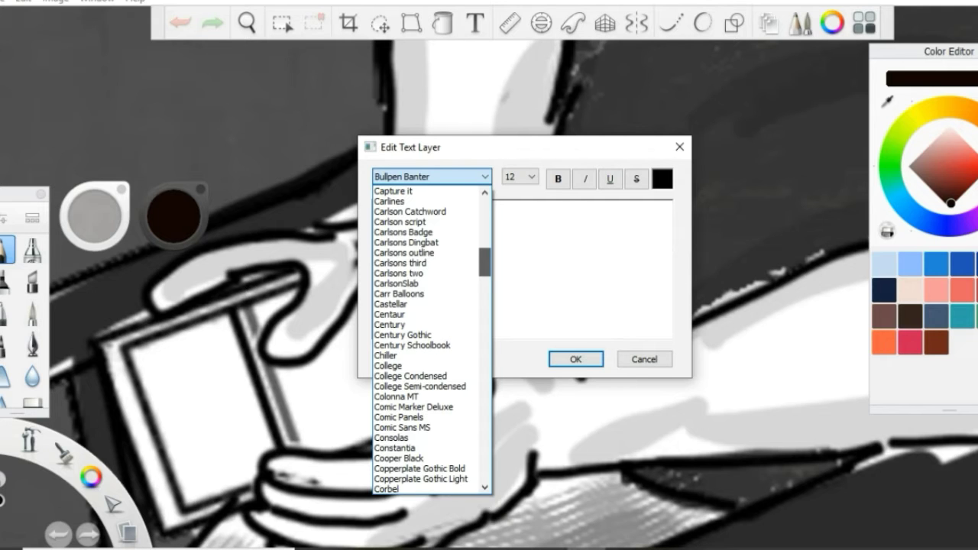
{"action": "scroll", "coordinate": [432, 336], "scroll_direction": "down", "scroll_amount": 1}
{"action": "scroll", "coordinate": [432, 337], "scroll_direction": "down", "scroll_amount": 3}
{"action": "scroll", "coordinate": [431, 336], "scroll_direction": "down", "scroll_amount": 2}
{"action": "scroll", "coordinate": [432, 336], "scroll_direction": "down", "scroll_amount": 3}
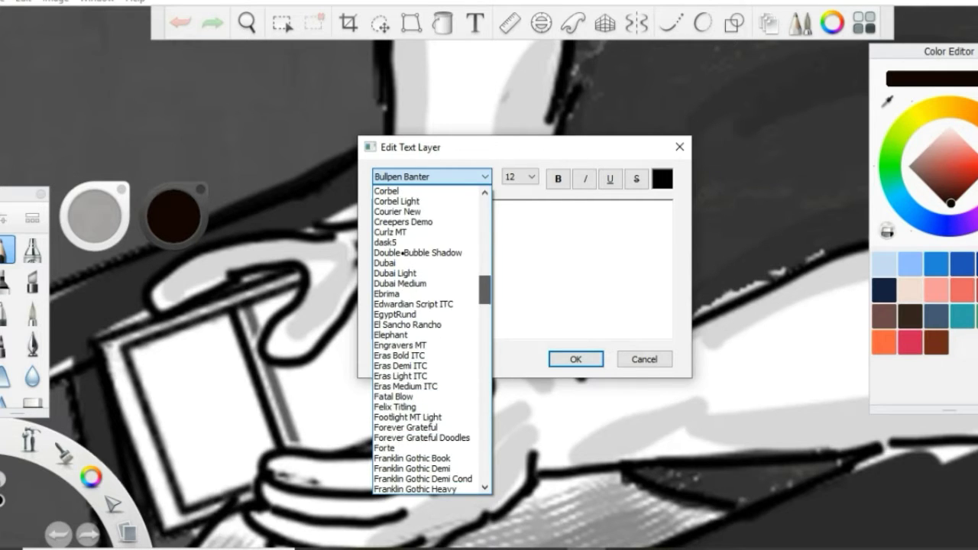
{"action": "scroll", "coordinate": [432, 336], "scroll_direction": "down", "scroll_amount": 2}
{"action": "scroll", "coordinate": [431, 337], "scroll_direction": "down", "scroll_amount": 3}
{"action": "scroll", "coordinate": [432, 337], "scroll_direction": "down", "scroll_amount": 6}
{"action": "scroll", "coordinate": [432, 336], "scroll_direction": "down", "scroll_amount": 4}
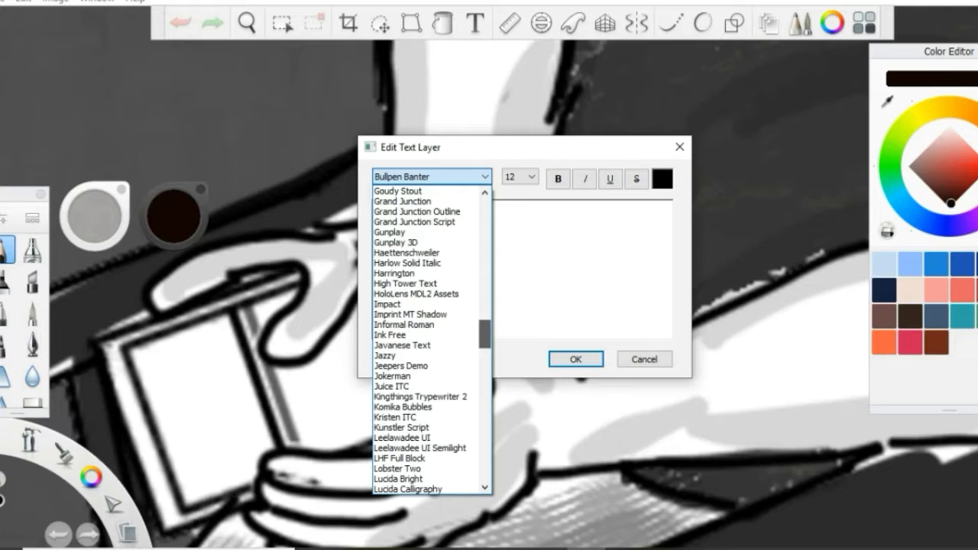
{"action": "scroll", "coordinate": [432, 336], "scroll_direction": "down", "scroll_amount": 5}
{"action": "scroll", "coordinate": [432, 336], "scroll_direction": "down", "scroll_amount": 1}
{"action": "scroll", "coordinate": [432, 337], "scroll_direction": "down", "scroll_amount": 2}
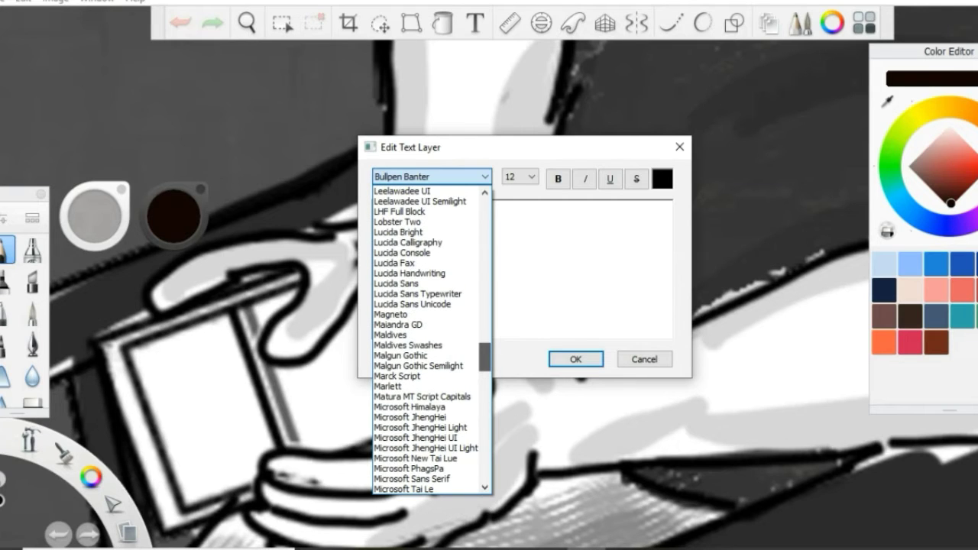
{"action": "scroll", "coordinate": [432, 336], "scroll_direction": "down", "scroll_amount": 5}
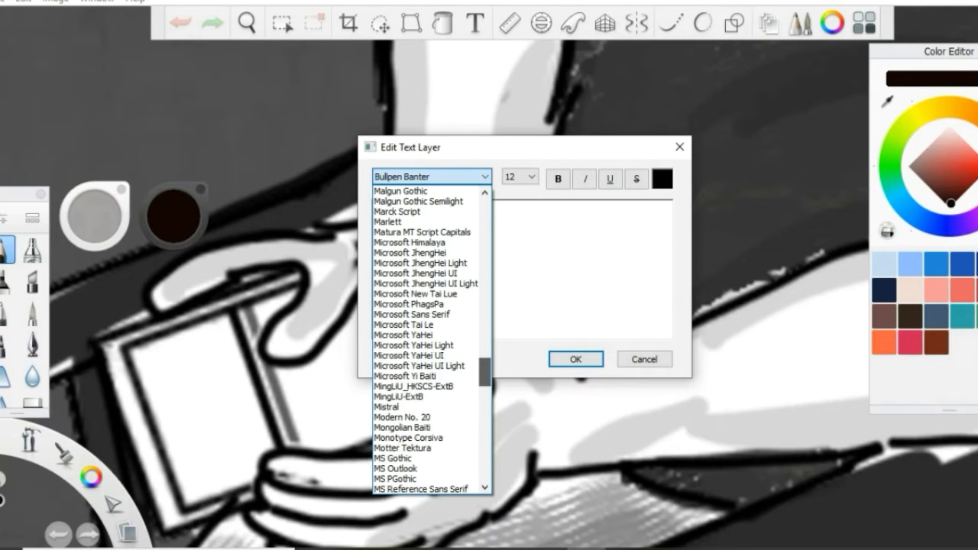
{"action": "scroll", "coordinate": [432, 336], "scroll_direction": "up", "scroll_amount": 10}
{"action": "scroll", "coordinate": [432, 336], "scroll_direction": "up", "scroll_amount": 3}
{"action": "scroll", "coordinate": [432, 336], "scroll_direction": "up", "scroll_amount": 8}
{"action": "scroll", "coordinate": [431, 336], "scroll_direction": "up", "scroll_amount": 6}
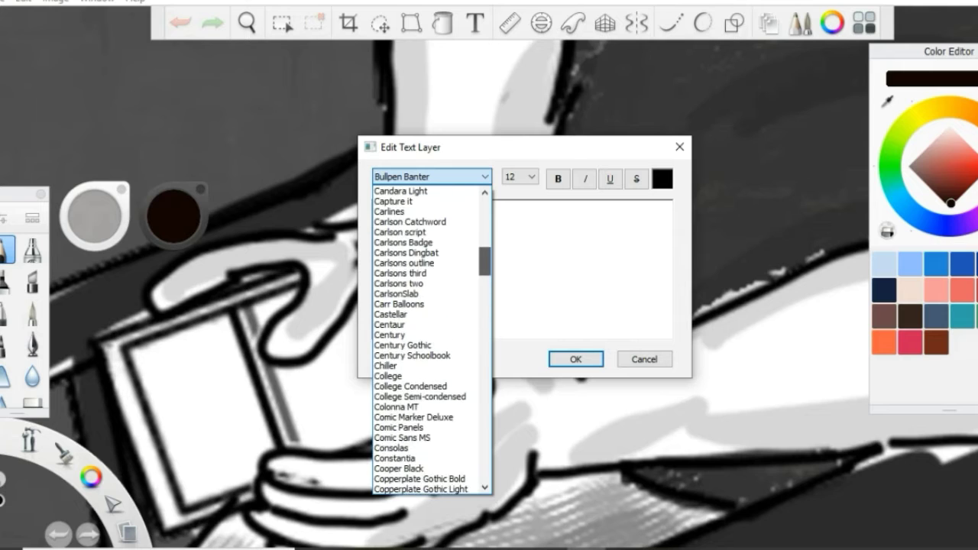
{"action": "scroll", "coordinate": [432, 336], "scroll_direction": "up", "scroll_amount": 5}
{"action": "scroll", "coordinate": [432, 337], "scroll_direction": "up", "scroll_amount": 2}
{"action": "scroll", "coordinate": [432, 336], "scroll_direction": "up", "scroll_amount": 3}
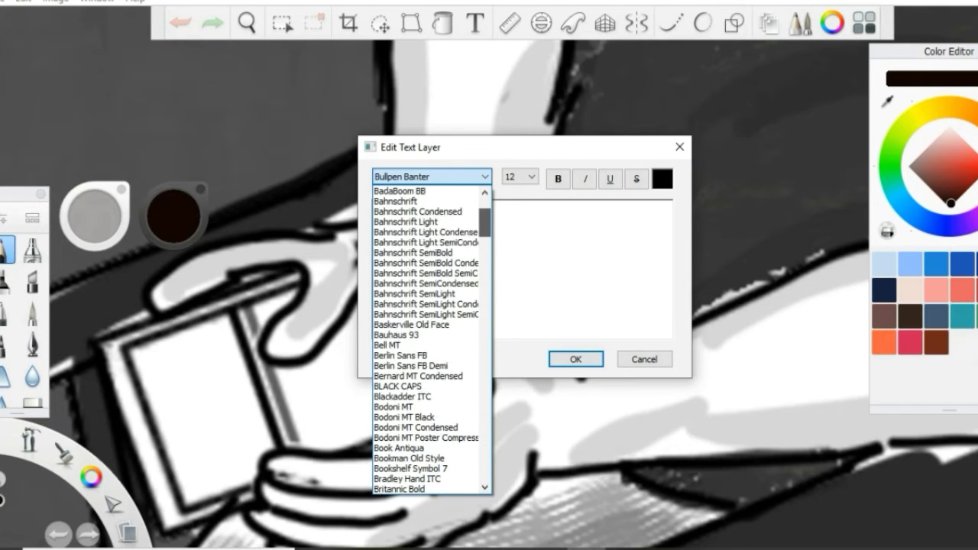
{"action": "scroll", "coordinate": [431, 337], "scroll_direction": "up", "scroll_amount": 1}
{"action": "scroll", "coordinate": [431, 337], "scroll_direction": "up", "scroll_amount": 2}
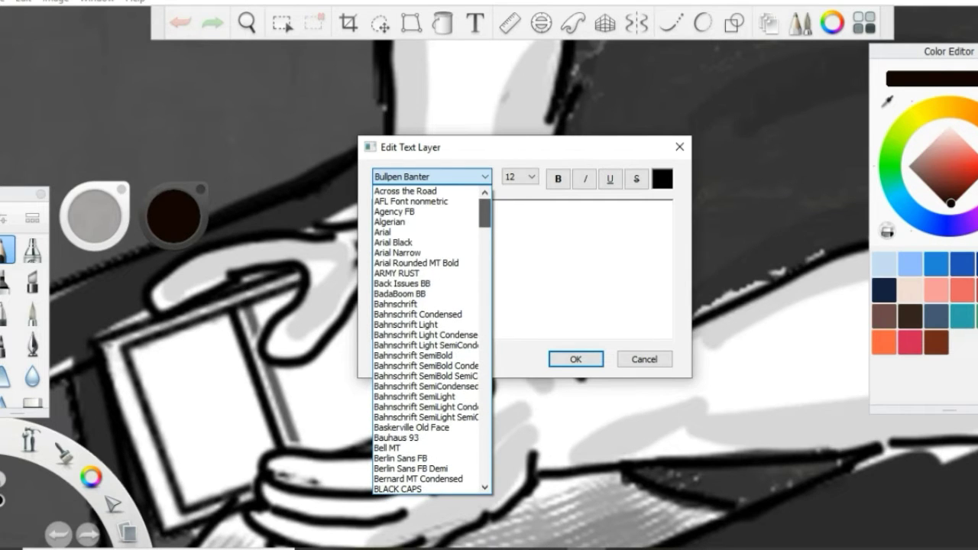
{"action": "scroll", "coordinate": [432, 336], "scroll_direction": "down", "scroll_amount": 1}
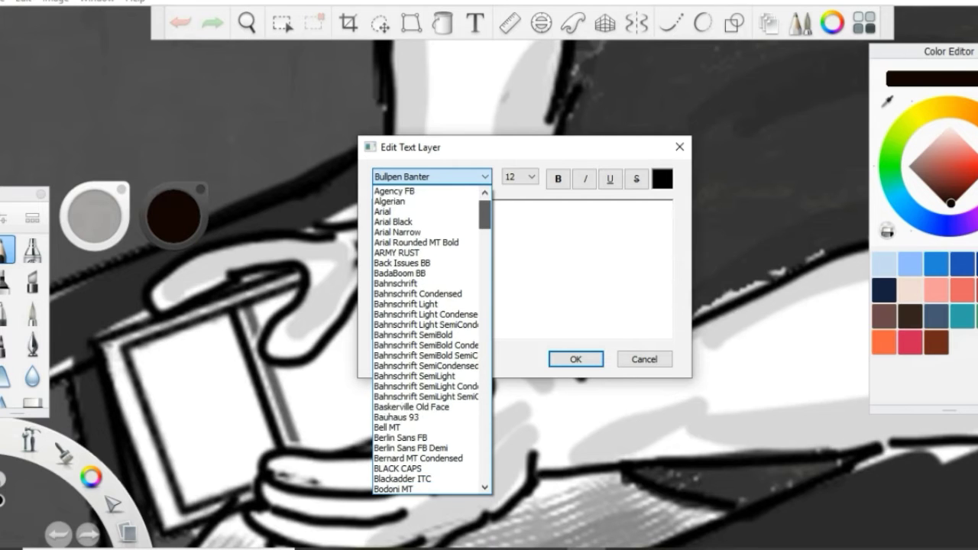
{"action": "scroll", "coordinate": [432, 336], "scroll_direction": "down", "scroll_amount": 4}
{"action": "scroll", "coordinate": [432, 336], "scroll_direction": "down", "scroll_amount": 4}
{"action": "scroll", "coordinate": [431, 336], "scroll_direction": "down", "scroll_amount": 3}
{"action": "scroll", "coordinate": [432, 336], "scroll_direction": "down", "scroll_amount": 1}
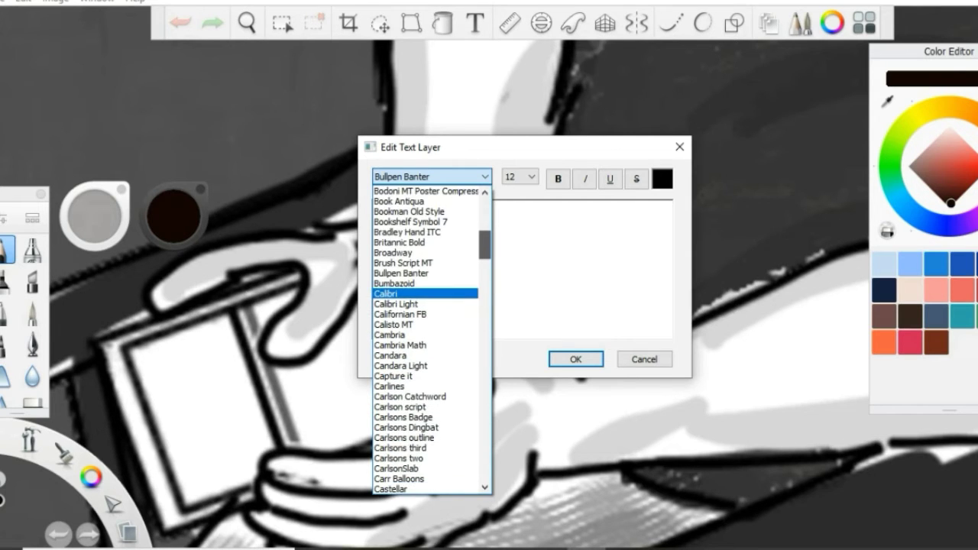
{"action": "scroll", "coordinate": [431, 336], "scroll_direction": "down", "scroll_amount": 2}
{"action": "scroll", "coordinate": [432, 336], "scroll_direction": "down", "scroll_amount": 3}
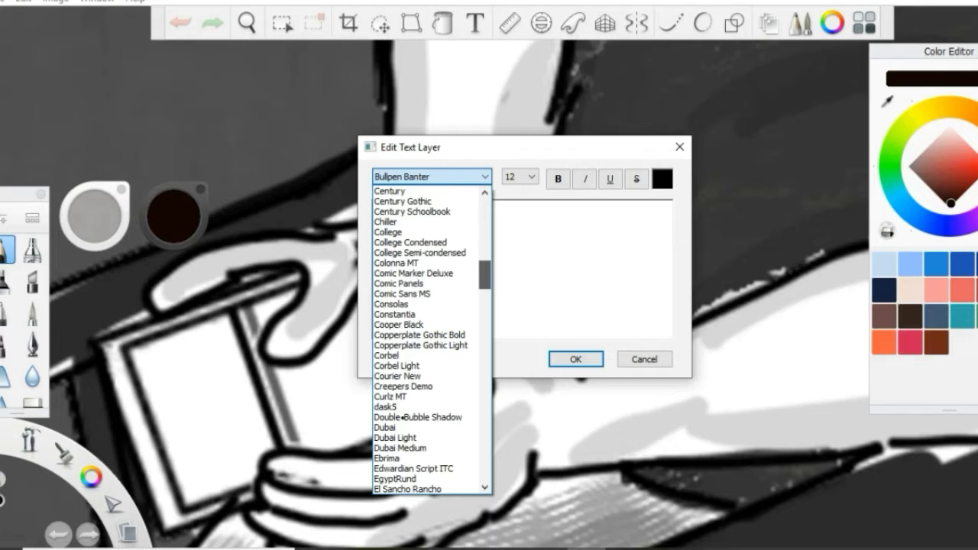
{"action": "scroll", "coordinate": [431, 337], "scroll_direction": "down", "scroll_amount": 2}
{"action": "scroll", "coordinate": [432, 336], "scroll_direction": "down", "scroll_amount": 3}
{"action": "scroll", "coordinate": [432, 336], "scroll_direction": "down", "scroll_amount": 3}
{"action": "scroll", "coordinate": [432, 336], "scroll_direction": "down", "scroll_amount": 2}
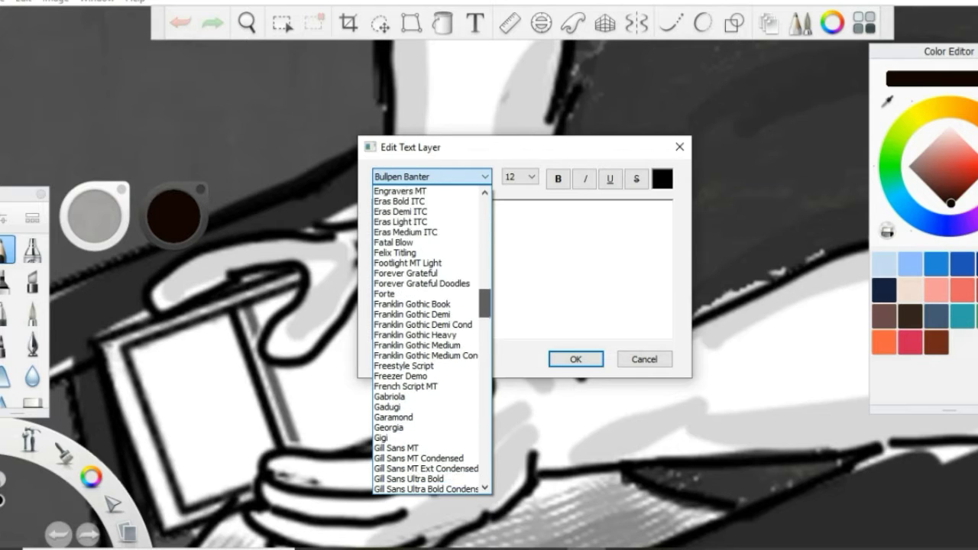
{"action": "scroll", "coordinate": [432, 336], "scroll_direction": "down", "scroll_amount": 3}
{"action": "scroll", "coordinate": [432, 337], "scroll_direction": "down", "scroll_amount": 2}
{"action": "scroll", "coordinate": [432, 336], "scroll_direction": "down", "scroll_amount": 2}
{"action": "scroll", "coordinate": [431, 336], "scroll_direction": "down", "scroll_amount": 2}
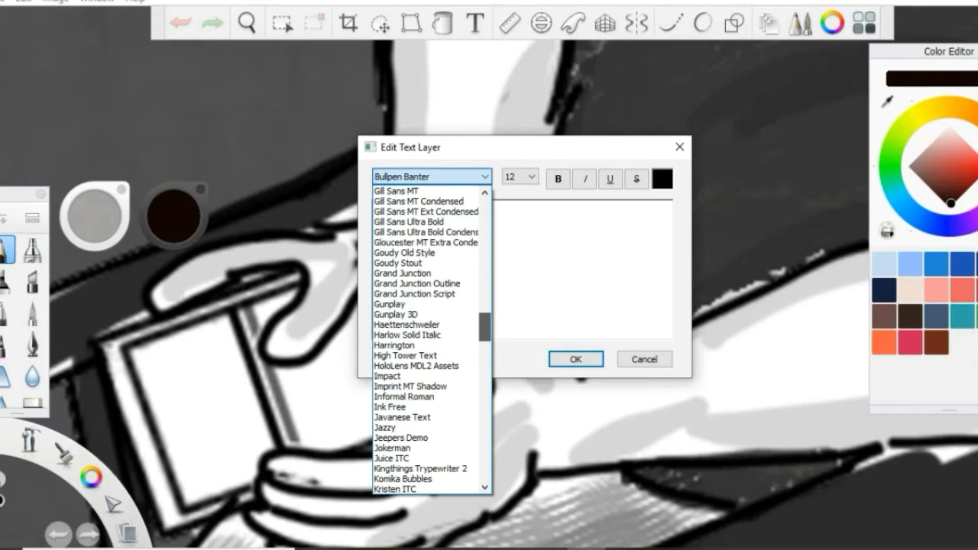
{"action": "scroll", "coordinate": [432, 337], "scroll_direction": "down", "scroll_amount": 2}
{"action": "scroll", "coordinate": [432, 336], "scroll_direction": "down", "scroll_amount": 3}
{"action": "scroll", "coordinate": [432, 337], "scroll_direction": "down", "scroll_amount": 3}
{"action": "scroll", "coordinate": [432, 336], "scroll_direction": "down", "scroll_amount": 2}
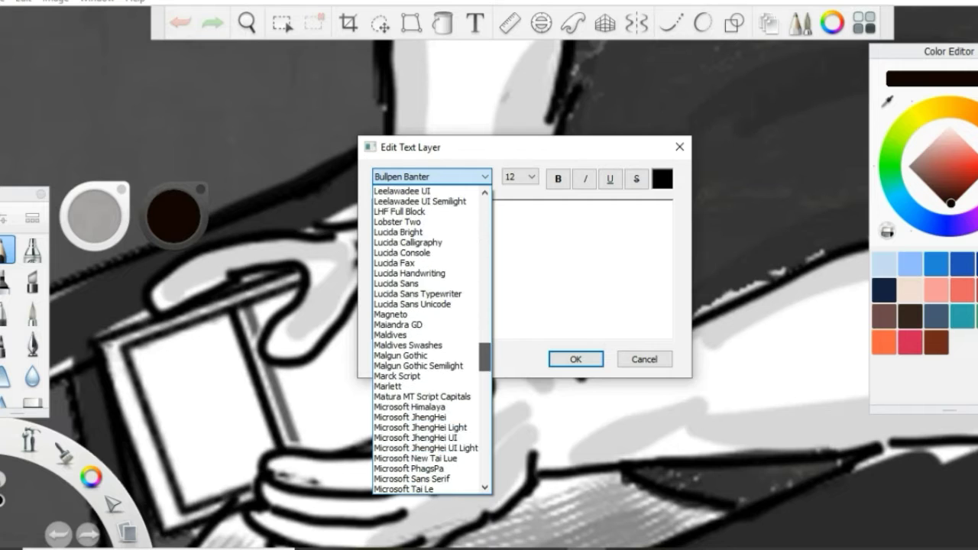
{"action": "scroll", "coordinate": [432, 336], "scroll_direction": "down", "scroll_amount": 3}
{"action": "scroll", "coordinate": [432, 336], "scroll_direction": "down", "scroll_amount": 3}
{"action": "scroll", "coordinate": [432, 337], "scroll_direction": "down", "scroll_amount": 2}
{"action": "scroll", "coordinate": [432, 336], "scroll_direction": "down", "scroll_amount": 1}
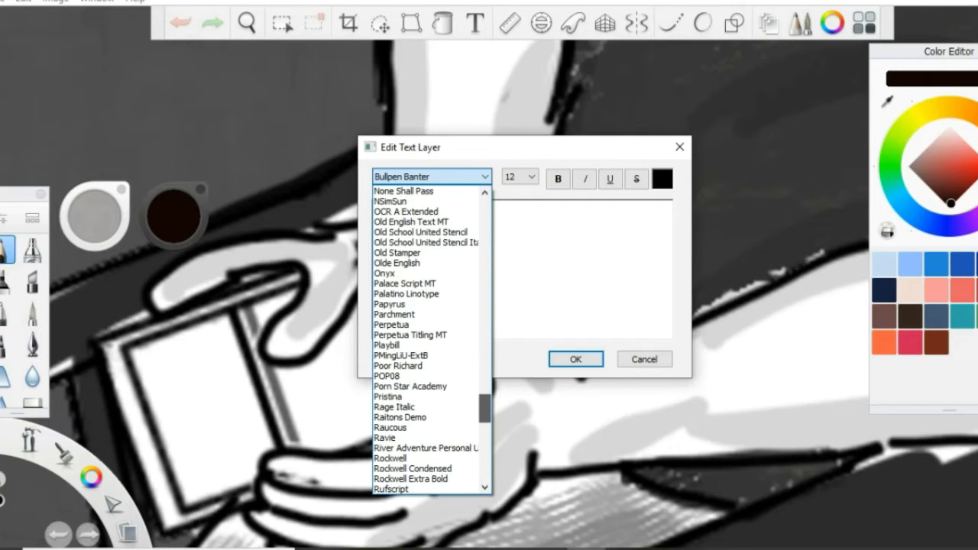
{"action": "scroll", "coordinate": [432, 336], "scroll_direction": "down", "scroll_amount": 2}
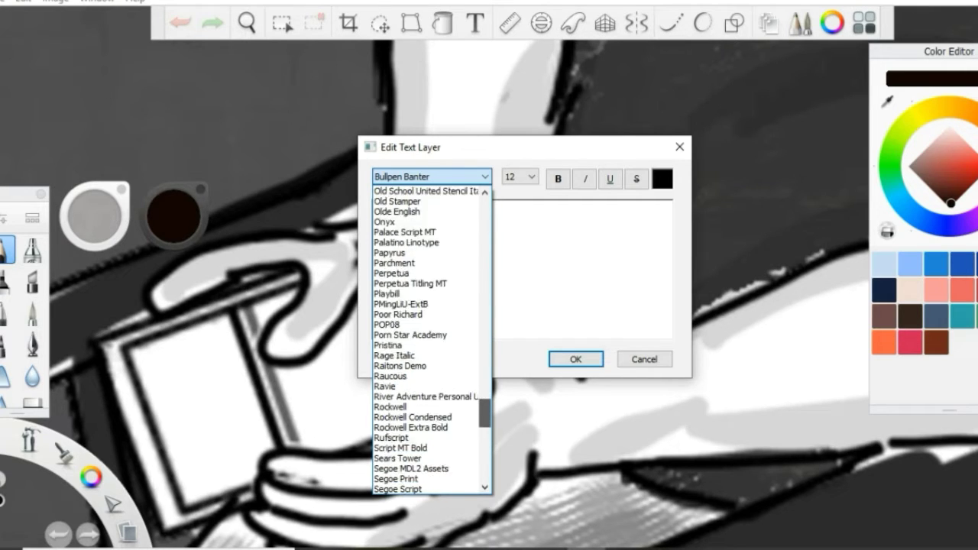
{"action": "scroll", "coordinate": [432, 336], "scroll_direction": "down", "scroll_amount": 2}
{"action": "scroll", "coordinate": [432, 336], "scroll_direction": "down", "scroll_amount": 1}
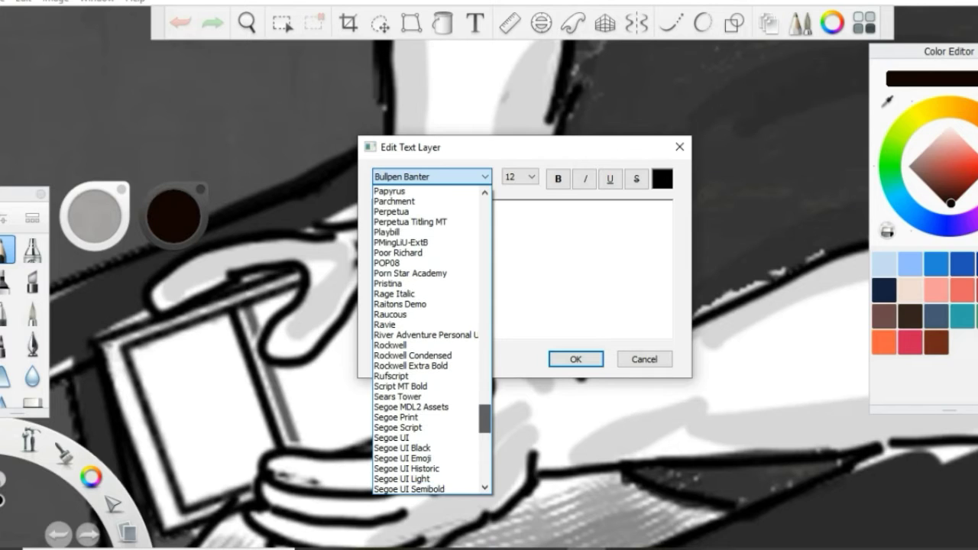
{"action": "scroll", "coordinate": [431, 336], "scroll_direction": "up", "scroll_amount": 2}
{"action": "scroll", "coordinate": [432, 337], "scroll_direction": "up", "scroll_amount": 1}
{"action": "scroll", "coordinate": [428, 398], "scroll_direction": "up", "scroll_amount": 1}
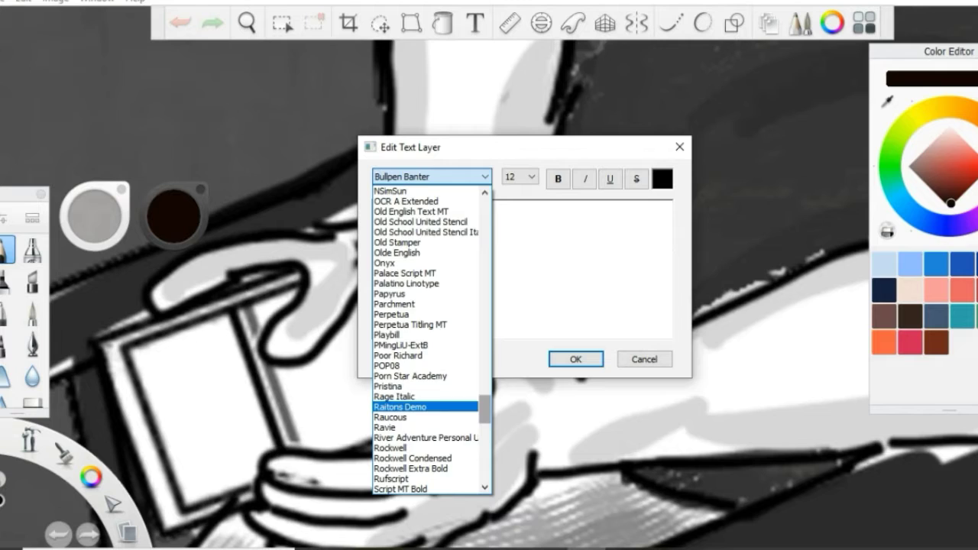
{"action": "scroll", "coordinate": [428, 397], "scroll_direction": "down", "scroll_amount": 3}
{"action": "scroll", "coordinate": [428, 398], "scroll_direction": "down", "scroll_amount": 4}
{"action": "scroll", "coordinate": [428, 398], "scroll_direction": "down", "scroll_amount": 1}
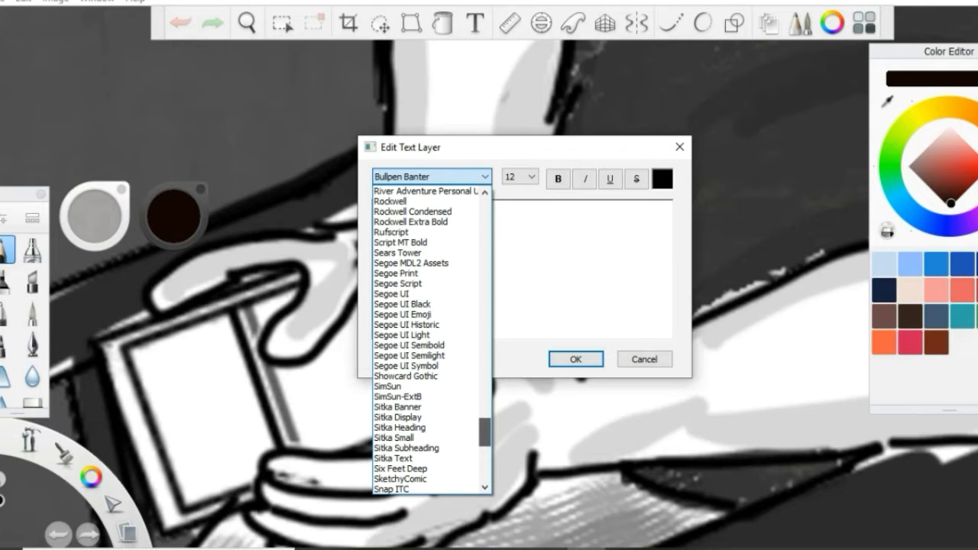
{"action": "scroll", "coordinate": [428, 398], "scroll_direction": "down", "scroll_amount": 2}
{"action": "scroll", "coordinate": [428, 397], "scroll_direction": "down", "scroll_amount": 1}
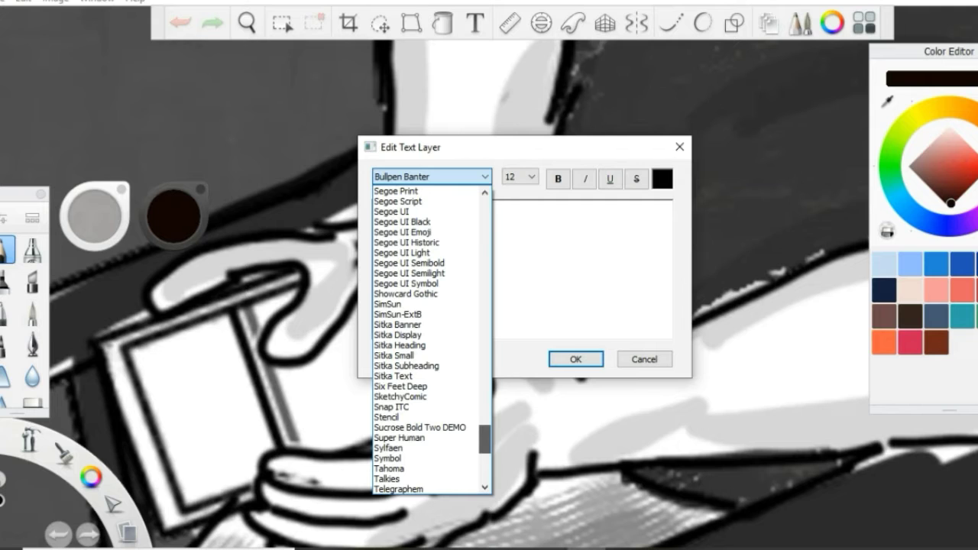
{"action": "scroll", "coordinate": [428, 397], "scroll_direction": "down", "scroll_amount": 1}
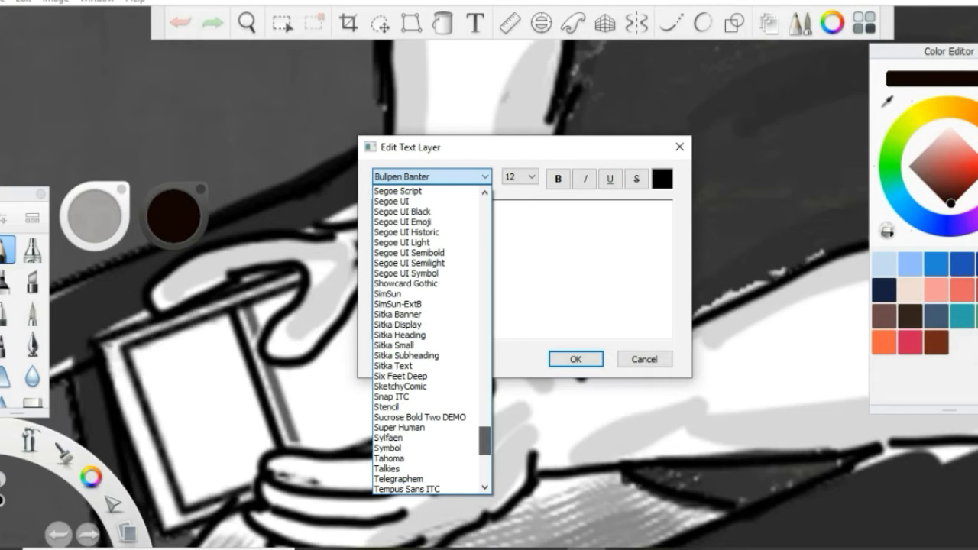
{"action": "scroll", "coordinate": [428, 398], "scroll_direction": "down", "scroll_amount": 1}
{"action": "scroll", "coordinate": [428, 397], "scroll_direction": "down", "scroll_amount": 1}
{"action": "scroll", "coordinate": [427, 397], "scroll_direction": "down", "scroll_amount": 3}
{"action": "scroll", "coordinate": [428, 398], "scroll_direction": "down", "scroll_amount": 3}
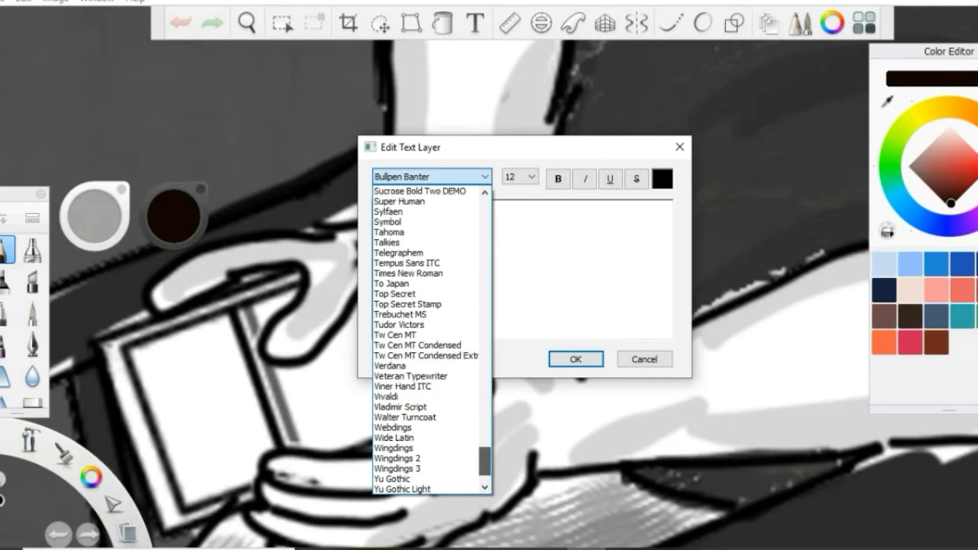
{"action": "scroll", "coordinate": [428, 397], "scroll_direction": "down", "scroll_amount": 2}
{"action": "scroll", "coordinate": [425, 243], "scroll_direction": "up", "scroll_amount": 5}
{"action": "scroll", "coordinate": [426, 242], "scroll_direction": "up", "scroll_amount": 2}
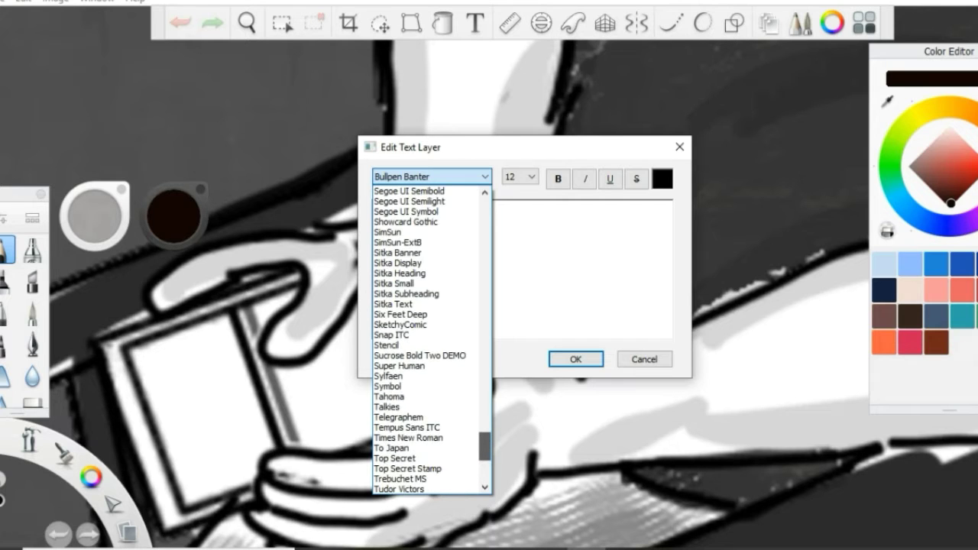
{"action": "scroll", "coordinate": [425, 242], "scroll_direction": "up", "scroll_amount": 4}
{"action": "scroll", "coordinate": [426, 242], "scroll_direction": "up", "scroll_amount": 4}
{"action": "scroll", "coordinate": [426, 242], "scroll_direction": "up", "scroll_amount": 4}
{"action": "scroll", "coordinate": [426, 242], "scroll_direction": "up", "scroll_amount": 2}
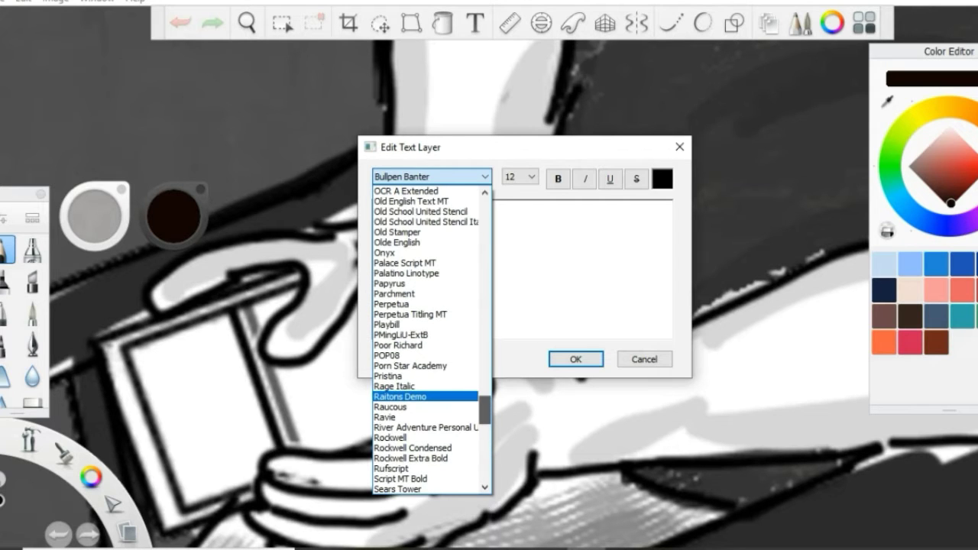
{"action": "scroll", "coordinate": [426, 243], "scroll_direction": "up", "scroll_amount": 1}
{"action": "scroll", "coordinate": [431, 340], "scroll_direction": "down", "scroll_amount": 1}
{"action": "scroll", "coordinate": [432, 340], "scroll_direction": "down", "scroll_amount": 1}
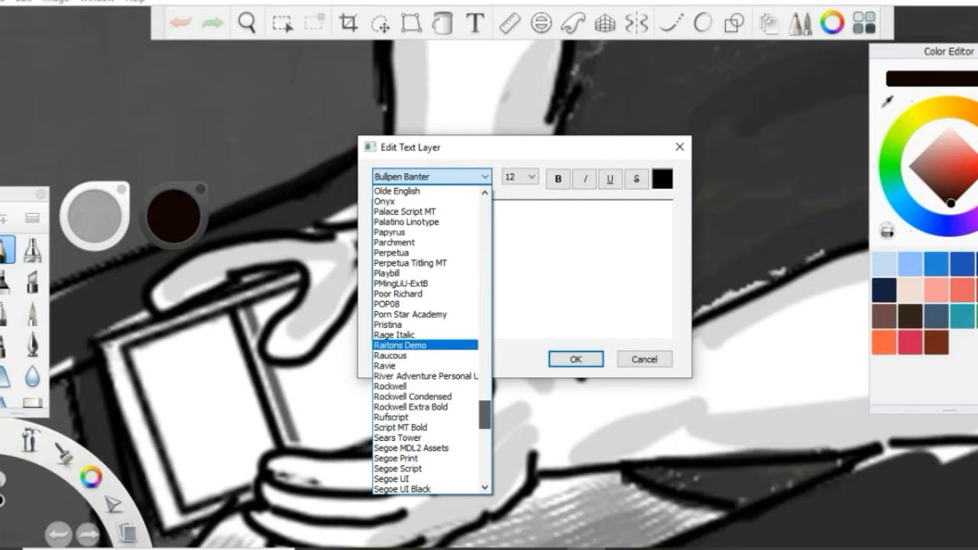
{"action": "scroll", "coordinate": [432, 340], "scroll_direction": "up", "scroll_amount": 1}
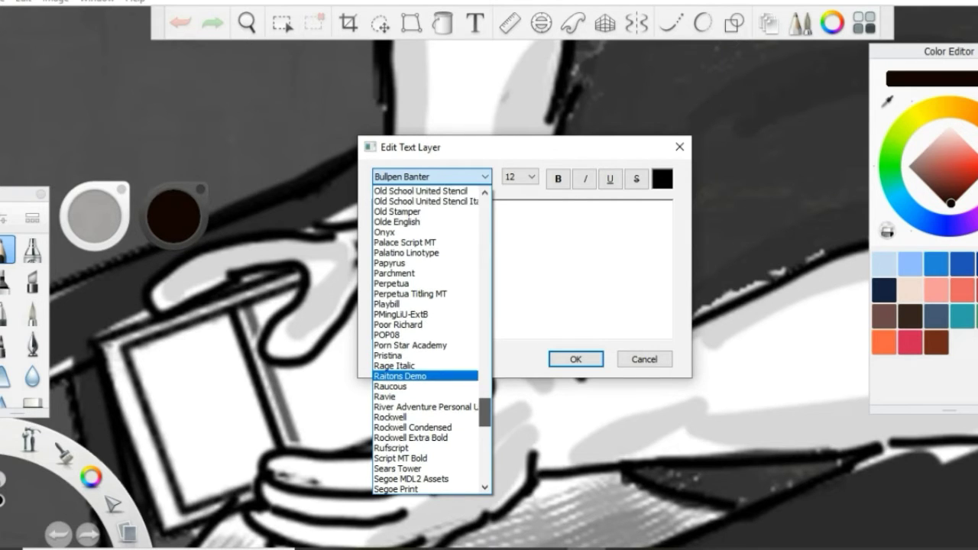
{"action": "scroll", "coordinate": [432, 340], "scroll_direction": "up", "scroll_amount": 1}
{"action": "scroll", "coordinate": [432, 340], "scroll_direction": "up", "scroll_amount": 3}
{"action": "scroll", "coordinate": [432, 340], "scroll_direction": "up", "scroll_amount": 1}
{"action": "scroll", "coordinate": [431, 340], "scroll_direction": "up", "scroll_amount": 1}
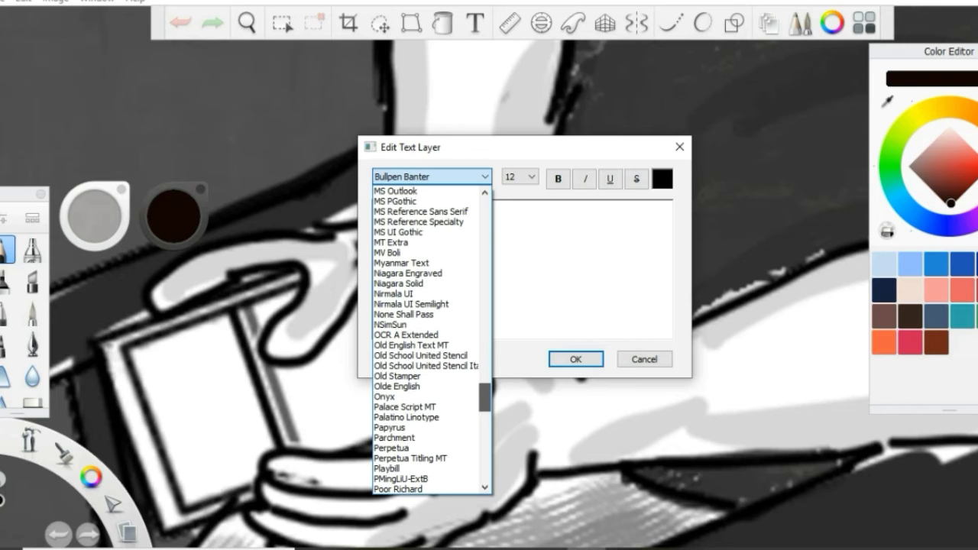
{"action": "scroll", "coordinate": [432, 340], "scroll_direction": "up", "scroll_amount": 2}
{"action": "scroll", "coordinate": [431, 340], "scroll_direction": "up", "scroll_amount": 3}
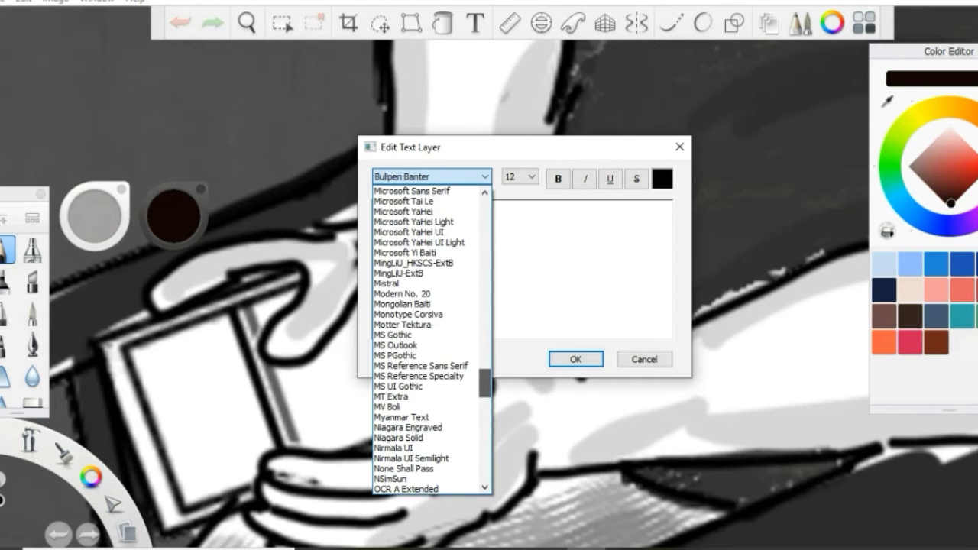
{"action": "scroll", "coordinate": [431, 340], "scroll_direction": "up", "scroll_amount": 3}
{"action": "scroll", "coordinate": [432, 340], "scroll_direction": "up", "scroll_amount": 1}
{"action": "scroll", "coordinate": [432, 340], "scroll_direction": "up", "scroll_amount": 2}
{"action": "scroll", "coordinate": [432, 340], "scroll_direction": "up", "scroll_amount": 1}
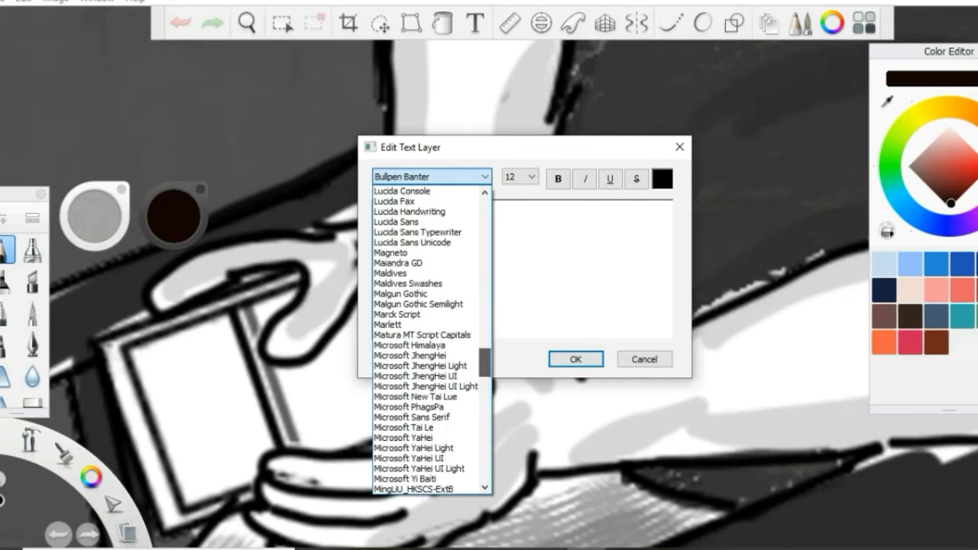
{"action": "scroll", "coordinate": [432, 340], "scroll_direction": "up", "scroll_amount": 3}
{"action": "scroll", "coordinate": [431, 340], "scroll_direction": "up", "scroll_amount": 2}
{"action": "scroll", "coordinate": [432, 340], "scroll_direction": "up", "scroll_amount": 3}
{"action": "scroll", "coordinate": [431, 340], "scroll_direction": "up", "scroll_amount": 1}
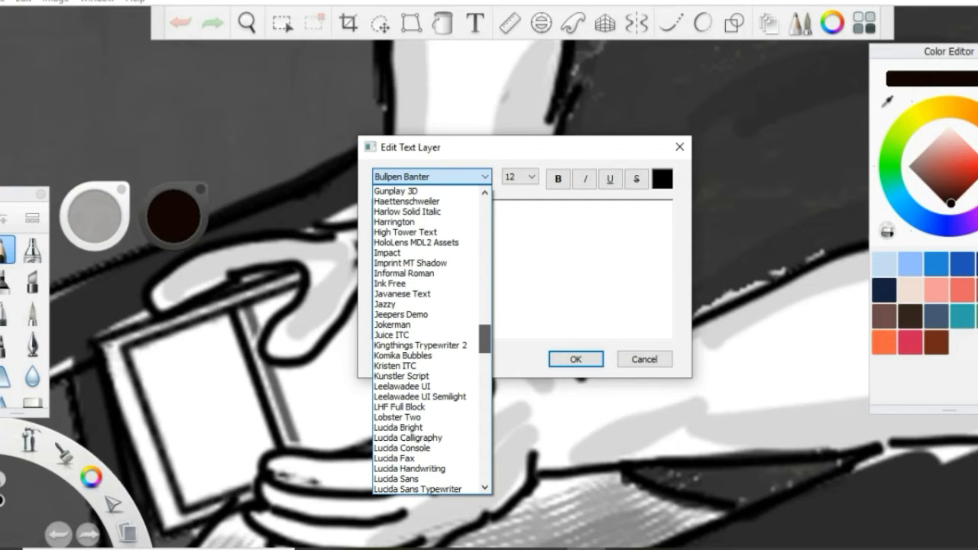
{"action": "scroll", "coordinate": [432, 340], "scroll_direction": "up", "scroll_amount": 1}
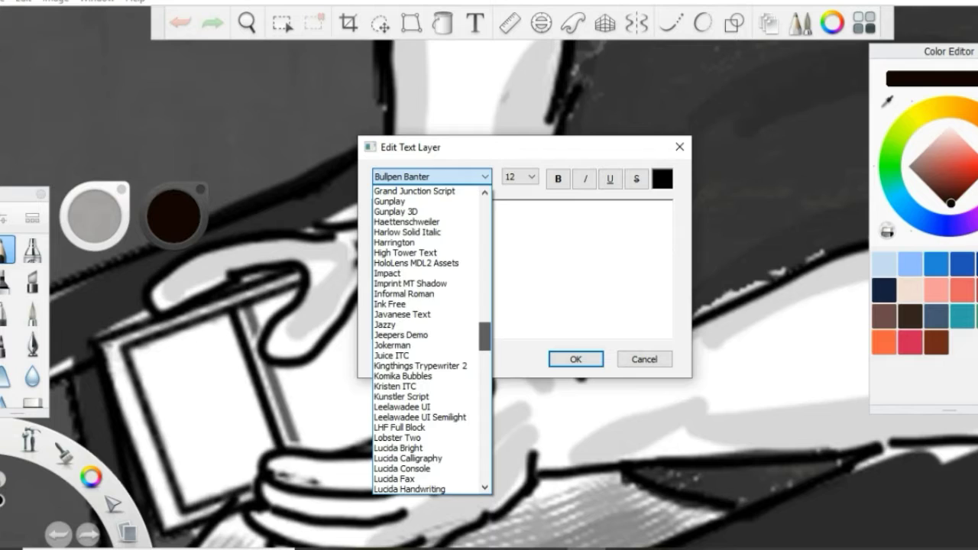
{"action": "scroll", "coordinate": [432, 340], "scroll_direction": "up", "scroll_amount": 3}
{"action": "scroll", "coordinate": [432, 340], "scroll_direction": "up", "scroll_amount": 2}
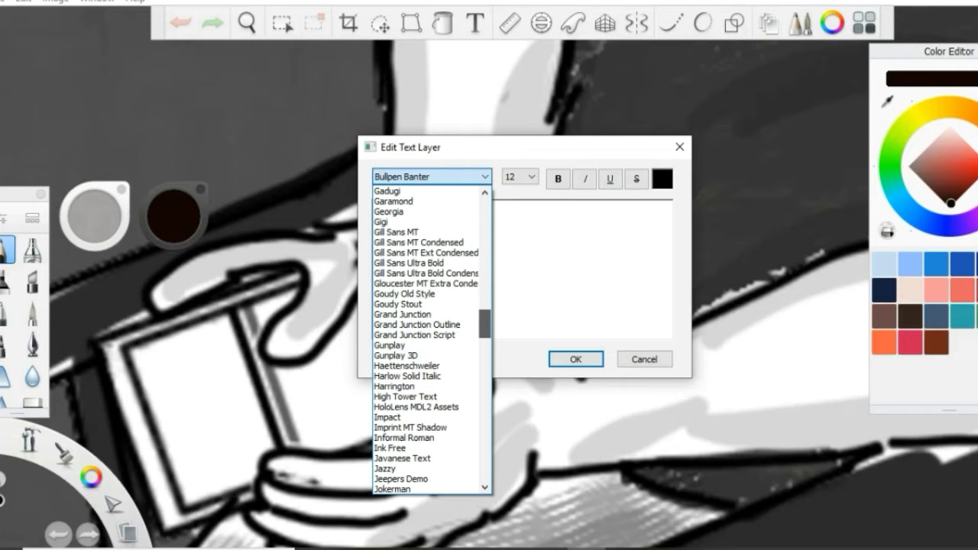
{"action": "scroll", "coordinate": [431, 340], "scroll_direction": "up", "scroll_amount": 1}
{"action": "scroll", "coordinate": [432, 340], "scroll_direction": "up", "scroll_amount": 3}
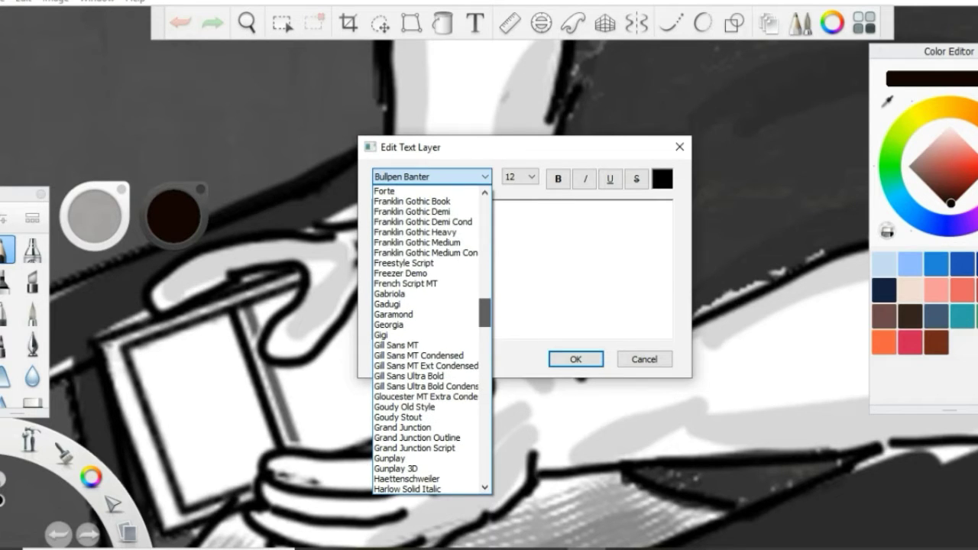
{"action": "scroll", "coordinate": [432, 340], "scroll_direction": "up", "scroll_amount": 2}
{"action": "scroll", "coordinate": [432, 340], "scroll_direction": "up", "scroll_amount": 2}
{"action": "scroll", "coordinate": [432, 340], "scroll_direction": "up", "scroll_amount": 1}
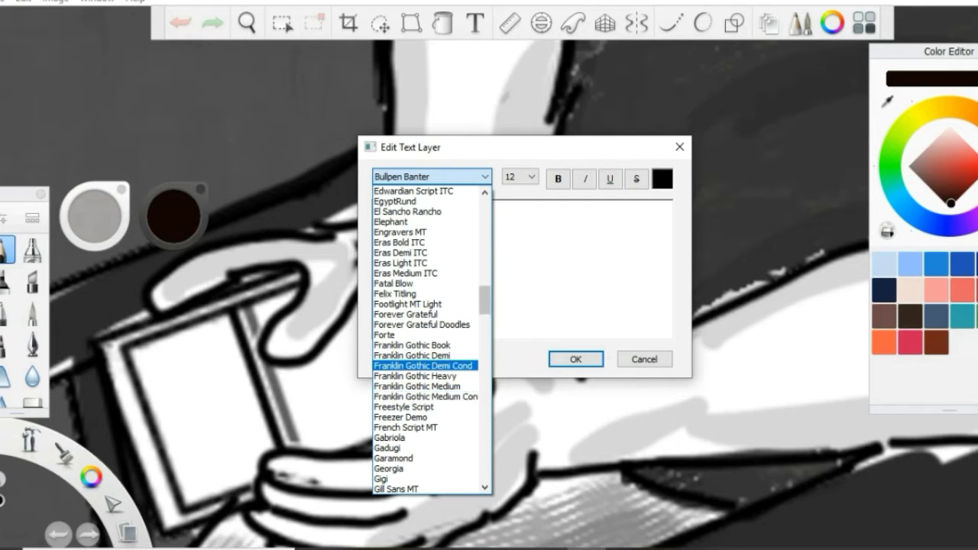
{"action": "scroll", "coordinate": [428, 366], "scroll_direction": "up", "scroll_amount": 4}
{"action": "scroll", "coordinate": [428, 365], "scroll_direction": "up", "scroll_amount": 4}
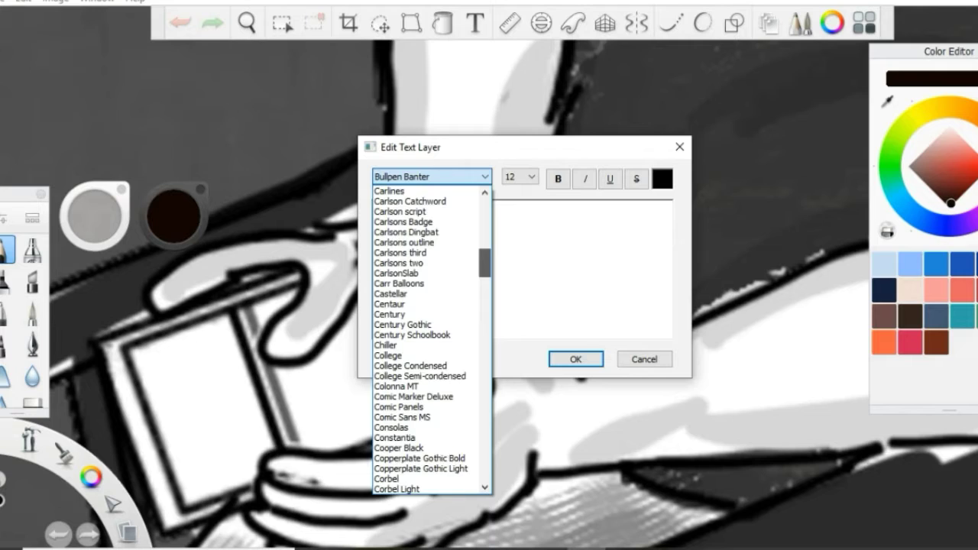
{"action": "scroll", "coordinate": [432, 336], "scroll_direction": "up", "scroll_amount": 6}
{"action": "scroll", "coordinate": [432, 336], "scroll_direction": "up", "scroll_amount": 2}
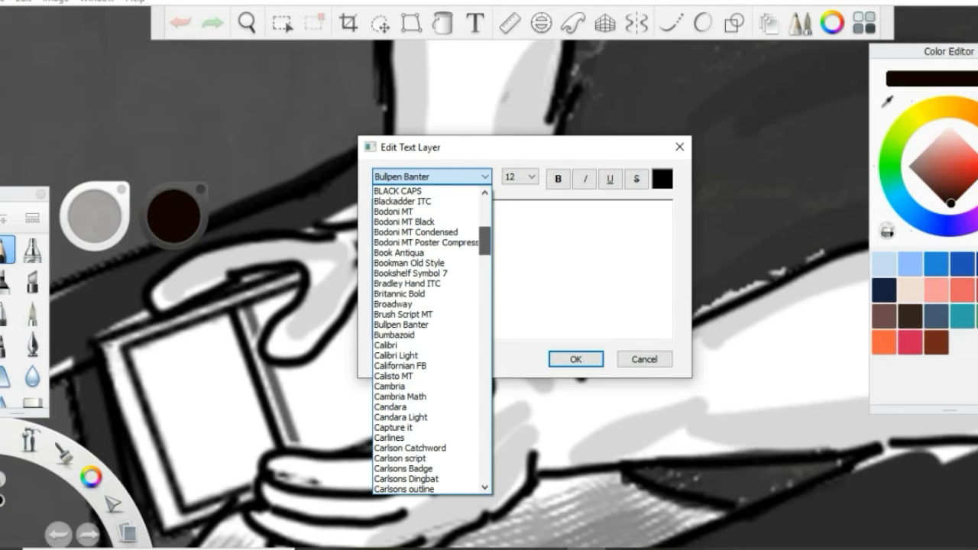
{"action": "scroll", "coordinate": [432, 341], "scroll_direction": "down", "scroll_amount": 2}
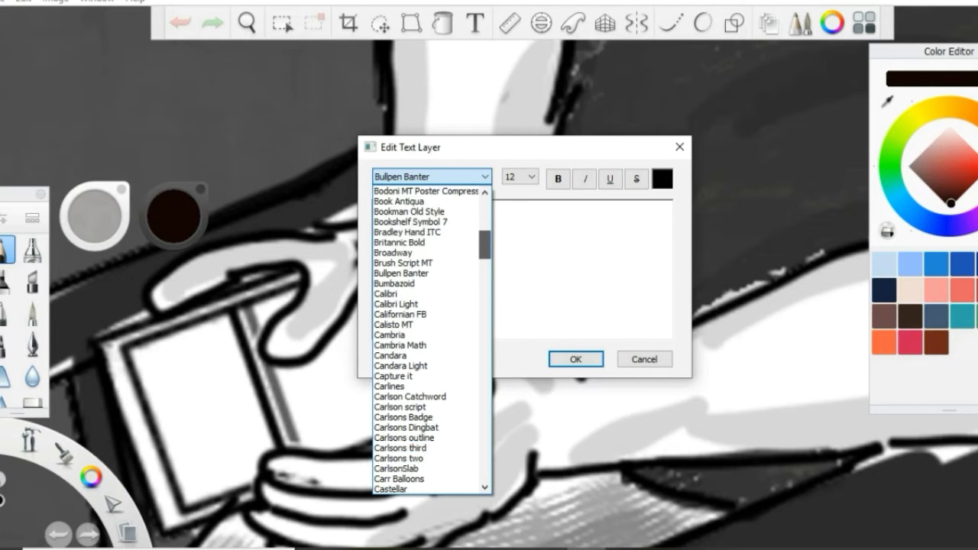
{"action": "scroll", "coordinate": [432, 340], "scroll_direction": "down", "scroll_amount": 1}
{"action": "scroll", "coordinate": [432, 340], "scroll_direction": "down", "scroll_amount": 1}
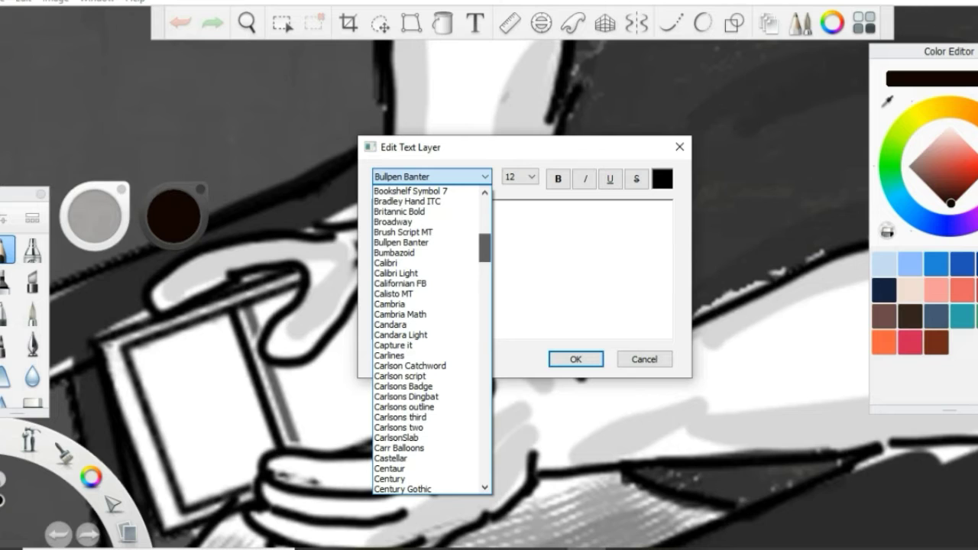
{"action": "scroll", "coordinate": [424, 407], "scroll_direction": "down", "scroll_amount": 2}
{"action": "scroll", "coordinate": [424, 406], "scroll_direction": "down", "scroll_amount": 6}
{"action": "scroll", "coordinate": [424, 406], "scroll_direction": "down", "scroll_amount": 10}
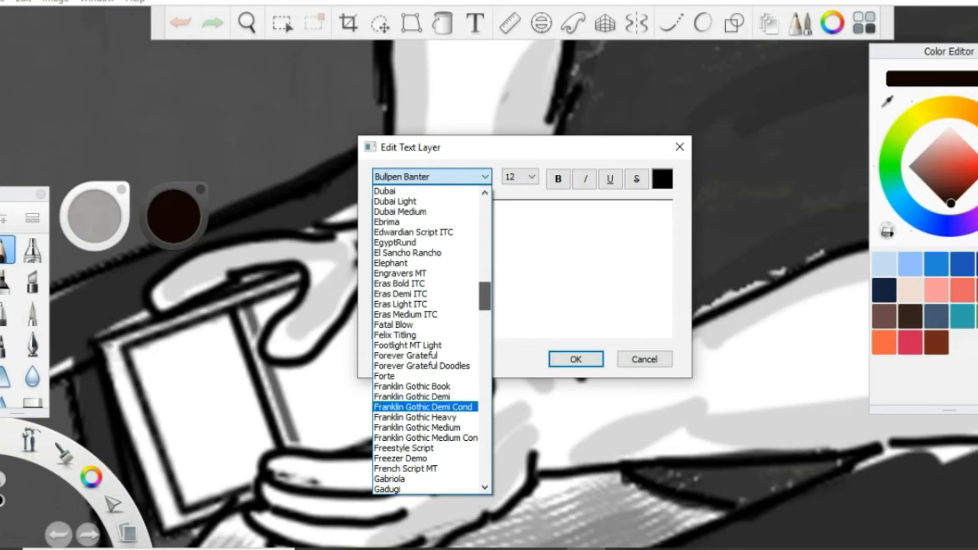
{"action": "scroll", "coordinate": [432, 340], "scroll_direction": "down", "scroll_amount": 9}
{"action": "scroll", "coordinate": [432, 340], "scroll_direction": "down", "scroll_amount": 15}
{"action": "scroll", "coordinate": [432, 340], "scroll_direction": "down", "scroll_amount": 13}
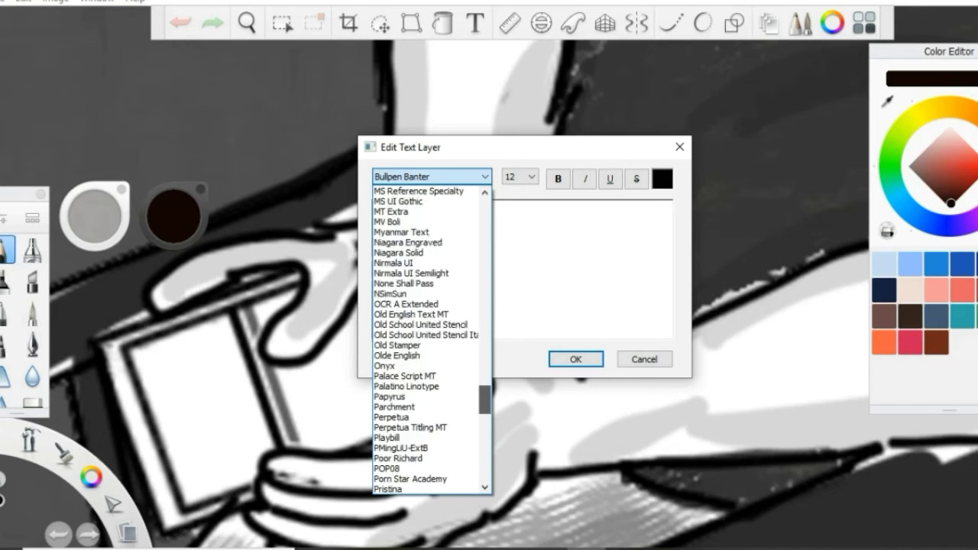
{"action": "scroll", "coordinate": [432, 340], "scroll_direction": "down", "scroll_amount": 10}
{"action": "scroll", "coordinate": [432, 340], "scroll_direction": "up", "scroll_amount": 2}
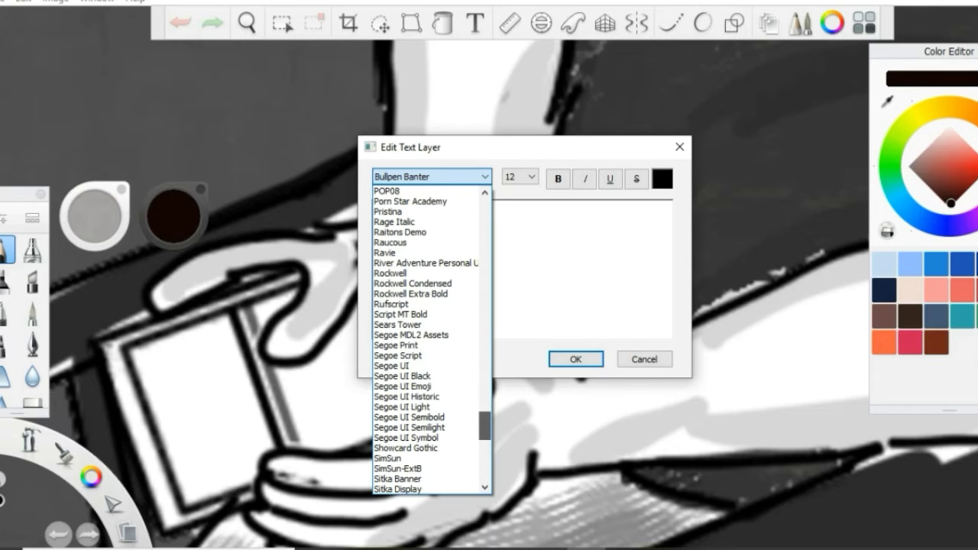
{"action": "scroll", "coordinate": [431, 340], "scroll_direction": "down", "scroll_amount": 1}
{"action": "scroll", "coordinate": [432, 340], "scroll_direction": "down", "scroll_amount": 4}
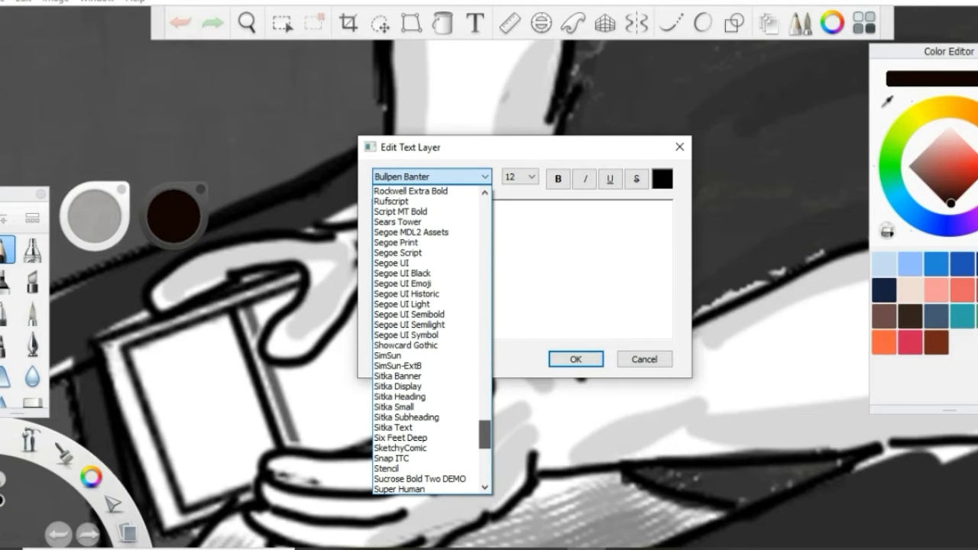
{"action": "scroll", "coordinate": [432, 340], "scroll_direction": "down", "scroll_amount": 2}
{"action": "scroll", "coordinate": [432, 340], "scroll_direction": "down", "scroll_amount": 2}
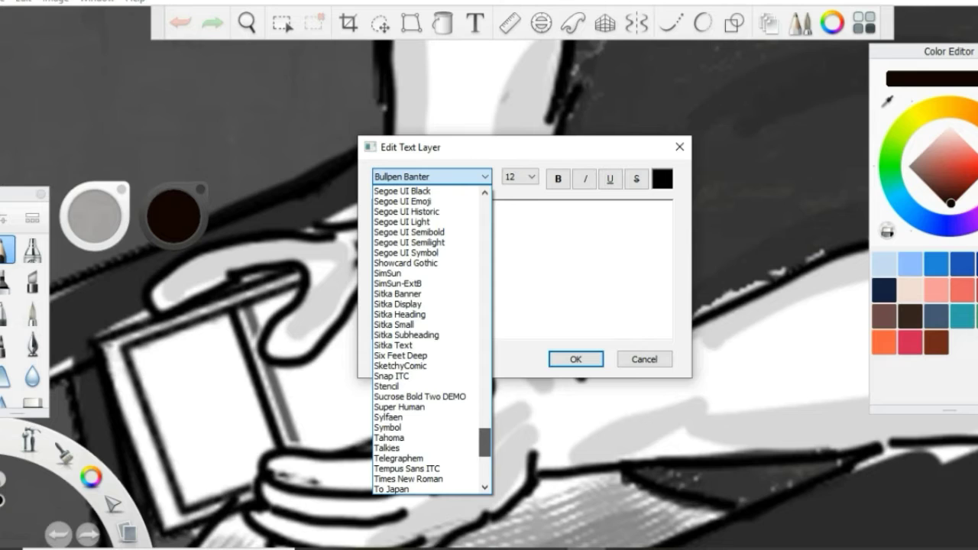
{"action": "scroll", "coordinate": [432, 340], "scroll_direction": "down", "scroll_amount": 2}
{"action": "scroll", "coordinate": [432, 340], "scroll_direction": "down", "scroll_amount": 1}
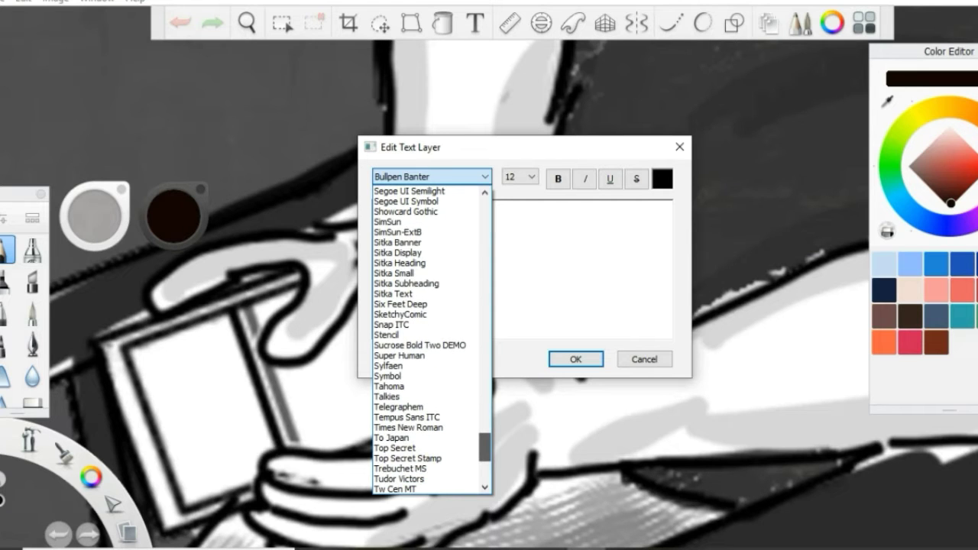
{"action": "scroll", "coordinate": [432, 340], "scroll_direction": "up", "scroll_amount": 1}
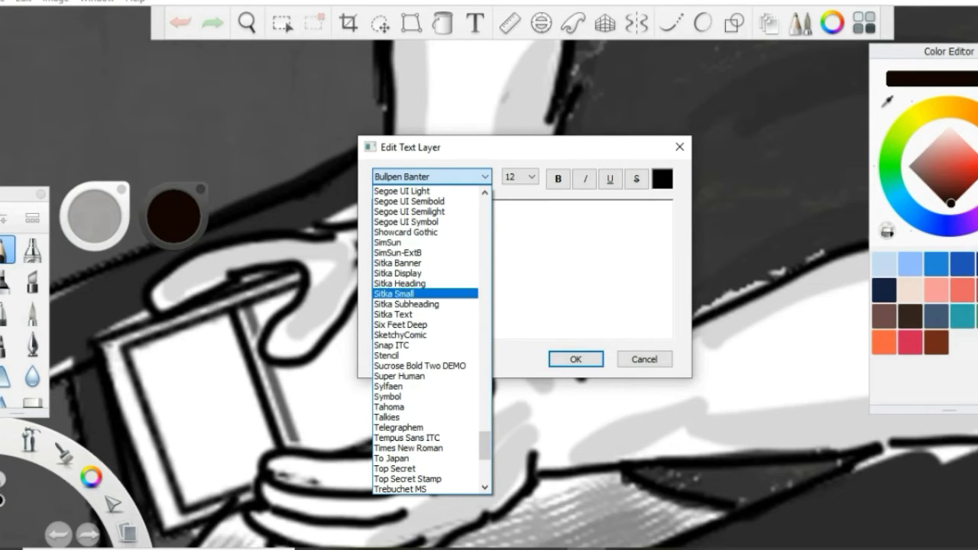
Set the font to Super Human and enter the text ARTCASTERS at size 12.
{"action": "left_click", "coordinate": [413, 376]}
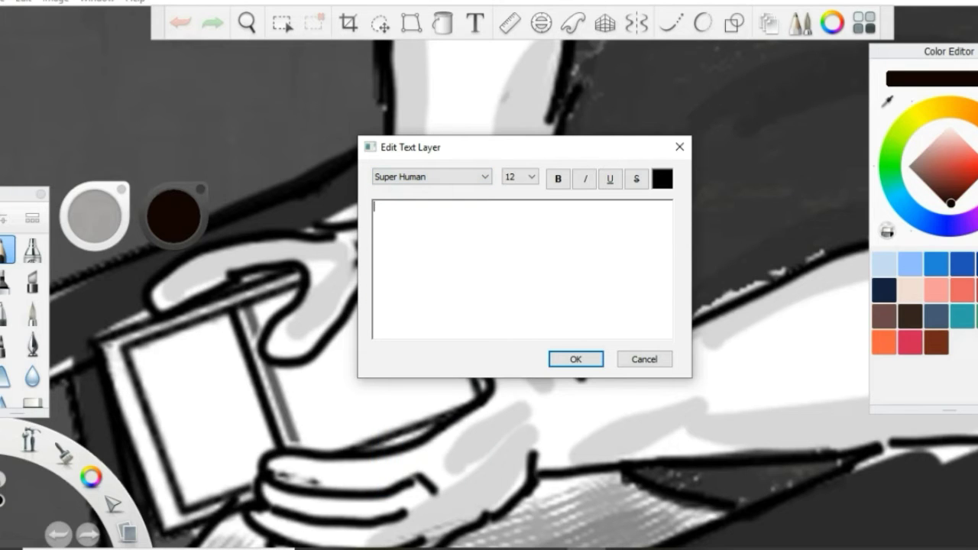
{"action": "type", "text": "A"}
{"action": "type", "text": "RTCA"}
{"action": "type", "text": "STERS"}
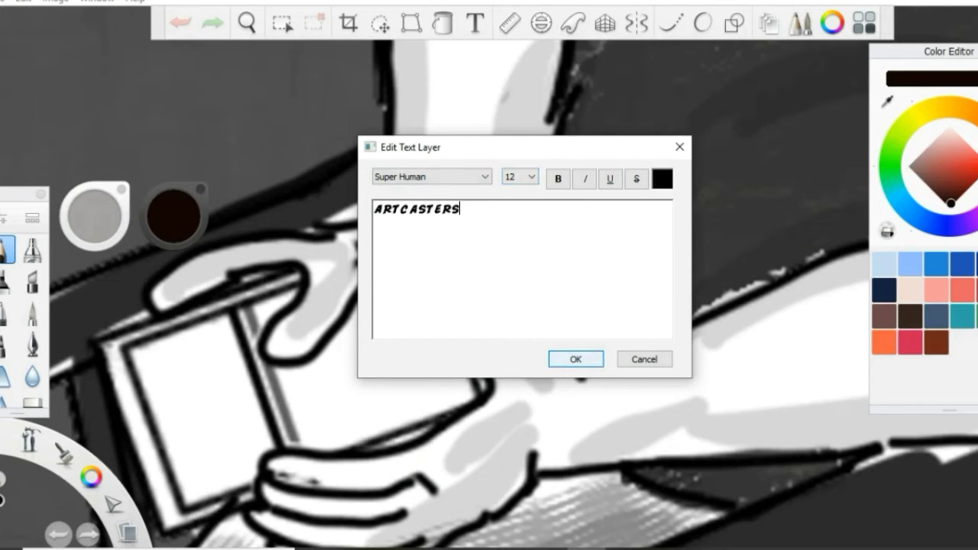
Commit the ARTCASTERS text and shift it left with the Move tool.
{"action": "key", "text": "Return"}
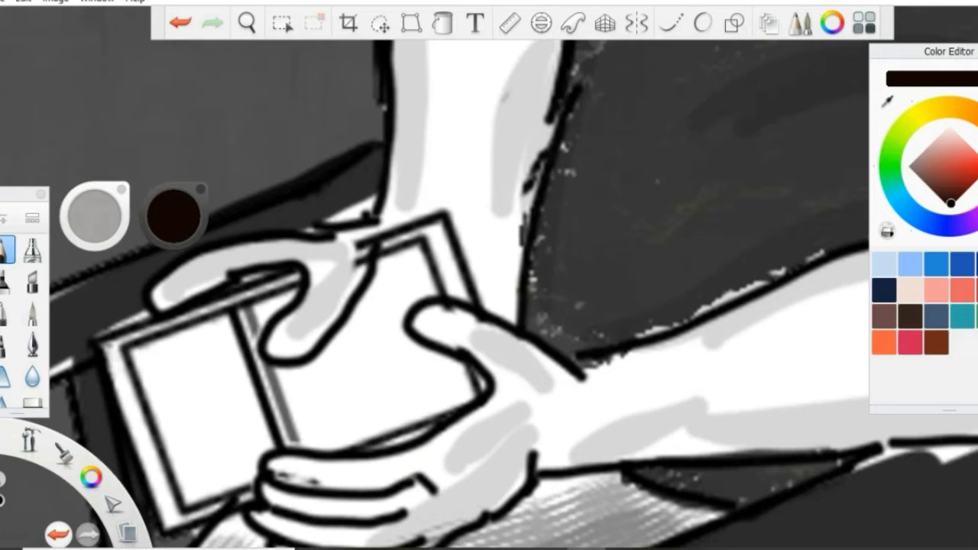
{"action": "key", "text": "v"}
{"action": "left_click_drag", "start_coordinate": [453, 320], "coordinate": [304, 300]}
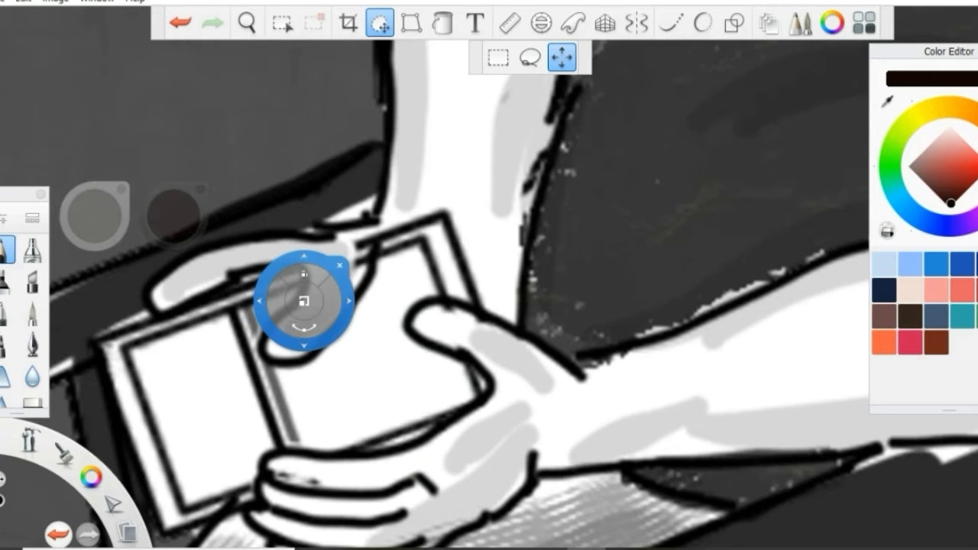
{"action": "scroll", "coordinate": [303, 300], "scroll_direction": "down", "scroll_amount": 2}
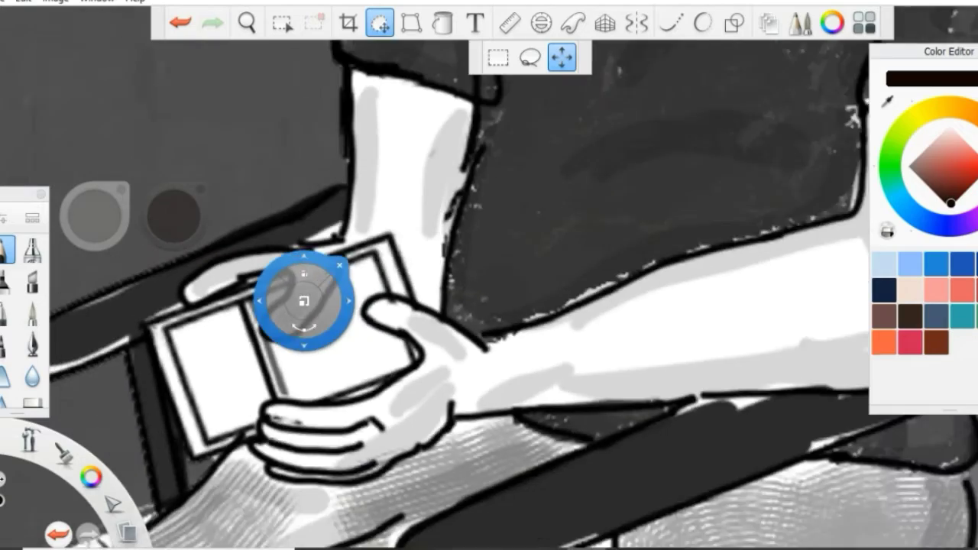
{"action": "scroll", "coordinate": [304, 300], "scroll_direction": "down", "scroll_amount": 3}
{"action": "scroll", "coordinate": [304, 300], "scroll_direction": "down", "scroll_amount": 2}
{"action": "scroll", "coordinate": [303, 301], "scroll_direction": "down", "scroll_amount": 1}
{"action": "scroll", "coordinate": [303, 301], "scroll_direction": "down", "scroll_amount": 2}
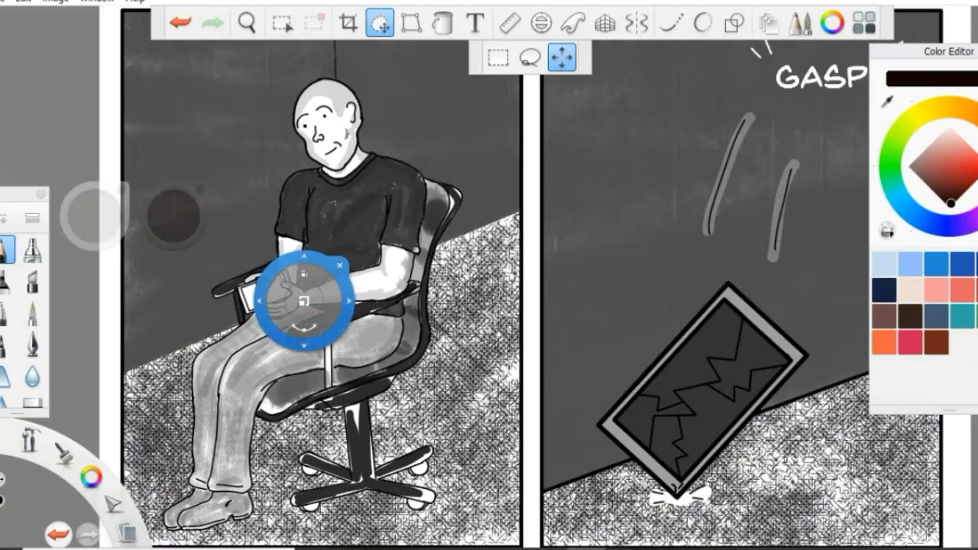
{"action": "scroll", "coordinate": [303, 300], "scroll_direction": "down", "scroll_amount": 2}
{"action": "scroll", "coordinate": [304, 300], "scroll_direction": "down", "scroll_amount": 1}
{"action": "scroll", "coordinate": [303, 300], "scroll_direction": "down", "scroll_amount": 1}
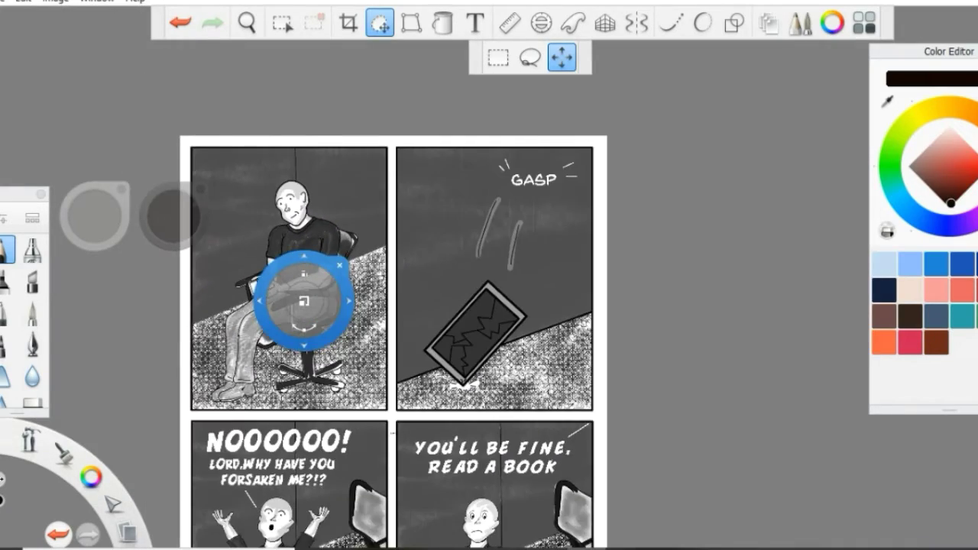
{"action": "scroll", "coordinate": [303, 300], "scroll_direction": "down", "scroll_amount": 1}
{"action": "scroll", "coordinate": [303, 300], "scroll_direction": "up", "scroll_amount": 5}
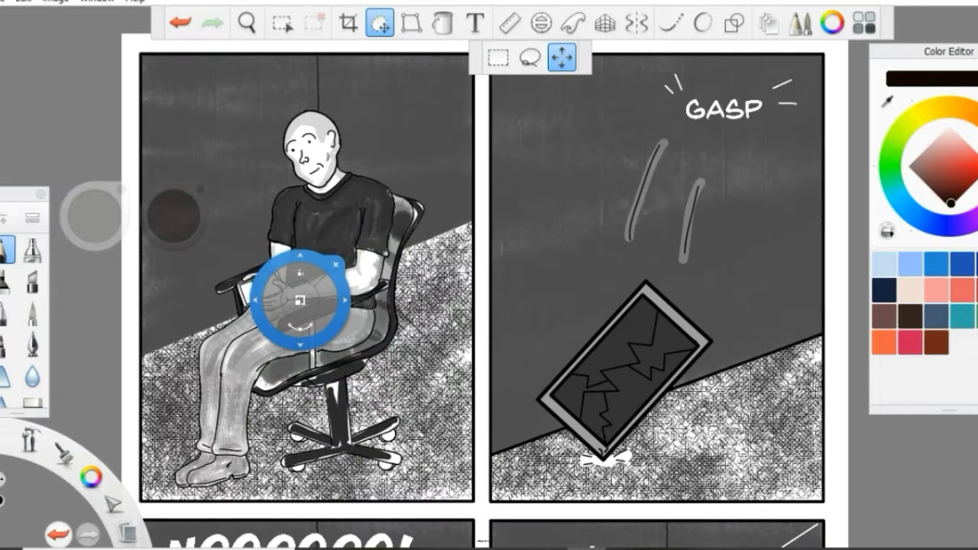
Move the ARTCASTERS text into the white gutter between panel rows and check it zoomed in.
{"action": "mouse_move", "coordinate": [304, 300]}
{"action": "left_mouse_down"}
{"action": "mouse_move", "coordinate": [422, 508]}
{"action": "mouse_move", "coordinate": [500, 526]}
{"action": "mouse_move", "coordinate": [520, 459]}
{"action": "left_mouse_up"}
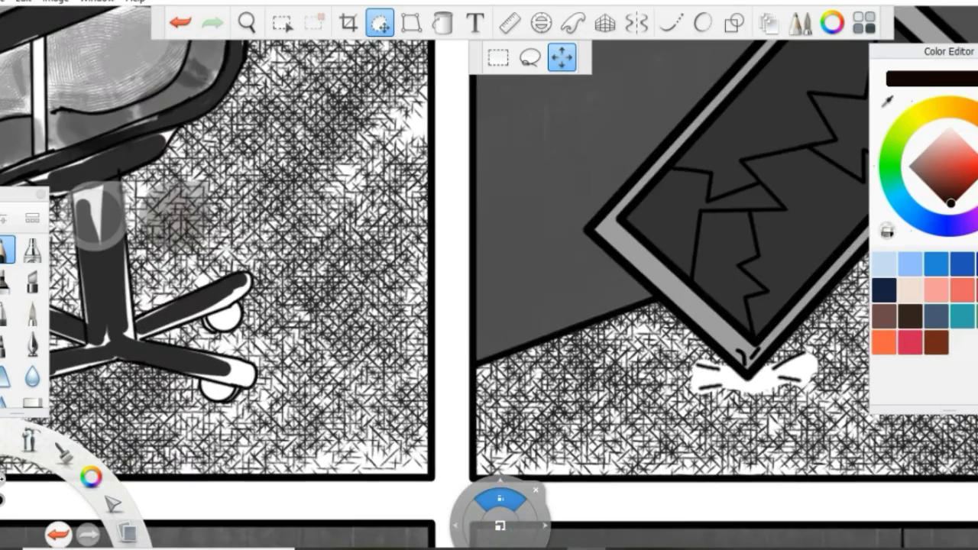
{"action": "left_click_drag", "start_coordinate": [501, 500], "coordinate": [512, 459]}
{"action": "mouse_move", "coordinate": [501, 525]}
{"action": "left_mouse_down"}
{"action": "mouse_move", "coordinate": [817, 426]}
{"action": "mouse_move", "coordinate": [363, 364]}
{"action": "left_mouse_up"}
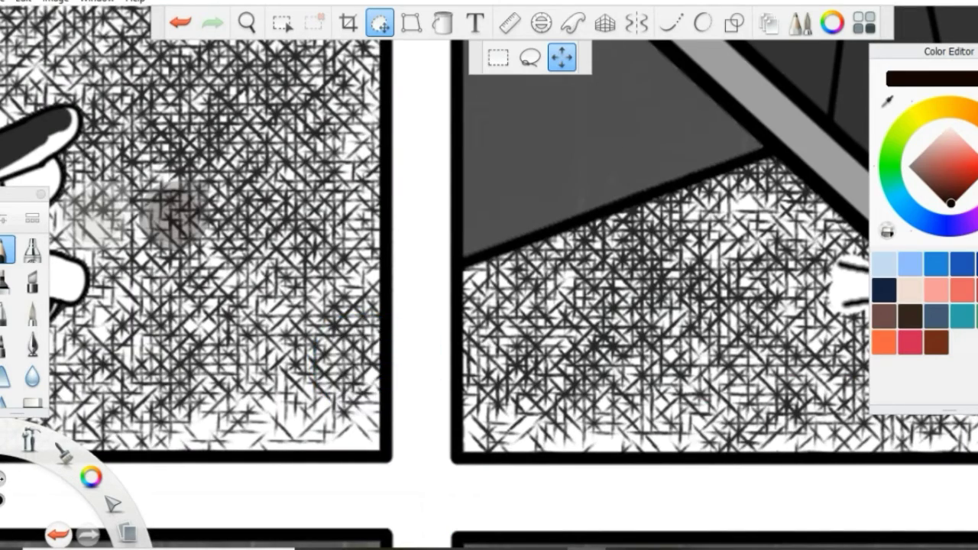
{"action": "key", "text": "space"}
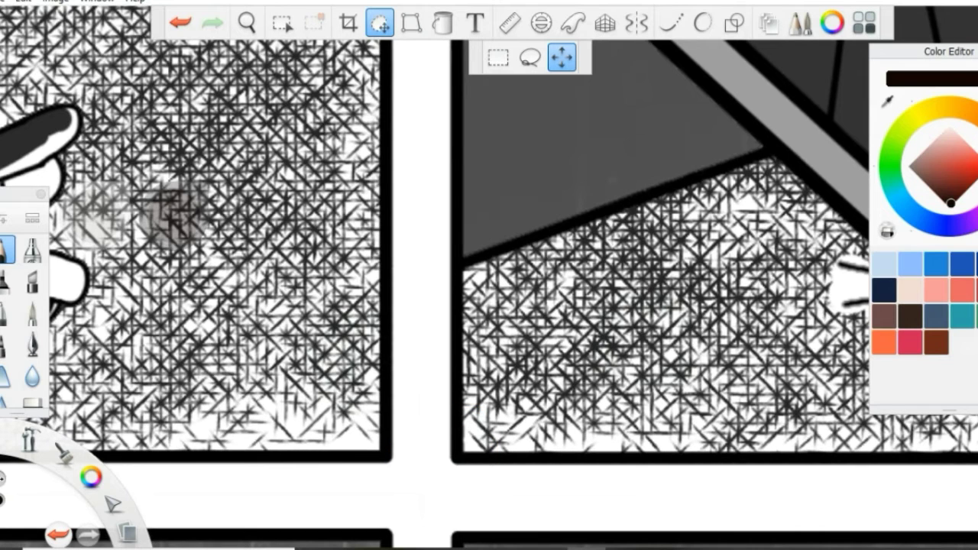
{"action": "key", "text": "space"}
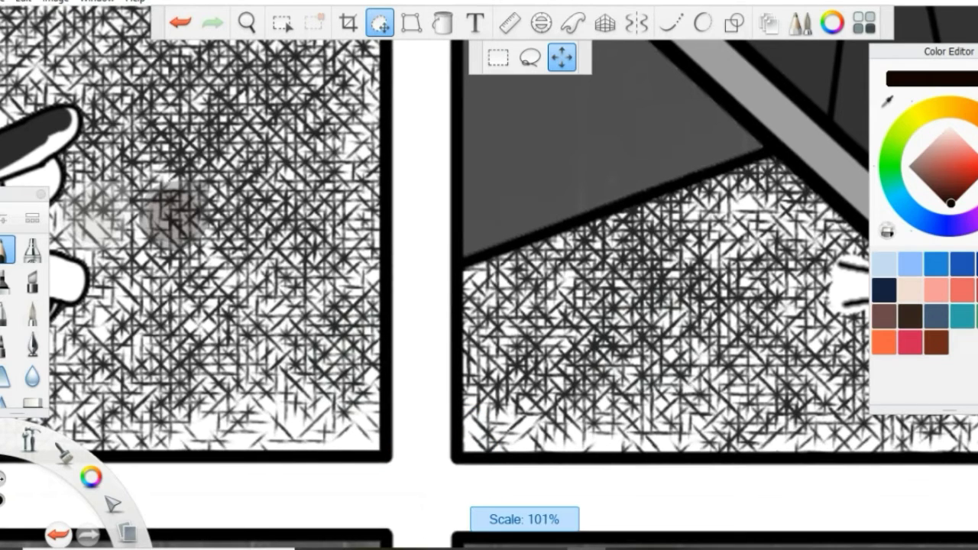
{"action": "scroll", "coordinate": [440, 484], "scroll_direction": "up", "scroll_amount": 2}
{"action": "scroll", "coordinate": [442, 473], "scroll_direction": "up", "scroll_amount": 2}
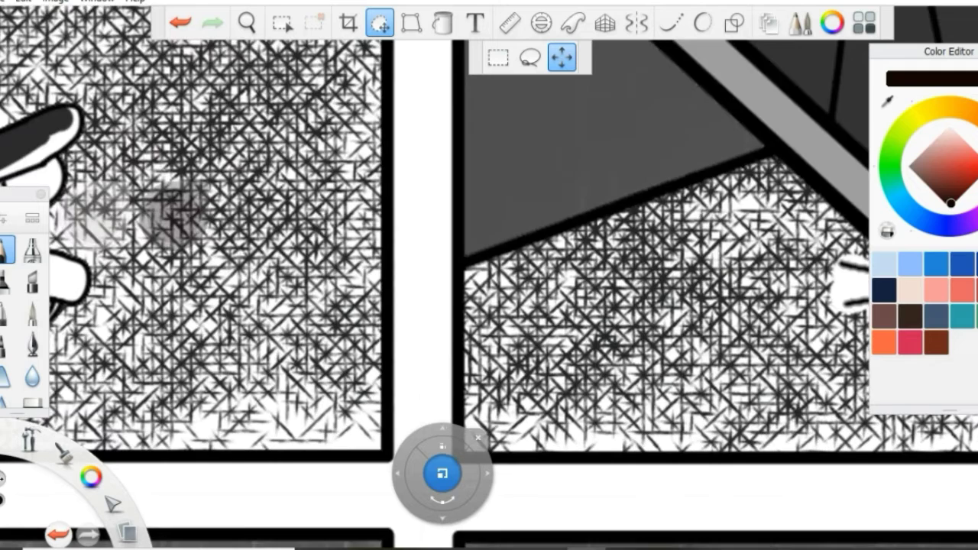
{"action": "key", "text": "space"}
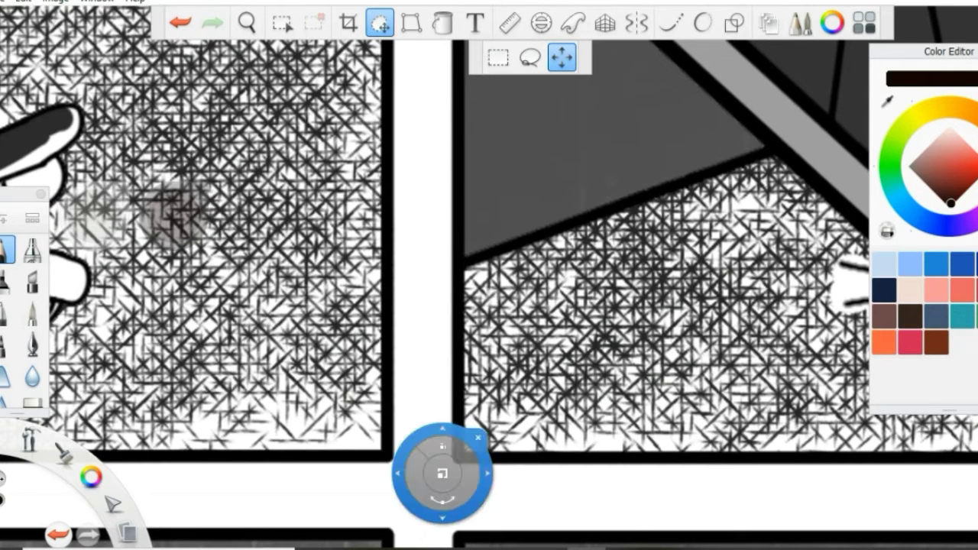
{"action": "key", "text": "space"}
{"action": "scroll", "coordinate": [442, 486], "scroll_direction": "up", "scroll_amount": 2}
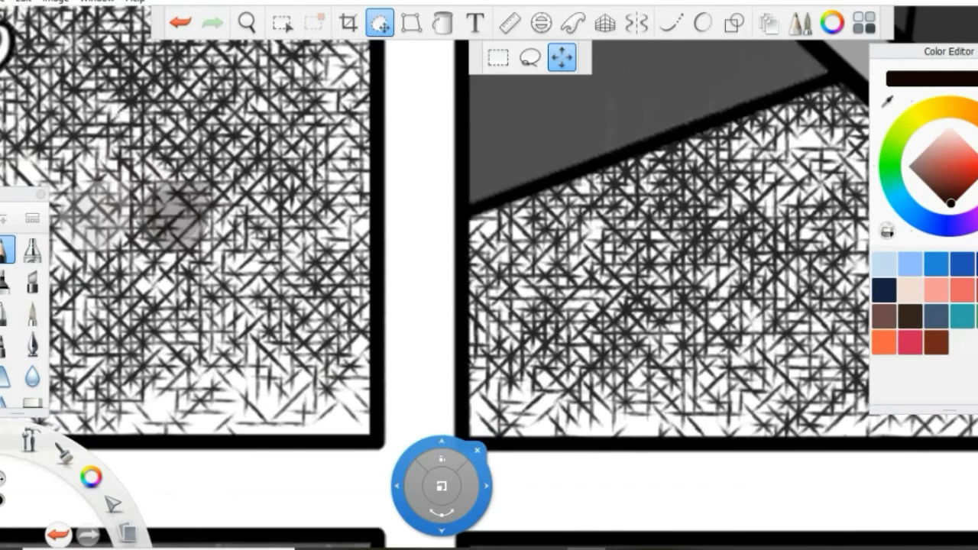
{"action": "scroll", "coordinate": [442, 486], "scroll_direction": "down", "scroll_amount": 3}
{"action": "scroll", "coordinate": [442, 486], "scroll_direction": "down", "scroll_amount": 2}
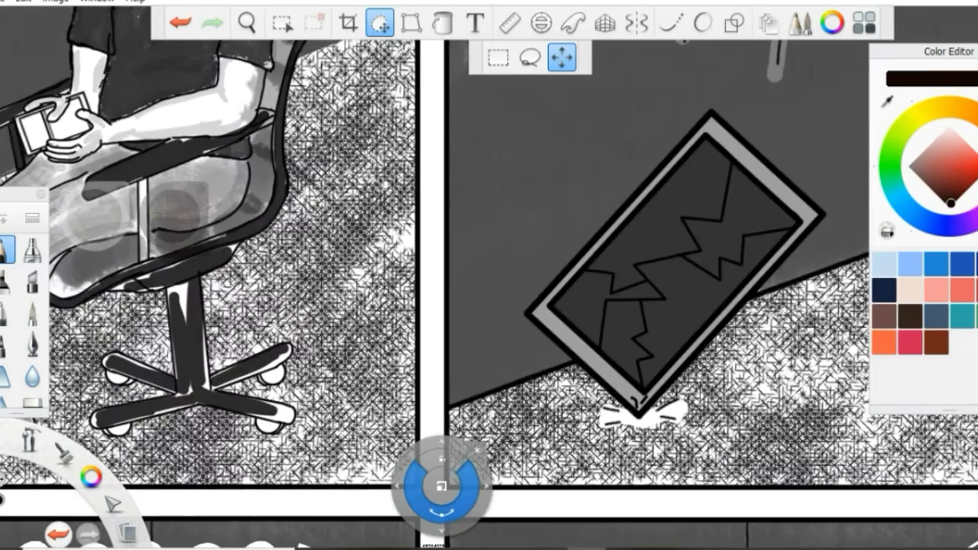
{"action": "scroll", "coordinate": [442, 486], "scroll_direction": "down", "scroll_amount": 1}
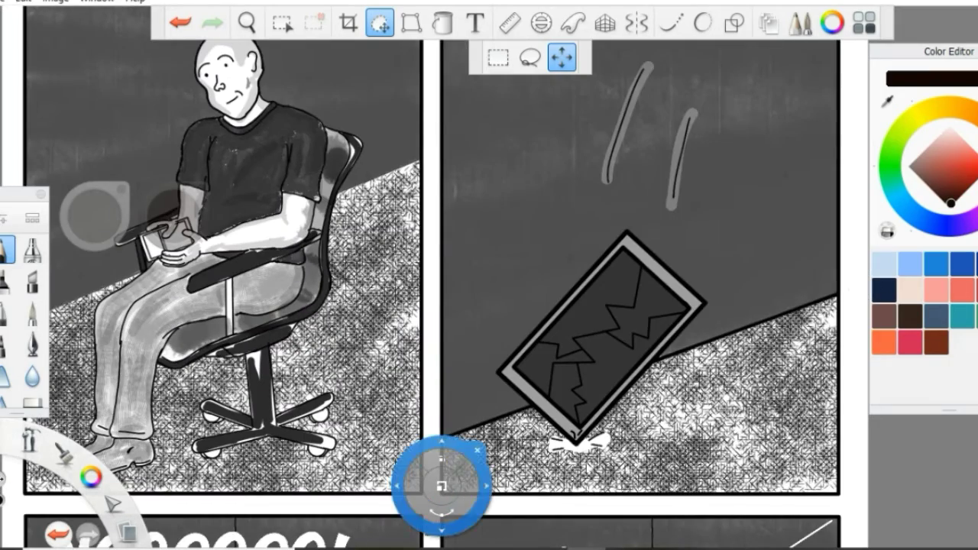
{"action": "key", "text": "Escape"}
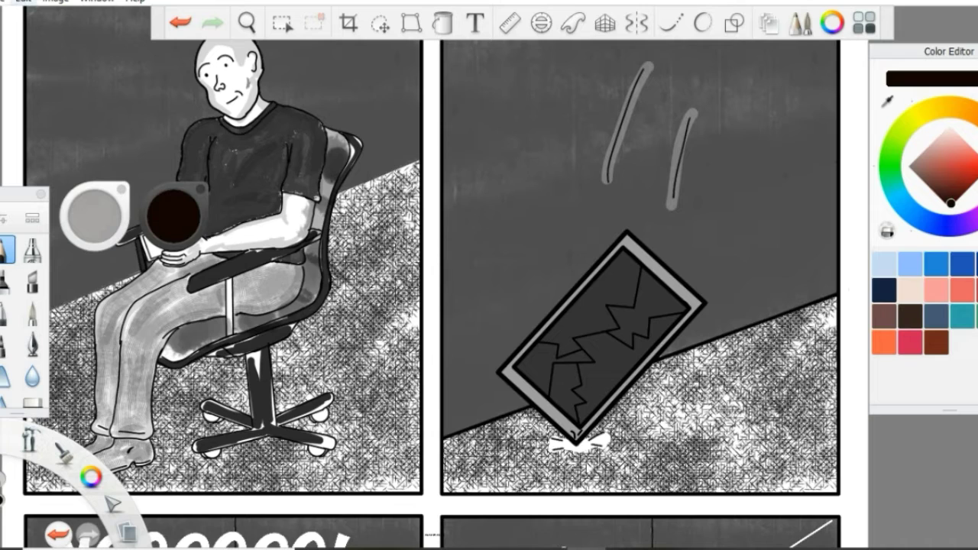
Dismiss the text editor and show the Layer Editor listing the ARTCASTERS text layer.
{"action": "left_click", "coordinate": [475, 23]}
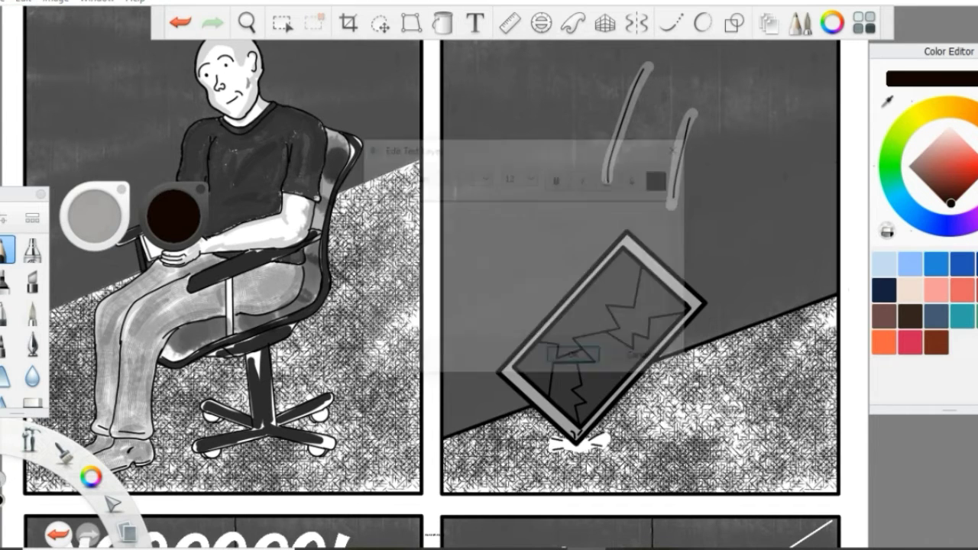
{"action": "key", "text": "Escape"}
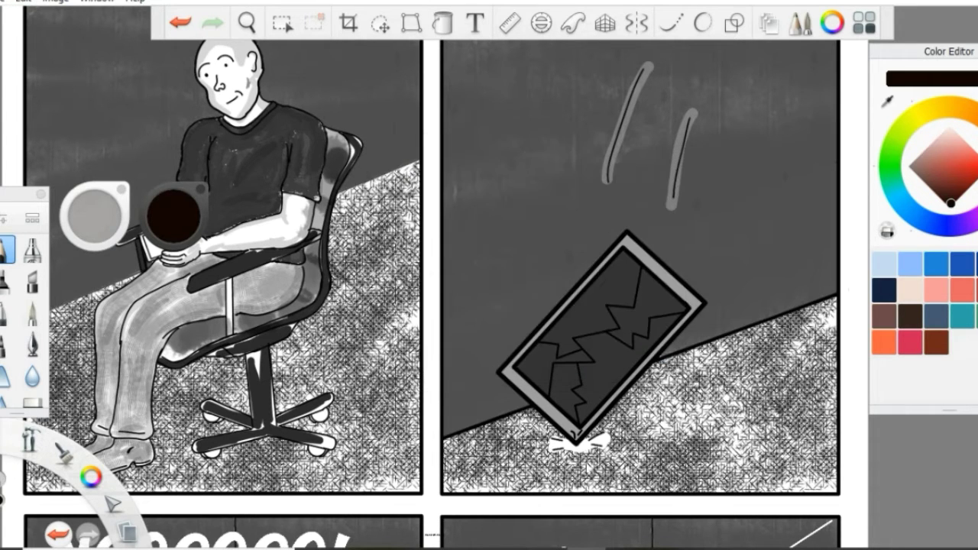
{"action": "left_click", "coordinate": [23, 1]}
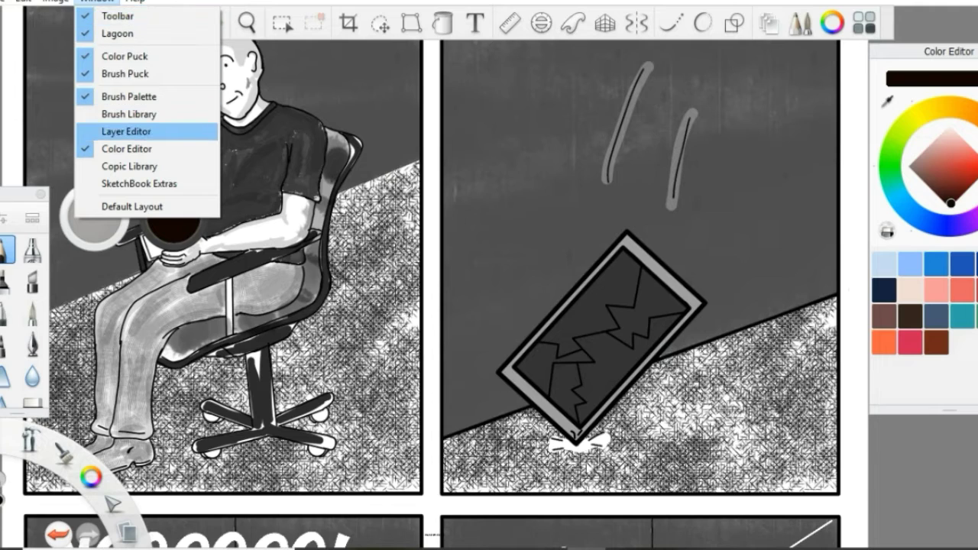
{"action": "left_click", "coordinate": [126, 131]}
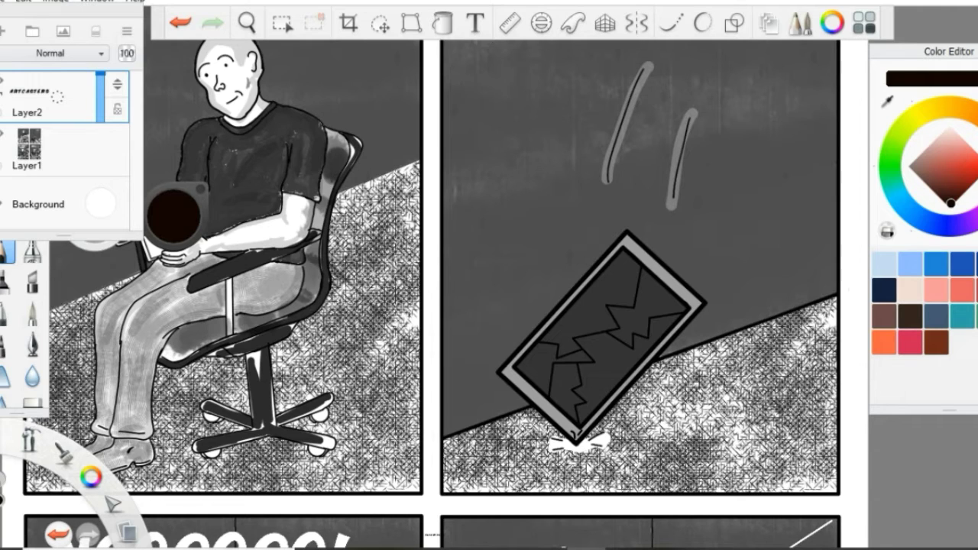
{"action": "left_click", "coordinate": [127, 31]}
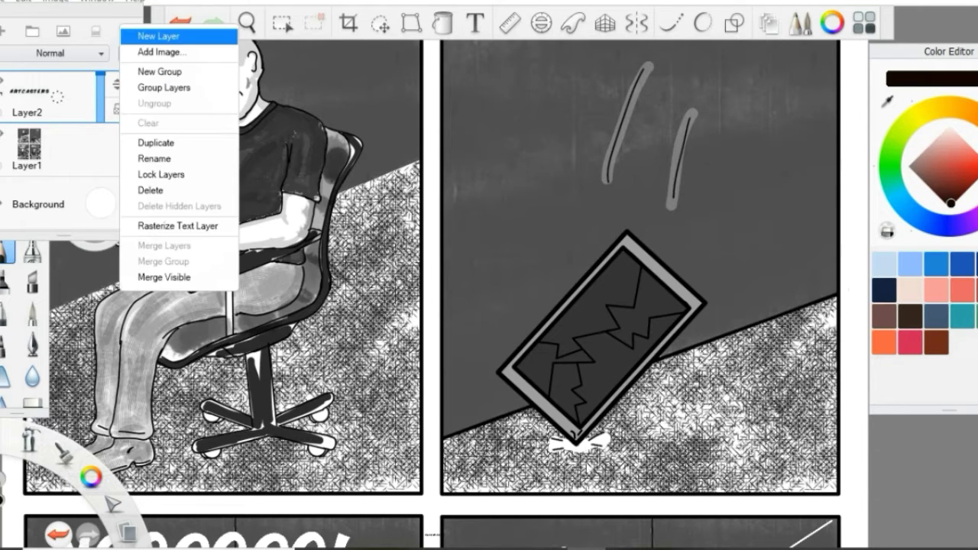
{"action": "key", "text": "Escape"}
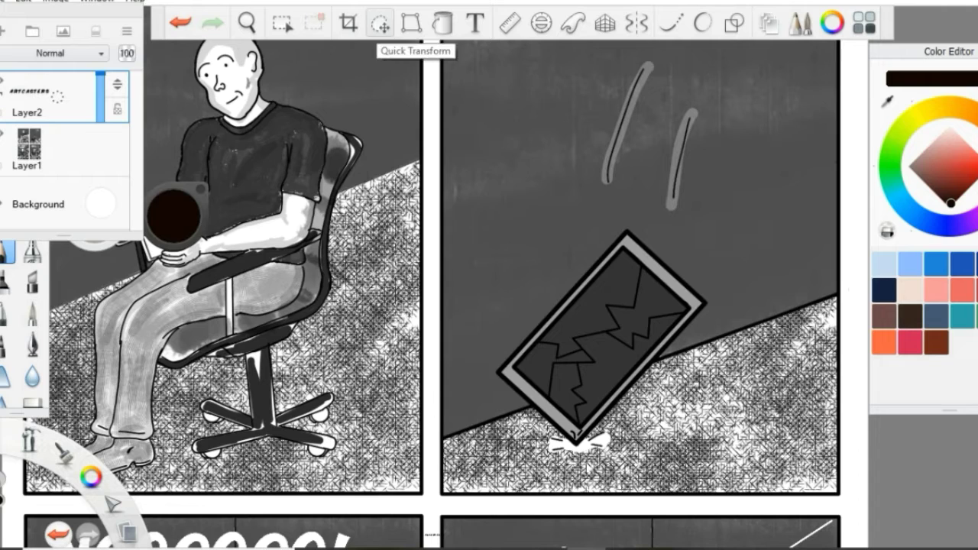
Start a transform over the man's hands and move the layers list out of the way.
{"action": "left_click", "coordinate": [380, 26]}
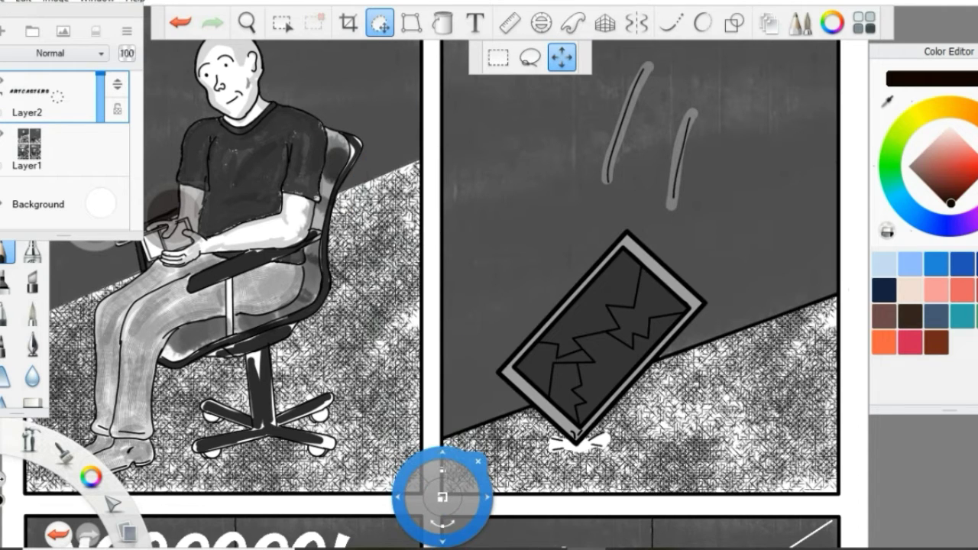
{"action": "left_click", "coordinate": [432, 533]}
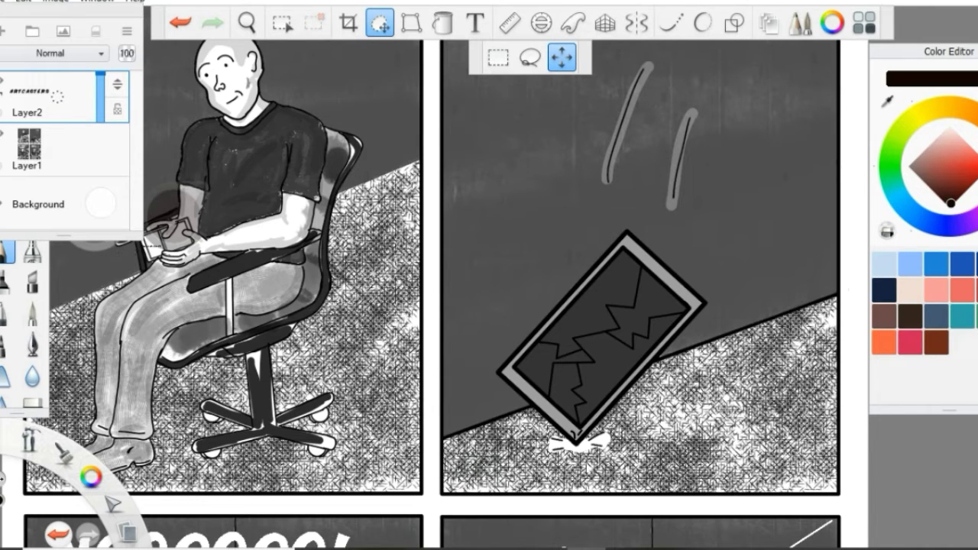
{"action": "left_click", "coordinate": [156, 246]}
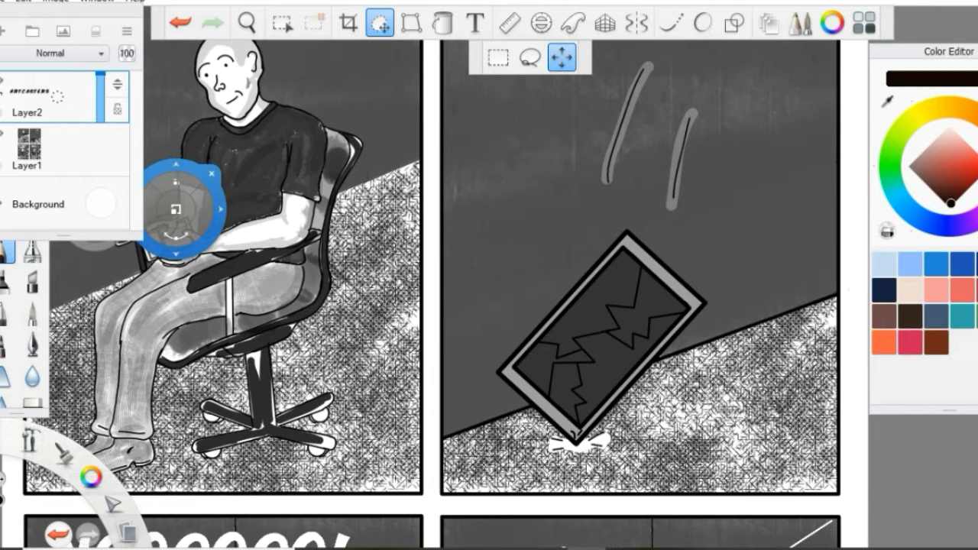
{"action": "left_click_drag", "start_coordinate": [183, 208], "coordinate": [176, 164]}
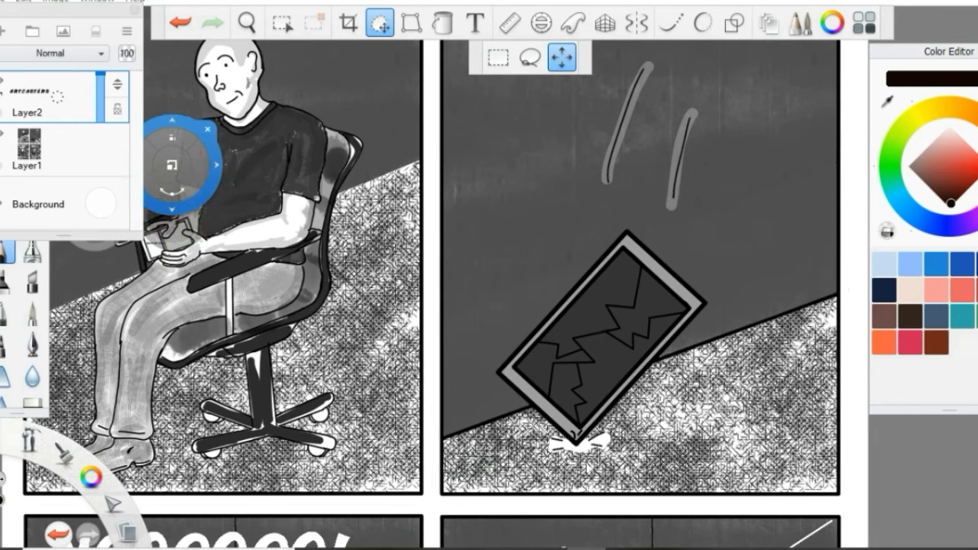
{"action": "left_click_drag", "start_coordinate": [68, 7], "coordinate": [677, 87]}
{"action": "mouse_move", "coordinate": [166, 158]}
{"action": "left_mouse_down"}
{"action": "mouse_move", "coordinate": [229, 148]}
{"action": "mouse_move", "coordinate": [168, 206]}
{"action": "left_mouse_up"}
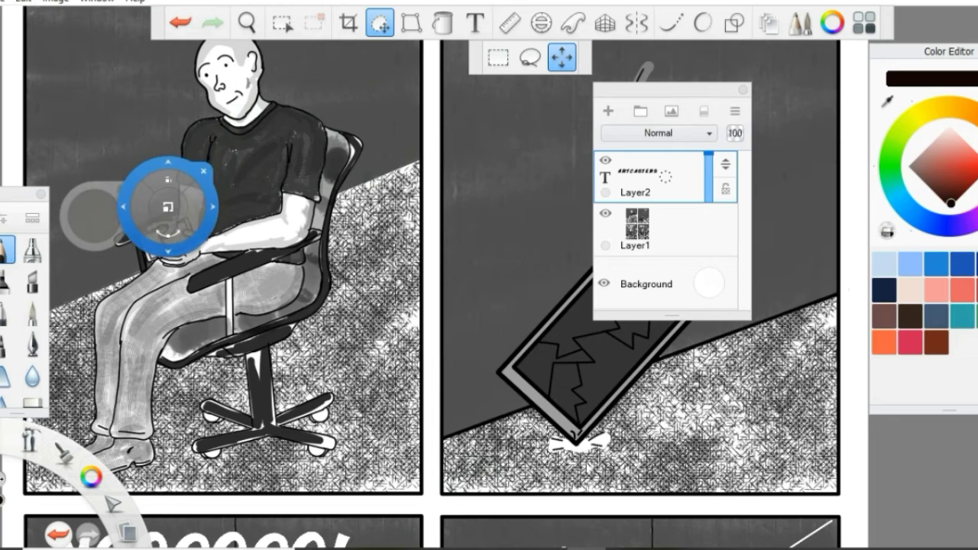
{"action": "left_click", "coordinate": [168, 207]}
Scale the ARTCASTERS text down to about 91% over the man's hands.
{"action": "key", "text": "Return"}
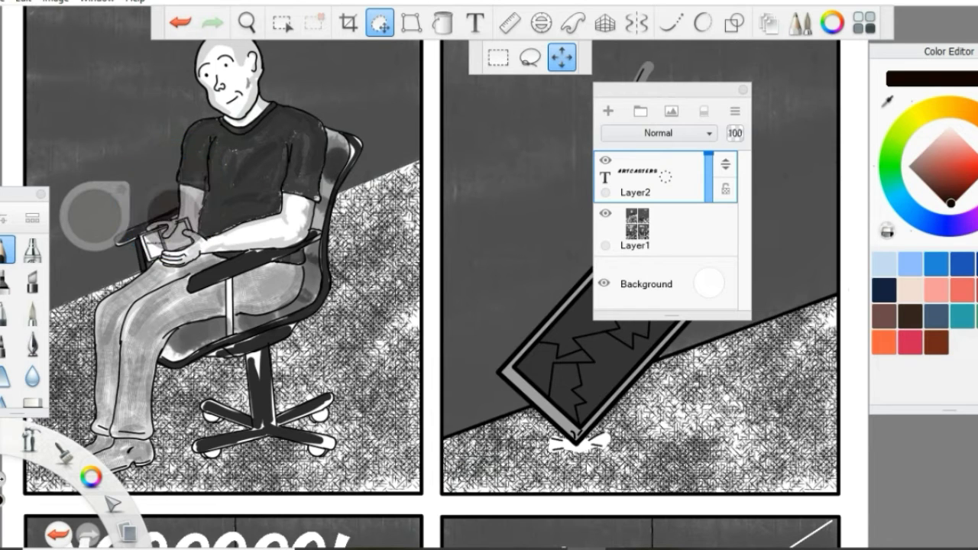
{"action": "key", "text": "ctrl+z"}
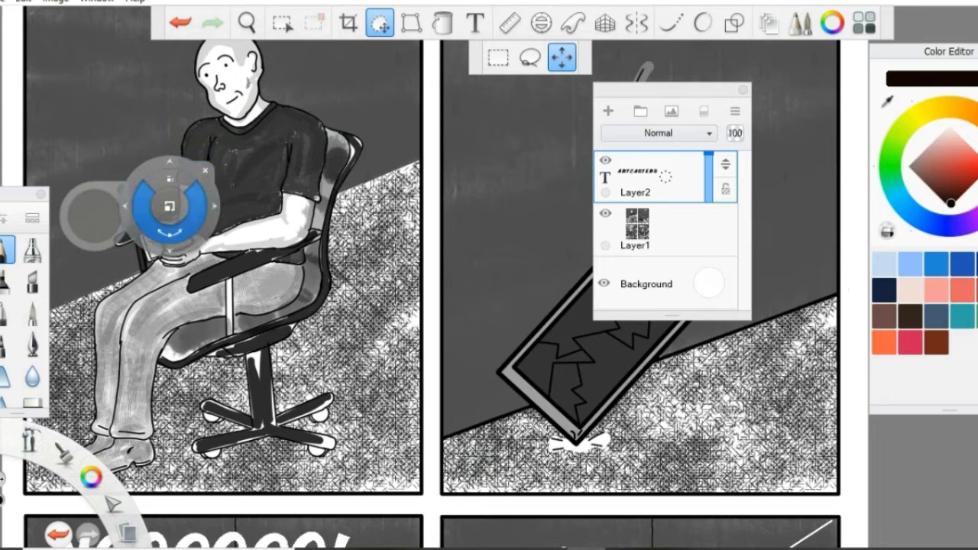
{"action": "left_click", "coordinate": [170, 205]}
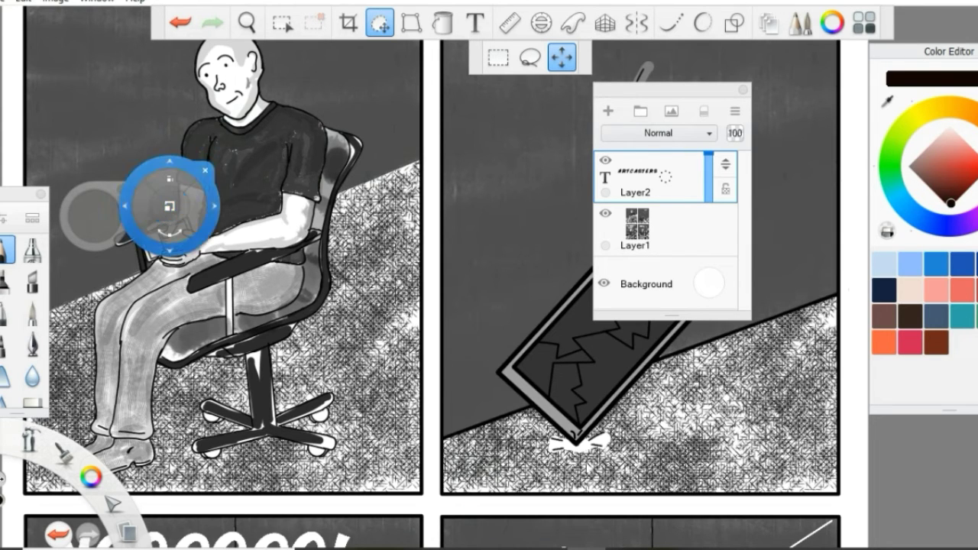
{"action": "key", "text": "Return"}
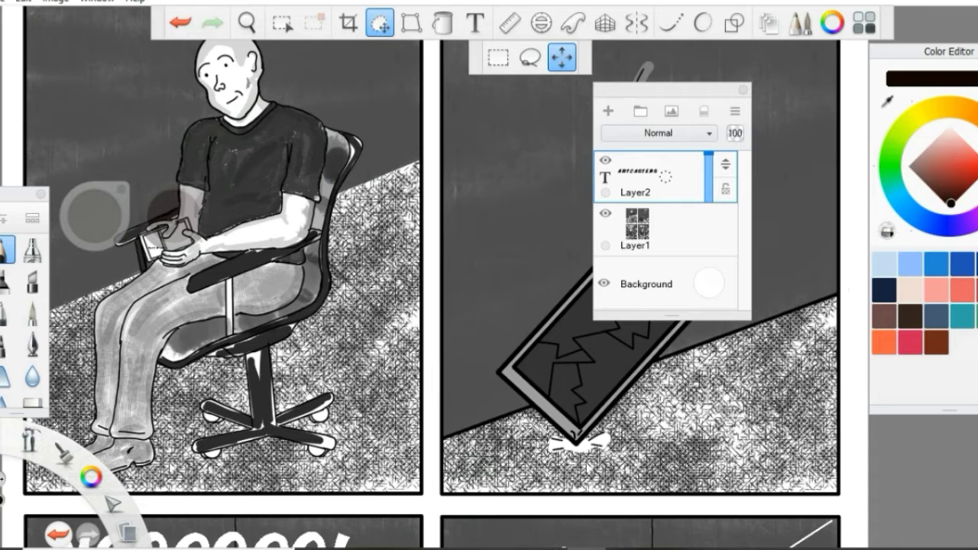
{"action": "left_click", "coordinate": [165, 208]}
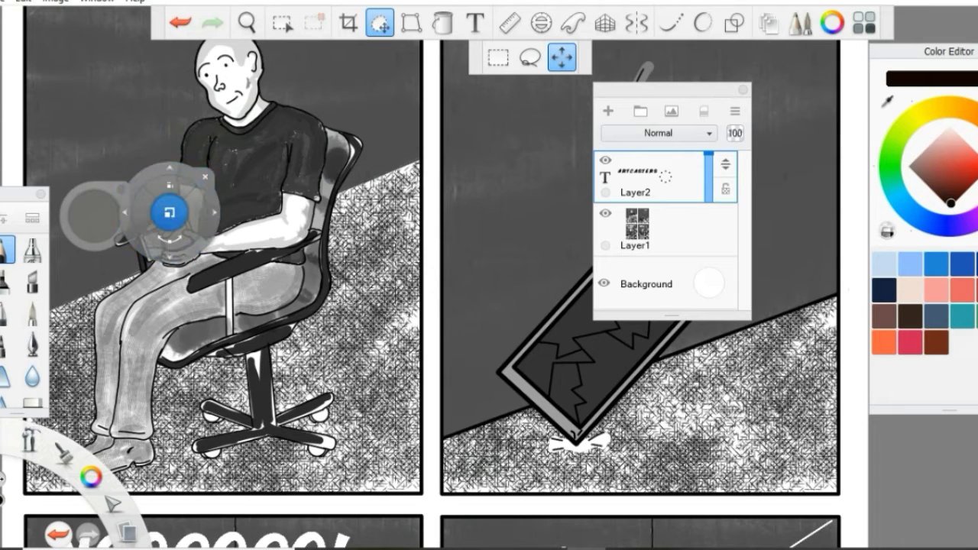
{"action": "left_click_drag", "start_coordinate": [169, 212], "coordinate": [176, 234]}
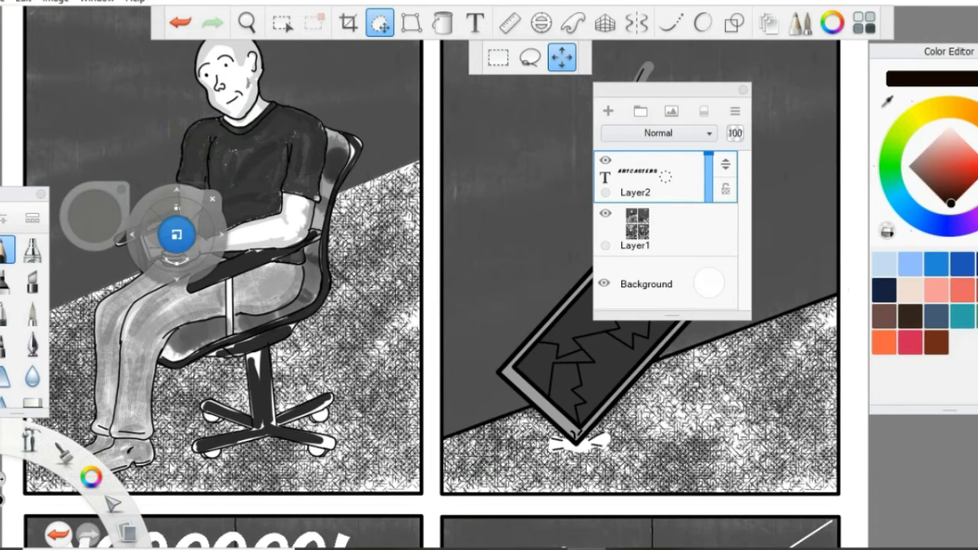
Rotate the ARTCASTERS text vertically and move it onto the phone in the man's hand.
{"action": "scroll", "coordinate": [177, 234], "scroll_direction": "down", "scroll_amount": 1}
{"action": "scroll", "coordinate": [177, 234], "scroll_direction": "up", "scroll_amount": 2}
{"action": "scroll", "coordinate": [176, 234], "scroll_direction": "up", "scroll_amount": 3}
{"action": "scroll", "coordinate": [176, 234], "scroll_direction": "up", "scroll_amount": 3}
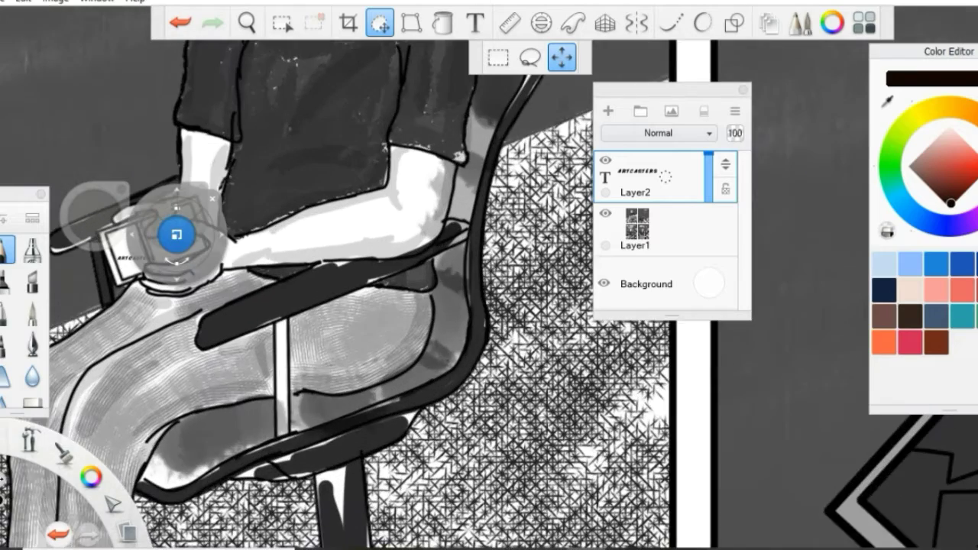
{"action": "scroll", "coordinate": [177, 234], "scroll_direction": "up", "scroll_amount": 2}
{"action": "scroll", "coordinate": [176, 234], "scroll_direction": "up", "scroll_amount": 3}
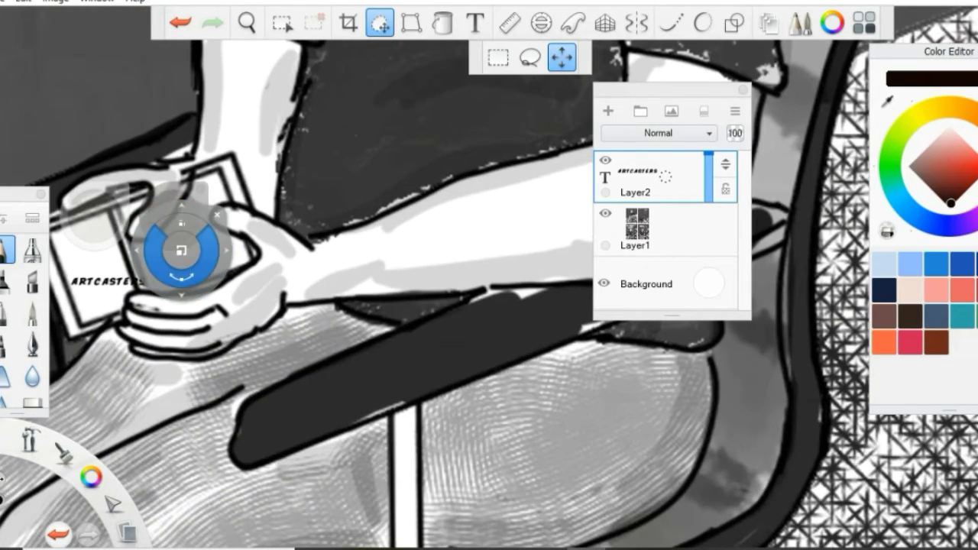
{"action": "left_click_drag", "start_coordinate": [175, 212], "coordinate": [173, 262]}
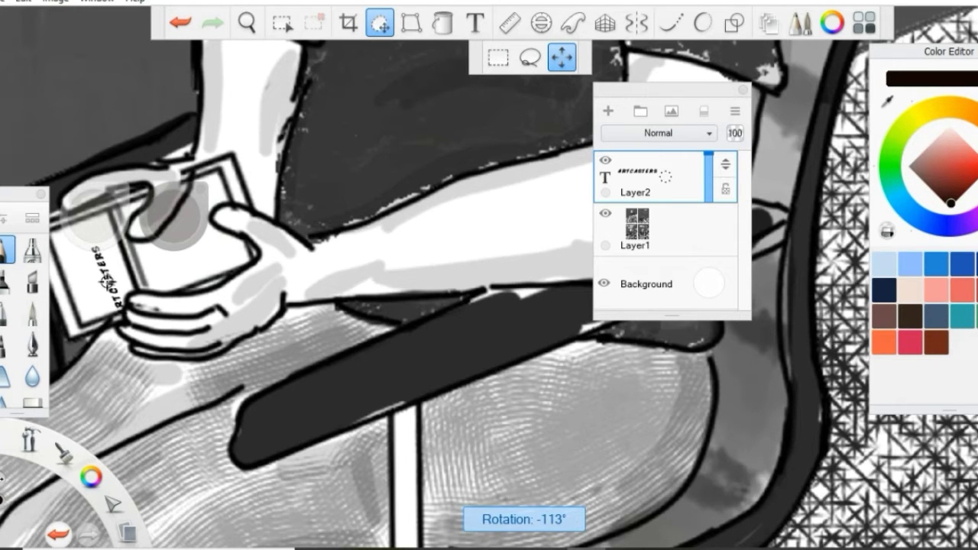
{"action": "mouse_move", "coordinate": [52, 147]}
{"action": "left_mouse_down"}
{"action": "mouse_move", "coordinate": [105, 258]}
{"action": "mouse_move", "coordinate": [109, 306]}
{"action": "mouse_move", "coordinate": [115, 300]}
{"action": "left_mouse_up"}
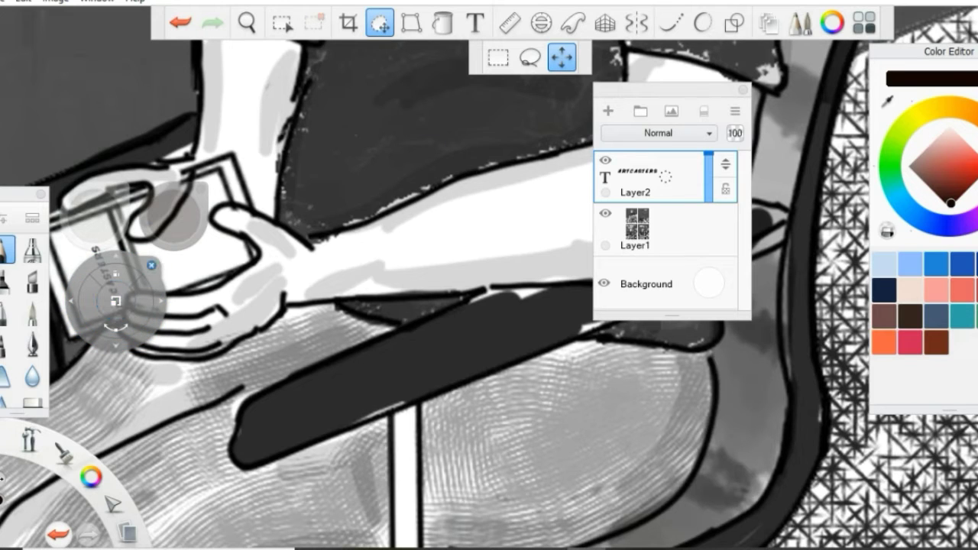
{"action": "key", "text": "Return"}
Fine-tune the text's position on the phone and commit the transform.
{"action": "mouse_move", "coordinate": [107, 275]}
{"action": "left_mouse_down"}
{"action": "mouse_move", "coordinate": [105, 263]}
{"action": "mouse_move", "coordinate": [84, 275]}
{"action": "mouse_move", "coordinate": [93, 275]}
{"action": "left_mouse_up"}
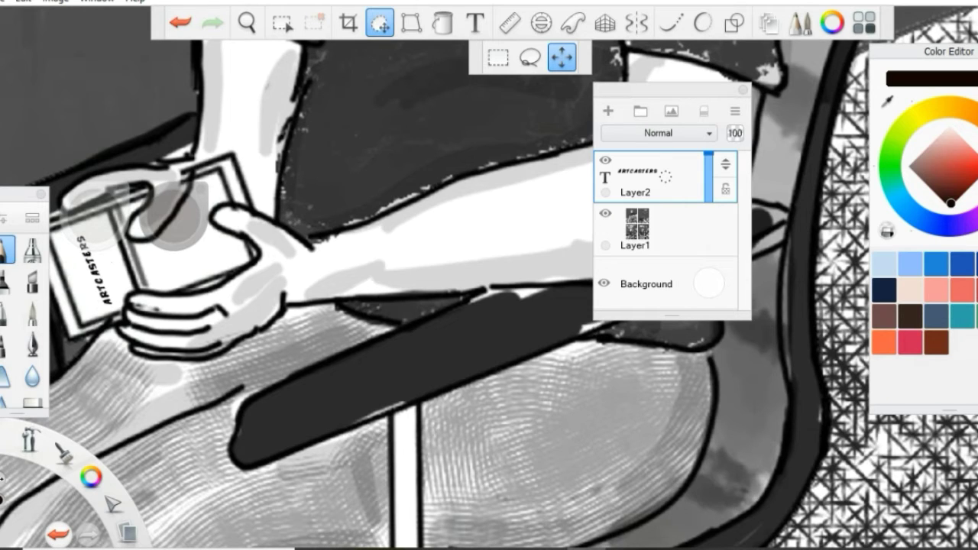
{"action": "key", "text": "Down"}
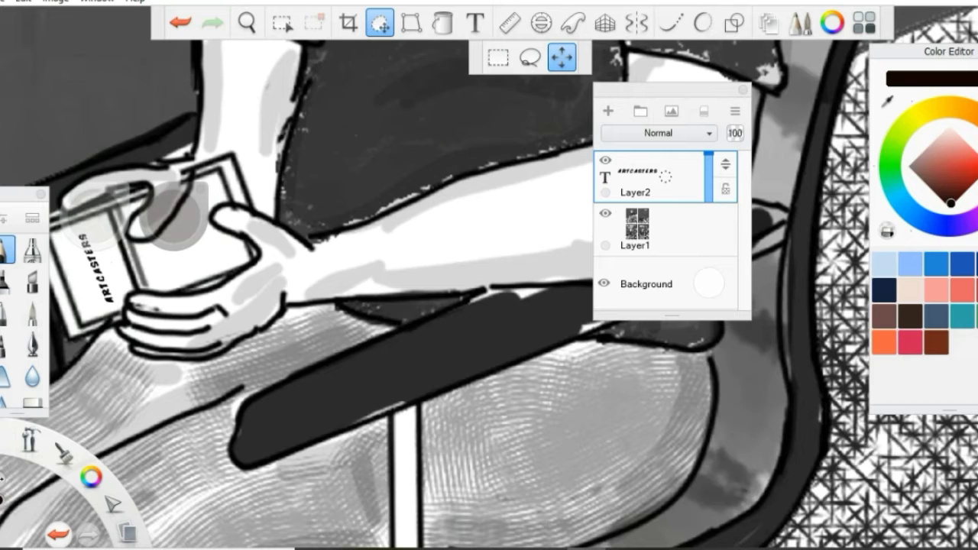
{"action": "left_click", "coordinate": [103, 286]}
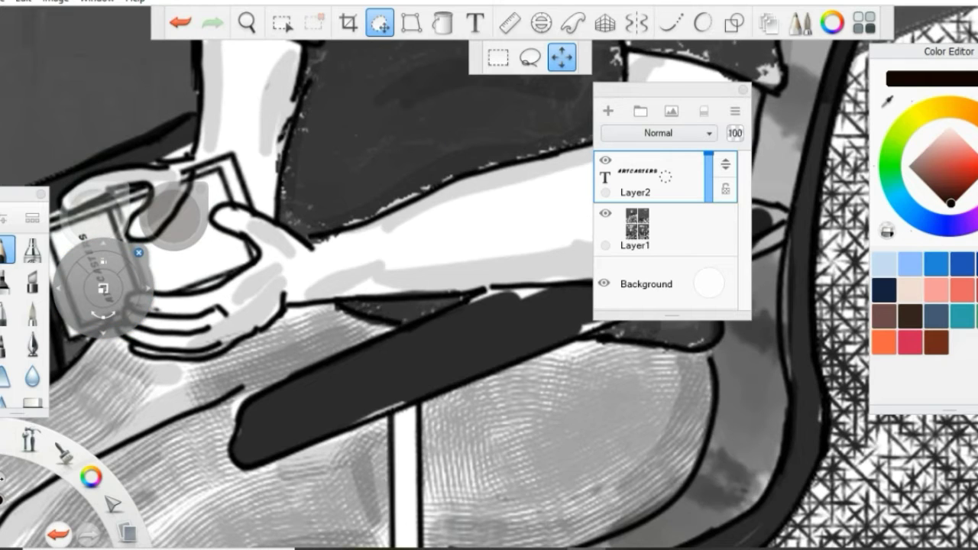
{"action": "left_click_drag", "start_coordinate": [103, 287], "coordinate": [195, 275]}
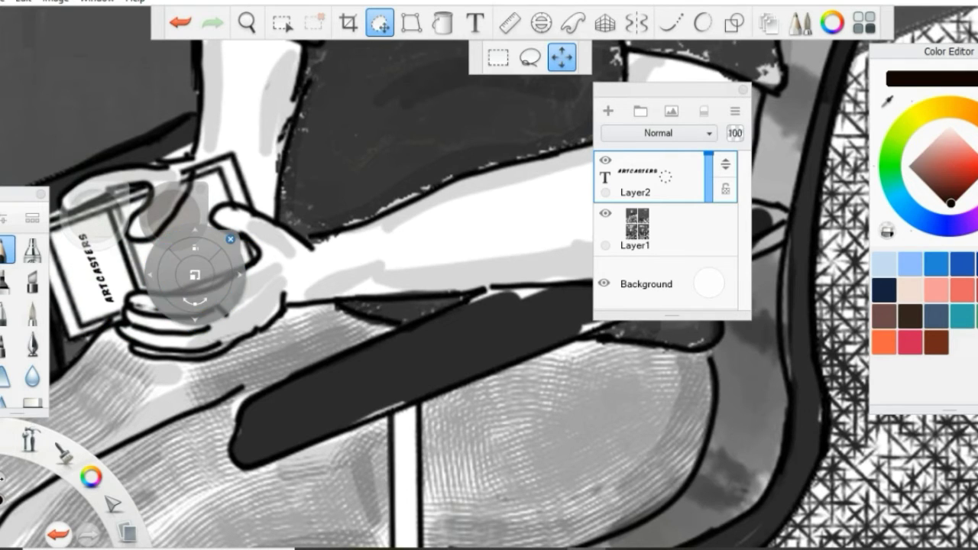
{"action": "key", "text": "Return"}
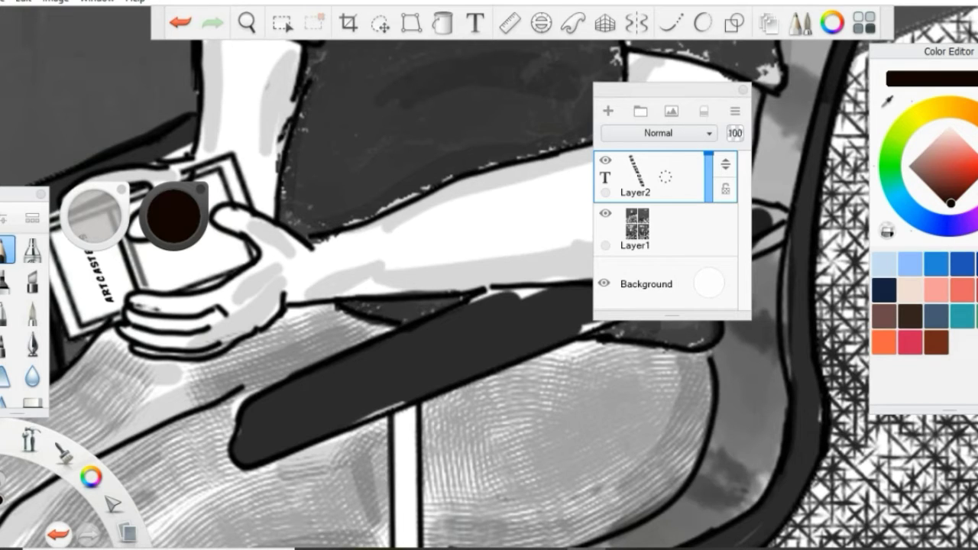
Cancel Save As and choose Add Image from the File menu instead.
{"action": "left_click", "coordinate": [6, 1]}
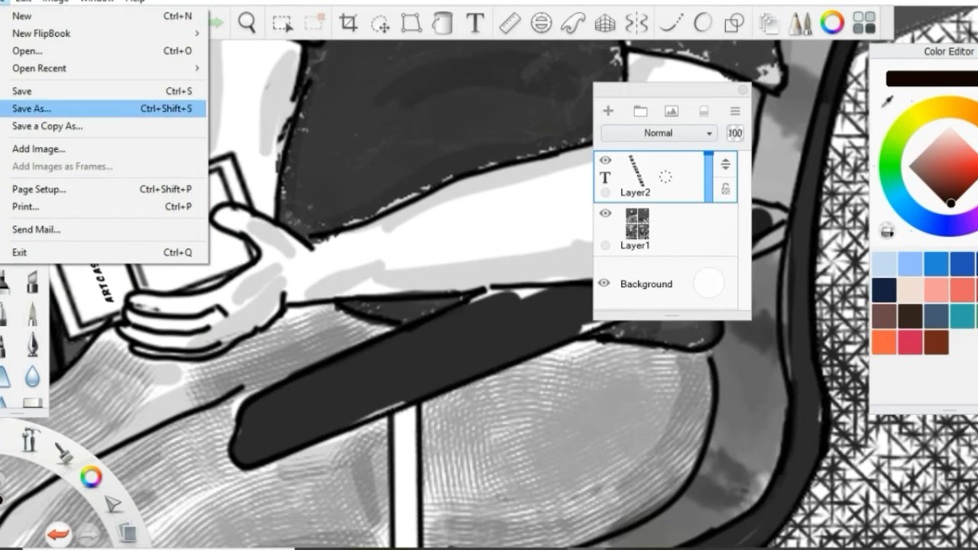
{"action": "left_click", "coordinate": [35, 109]}
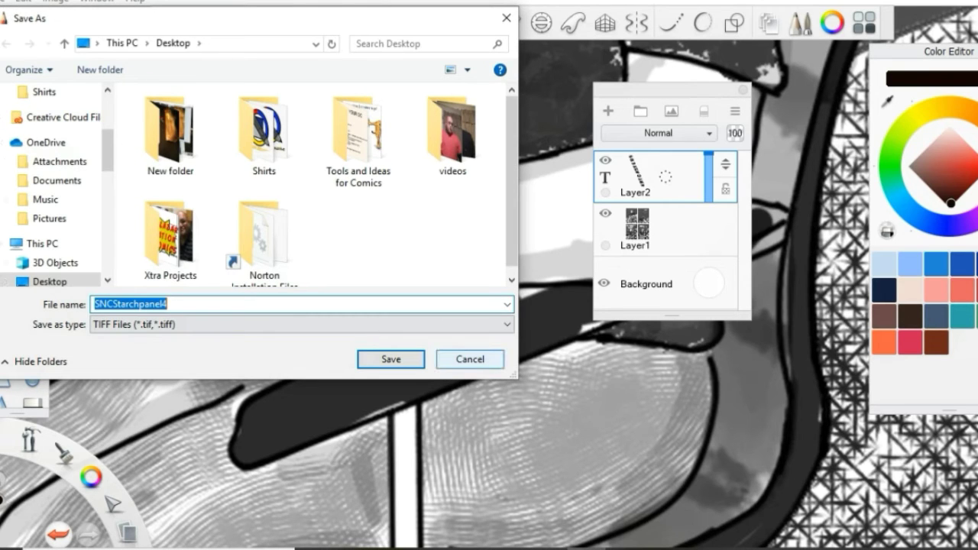
{"action": "left_click", "coordinate": [470, 359]}
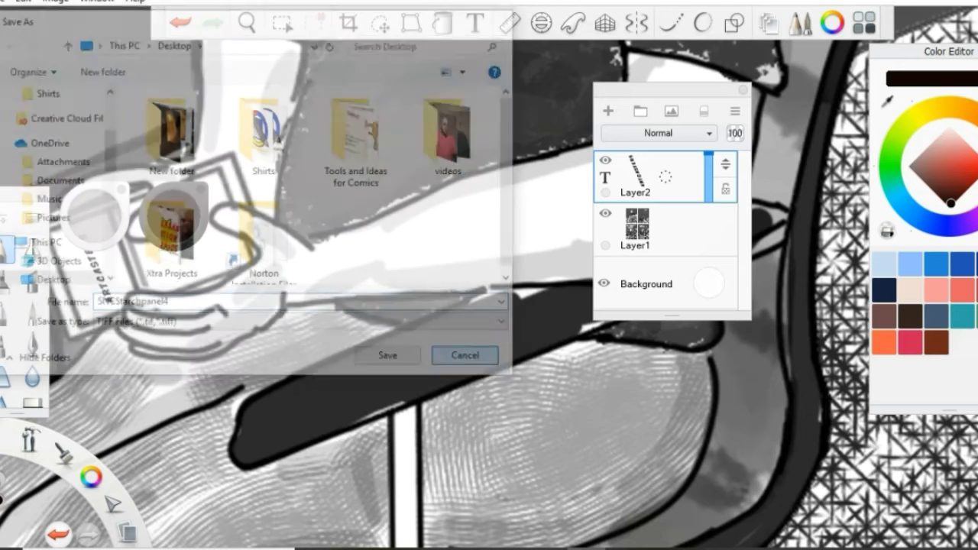
{"action": "key", "text": "alt+f"}
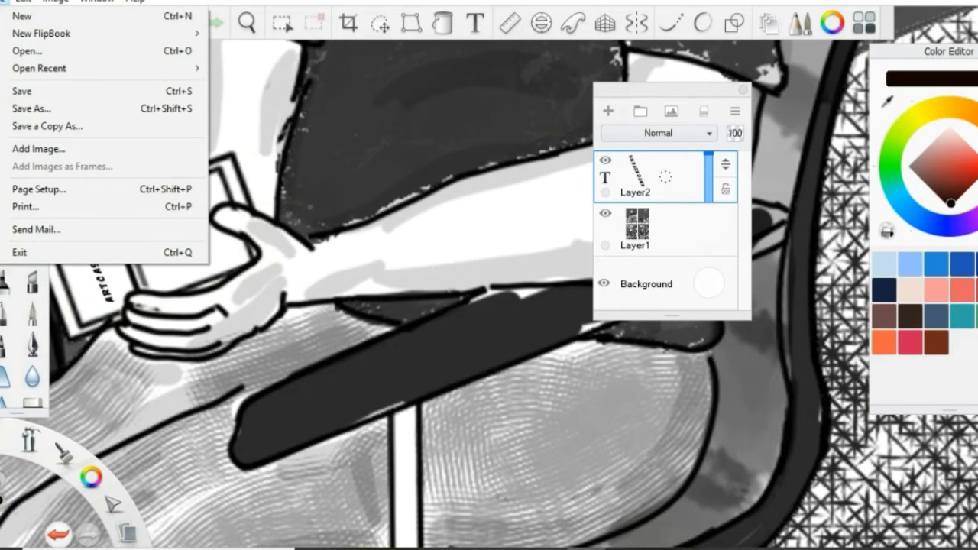
{"action": "key", "text": "Right"}
{"action": "key", "text": "Left"}
{"action": "key", "text": "Down"}
{"action": "key", "text": "Down"}
{"action": "key", "text": "Down"}
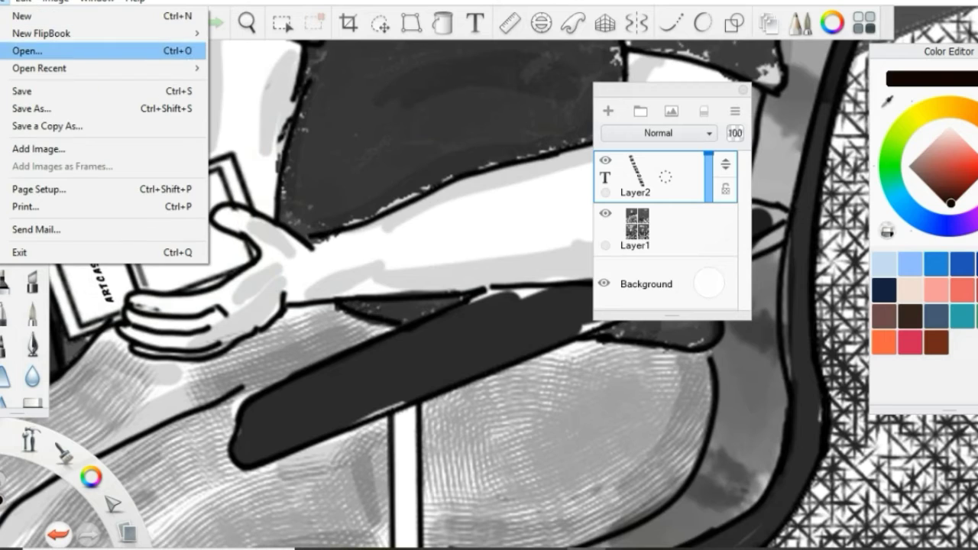
{"action": "key", "text": "Down"}
{"action": "key", "text": "Down"}
{"action": "key", "text": "Down"}
{"action": "key", "text": "Down"}
{"action": "key", "text": "Down"}
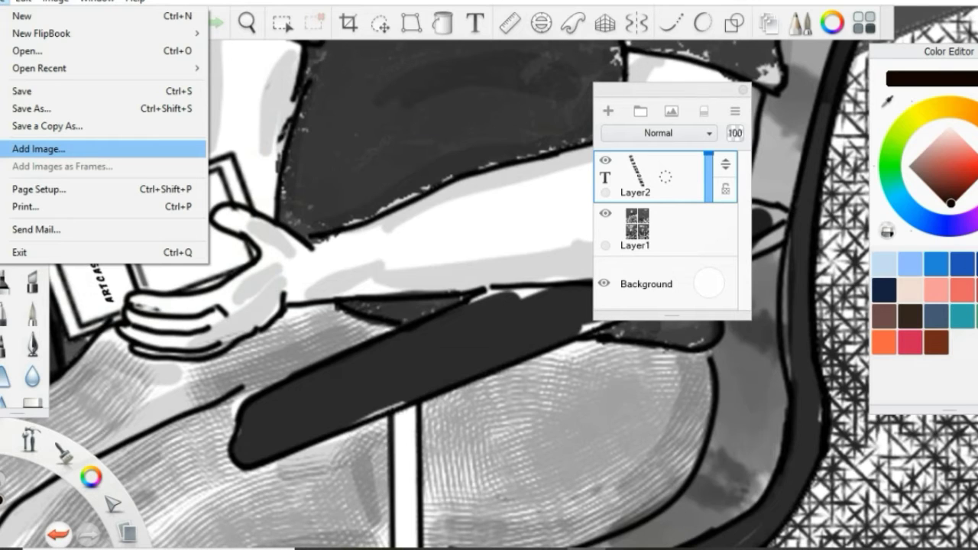
{"action": "key", "text": "Return"}
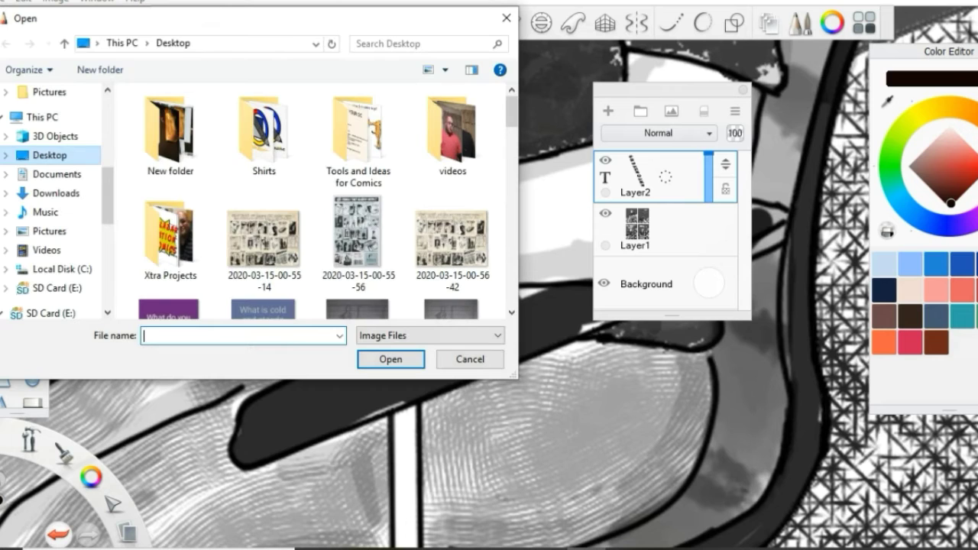
Import the PhoneComic image from the Desktop as a new top layer.
{"action": "scroll", "coordinate": [347, 103], "scroll_direction": "down", "scroll_amount": 2}
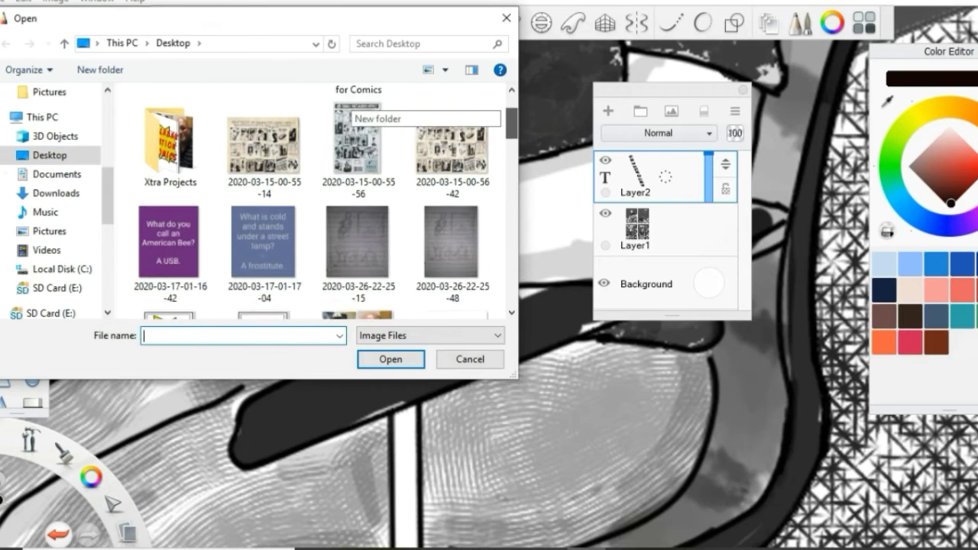
{"action": "scroll", "coordinate": [347, 103], "scroll_direction": "down", "scroll_amount": 2}
{"action": "scroll", "coordinate": [348, 107], "scroll_direction": "down", "scroll_amount": 2}
{"action": "scroll", "coordinate": [348, 107], "scroll_direction": "down", "scroll_amount": 2}
{"action": "scroll", "coordinate": [348, 107], "scroll_direction": "down", "scroll_amount": 3}
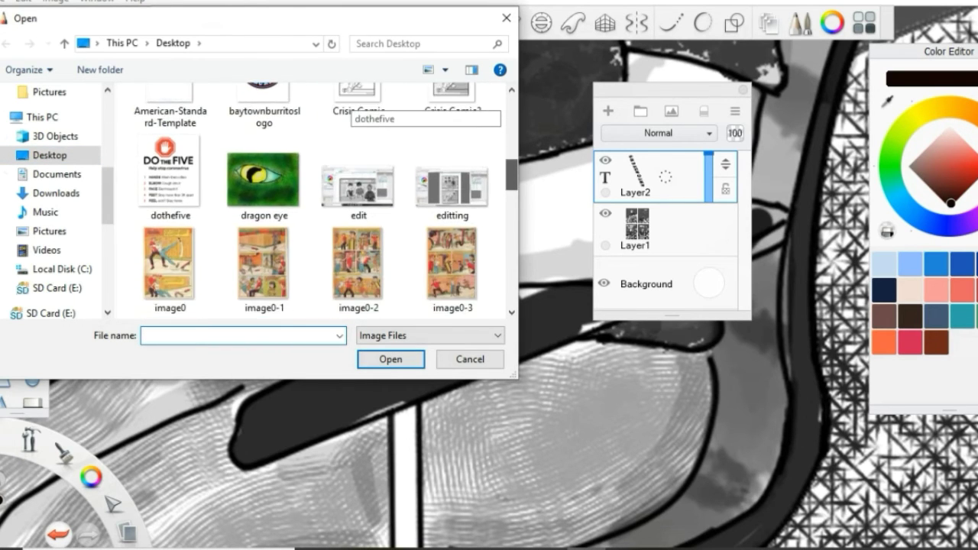
{"action": "scroll", "coordinate": [347, 107], "scroll_direction": "down", "scroll_amount": 3}
{"action": "scroll", "coordinate": [348, 107], "scroll_direction": "down", "scroll_amount": 2}
{"action": "scroll", "coordinate": [348, 107], "scroll_direction": "down", "scroll_amount": 3}
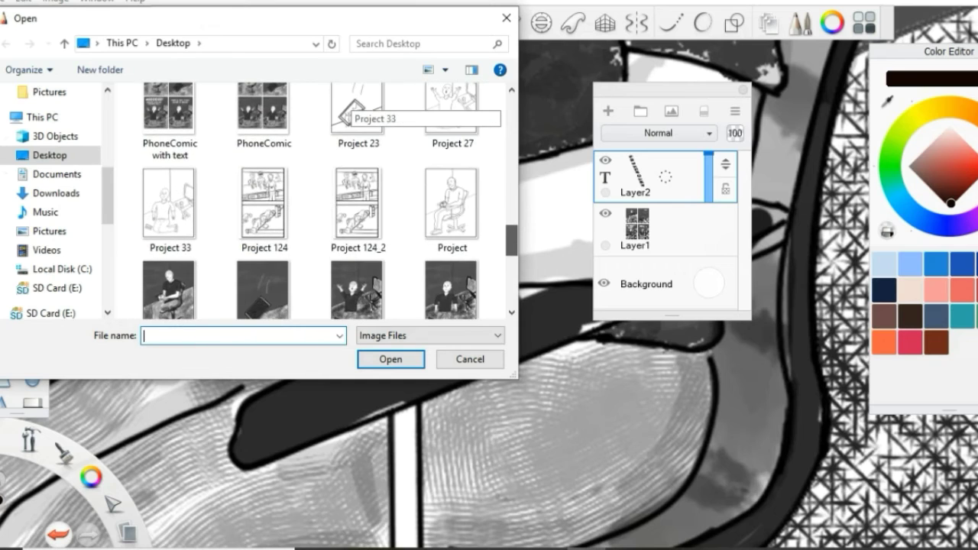
{"action": "scroll", "coordinate": [348, 107], "scroll_direction": "up", "scroll_amount": 1}
{"action": "left_click", "coordinate": [263, 191]}
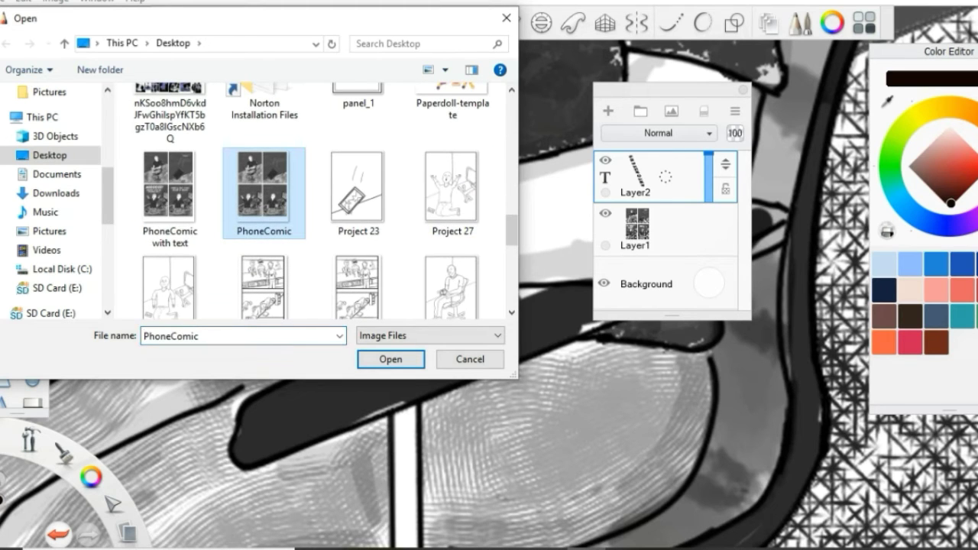
{"action": "left_click", "coordinate": [390, 359]}
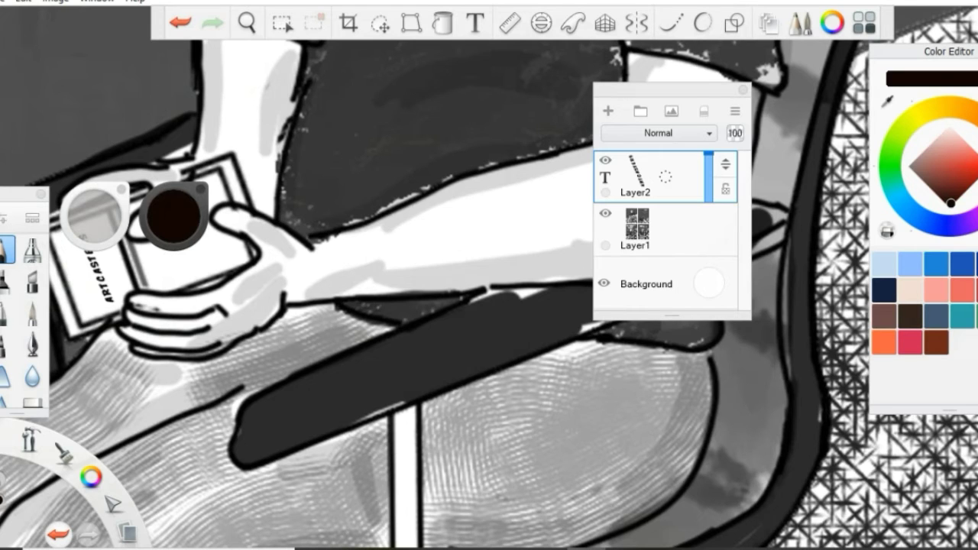
{"action": "key", "text": "v"}
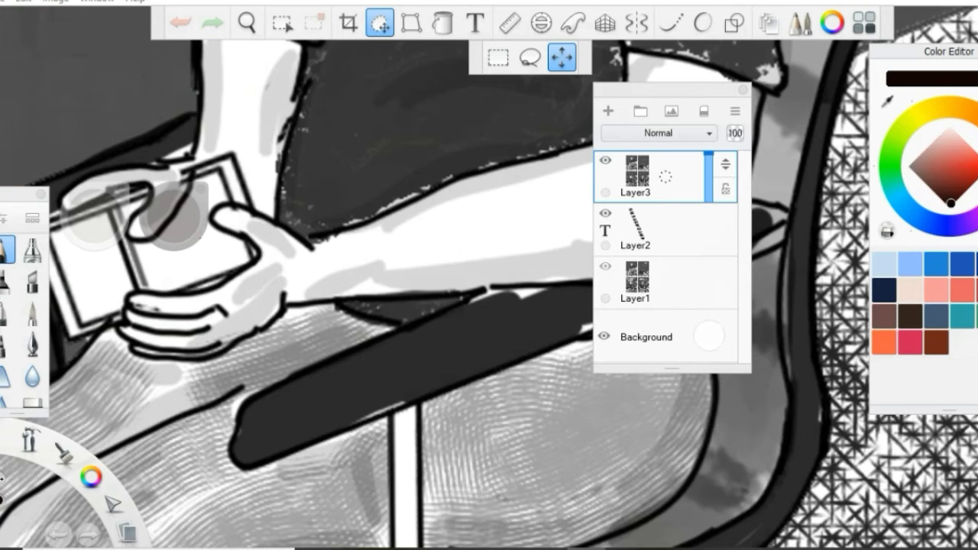
Hide Layer1, the original comic drawing, using its eye icon.
{"action": "left_click", "coordinate": [605, 266]}
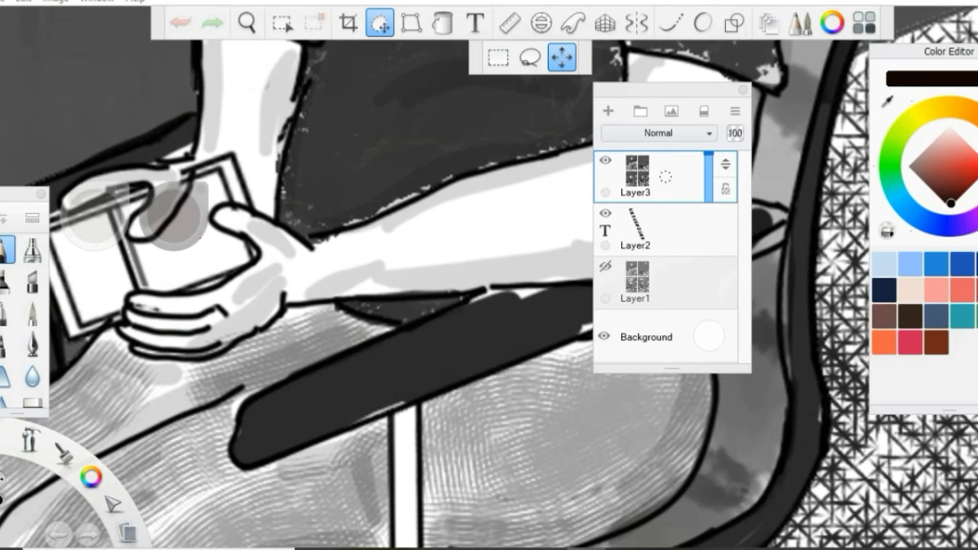
{"action": "key", "text": "Escape"}
{"action": "key", "text": "m"}
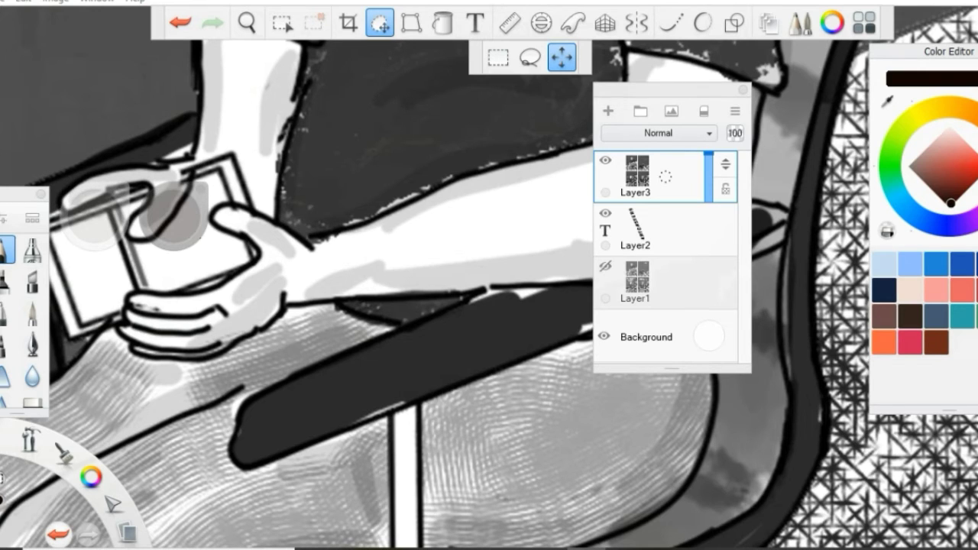
Select and deselect all, then make Layer3 the active layer again.
{"action": "key", "text": "ctrl+a"}
{"action": "key", "text": "ctrl+d"}
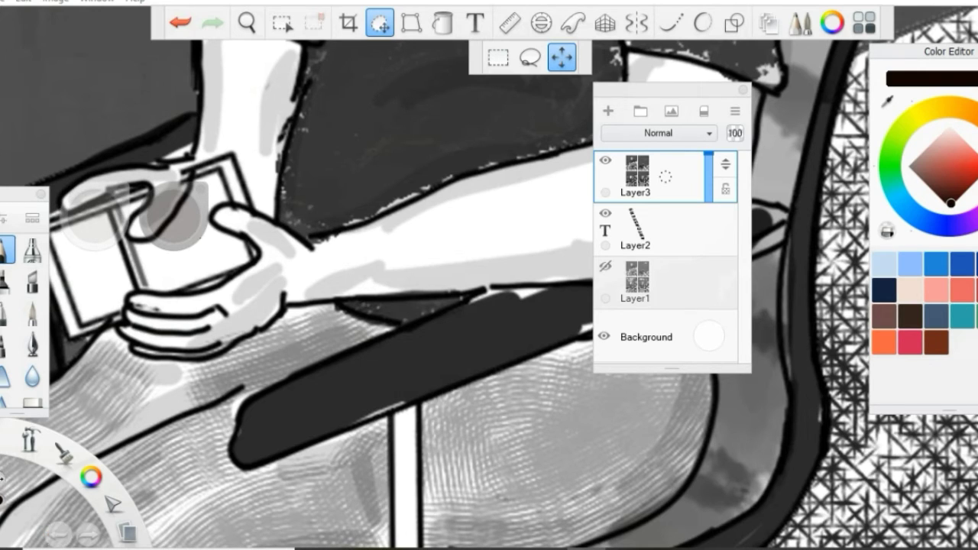
{"action": "key", "text": "ctrl+a"}
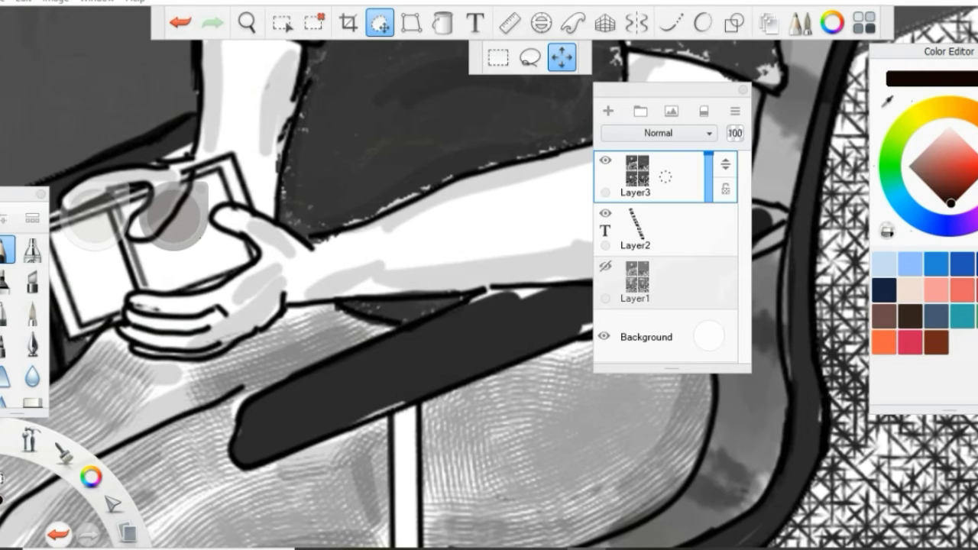
{"action": "key", "text": "ctrl+d"}
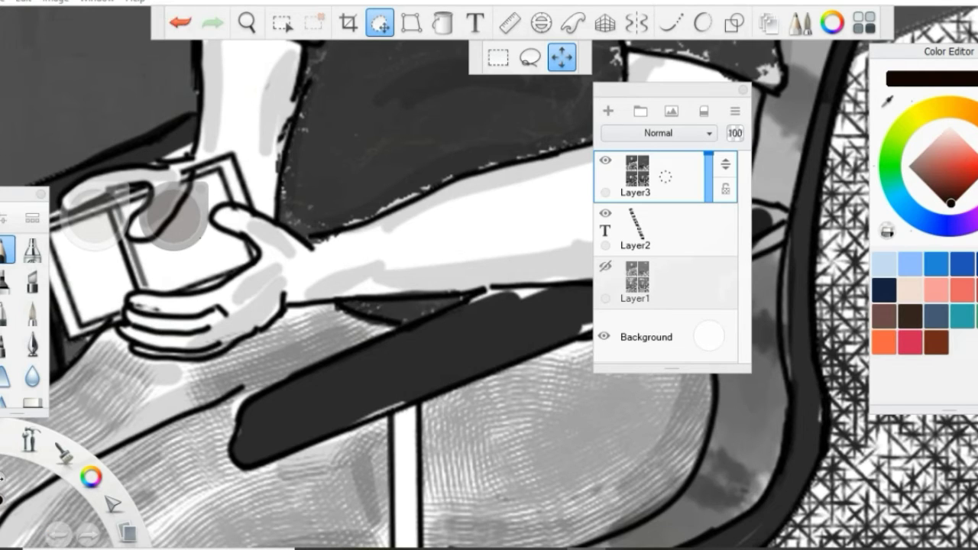
{"action": "left_click_drag", "start_coordinate": [174, 216], "coordinate": [174, 233]}
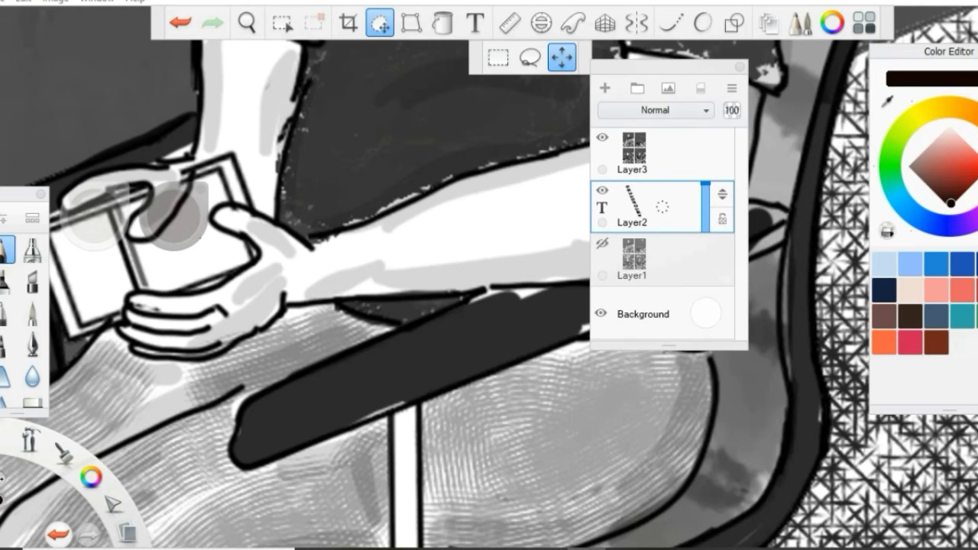
{"action": "left_click_drag", "start_coordinate": [174, 216], "coordinate": [174, 199]}
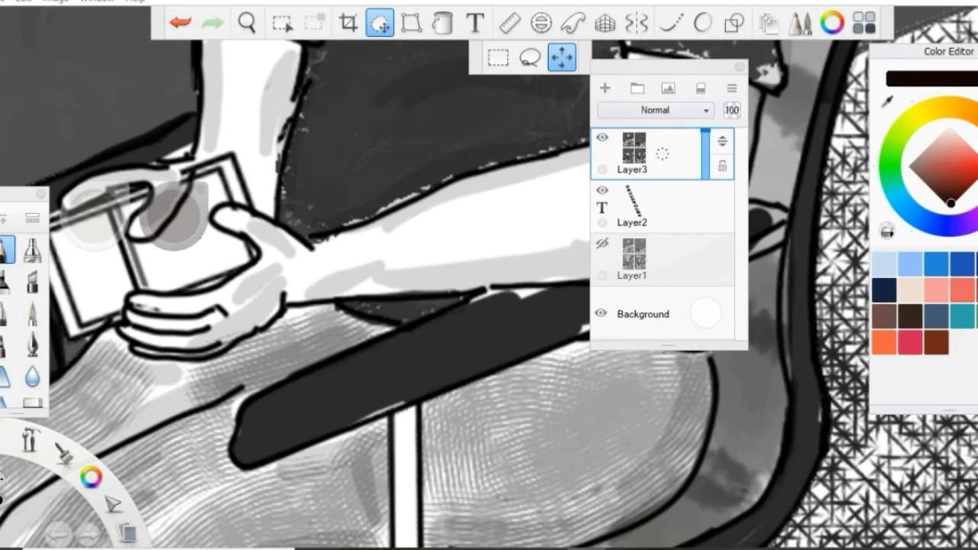
Rasterize the Layer2 ARTCASTERS text layer from its layer menu.
{"action": "left_click", "coordinate": [642, 207]}
{"action": "left_click", "coordinate": [603, 137]}
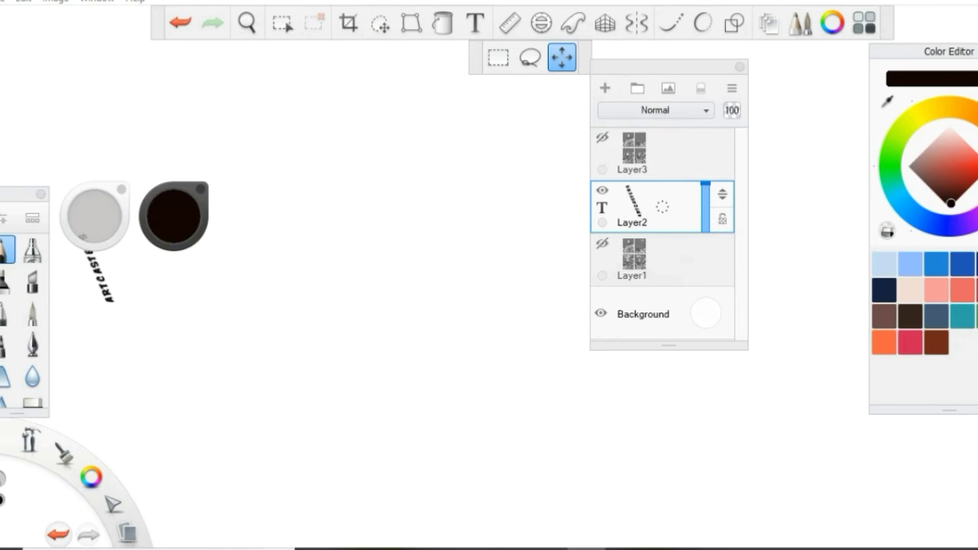
{"action": "left_click", "coordinate": [602, 137]}
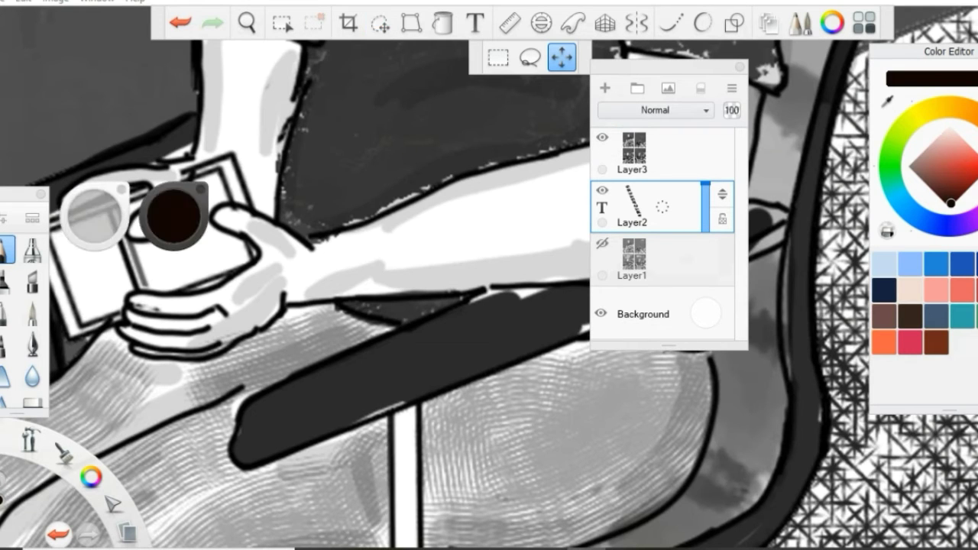
{"action": "key", "text": "ctrl+t"}
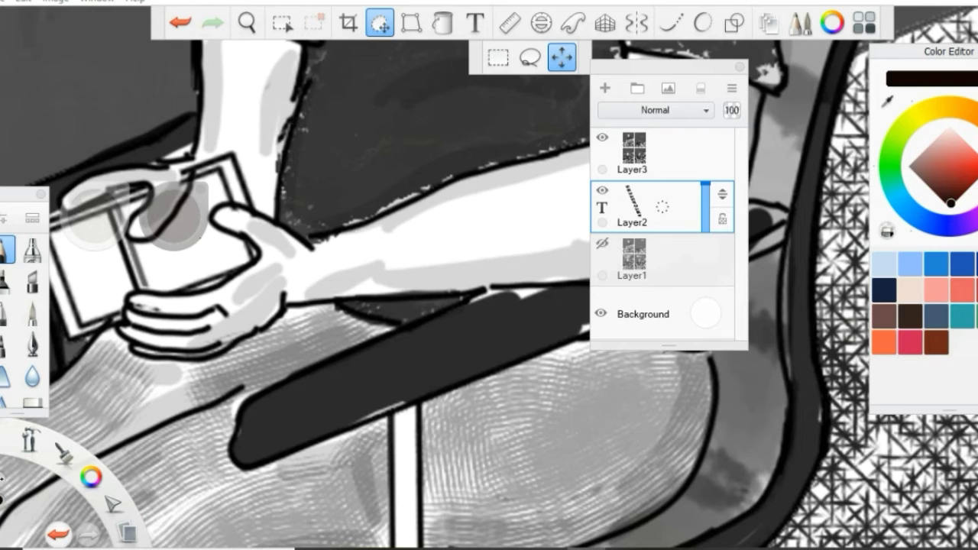
{"action": "left_click", "coordinate": [631, 197]}
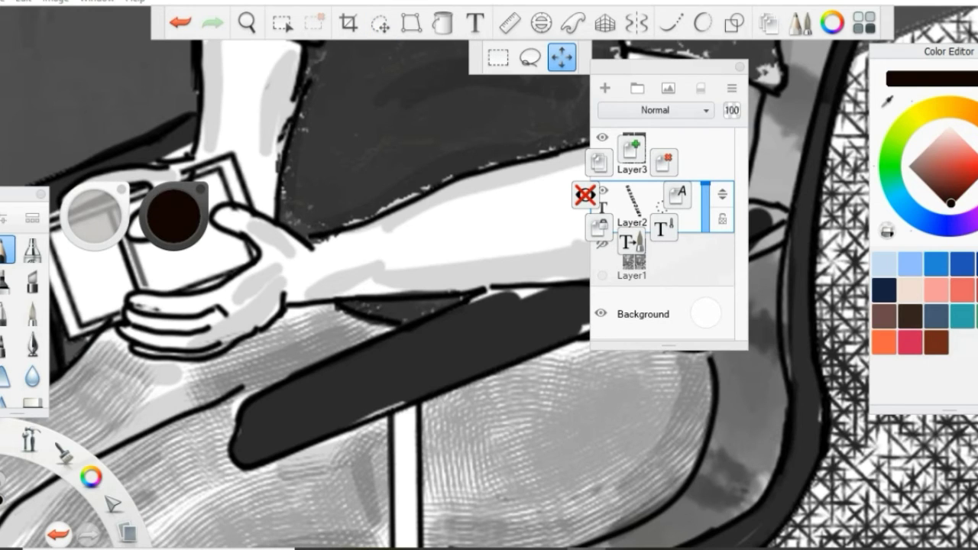
{"action": "mouse_move", "coordinate": [631, 198]}
{"action": "left_mouse_down"}
{"action": "mouse_move", "coordinate": [636, 249]}
{"action": "mouse_move", "coordinate": [676, 195]}
{"action": "mouse_move", "coordinate": [660, 207]}
{"action": "left_mouse_up"}
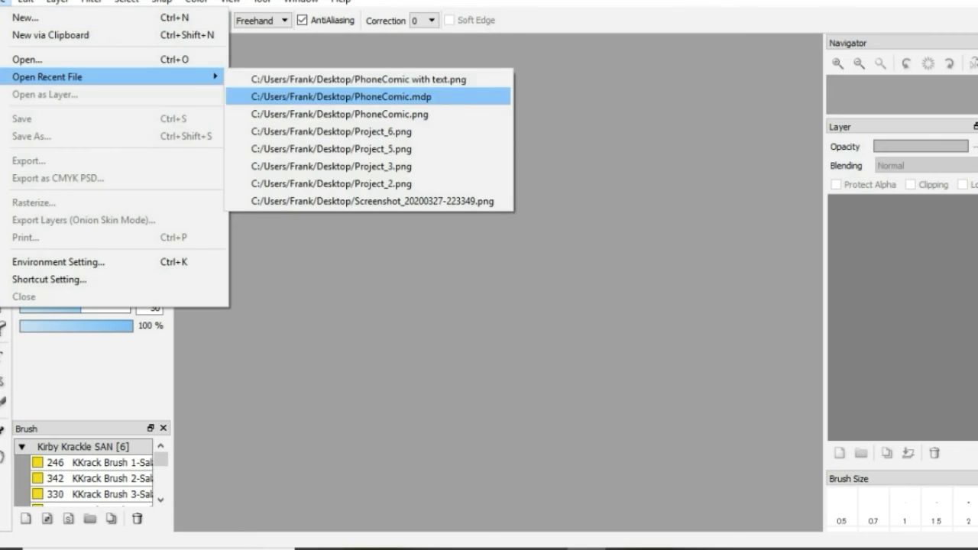
Reopen PhoneComic.mdp and move Layer13 to the top of the stack.
{"action": "left_click", "coordinate": [349, 94]}
{"action": "left_click", "coordinate": [839, 454]}
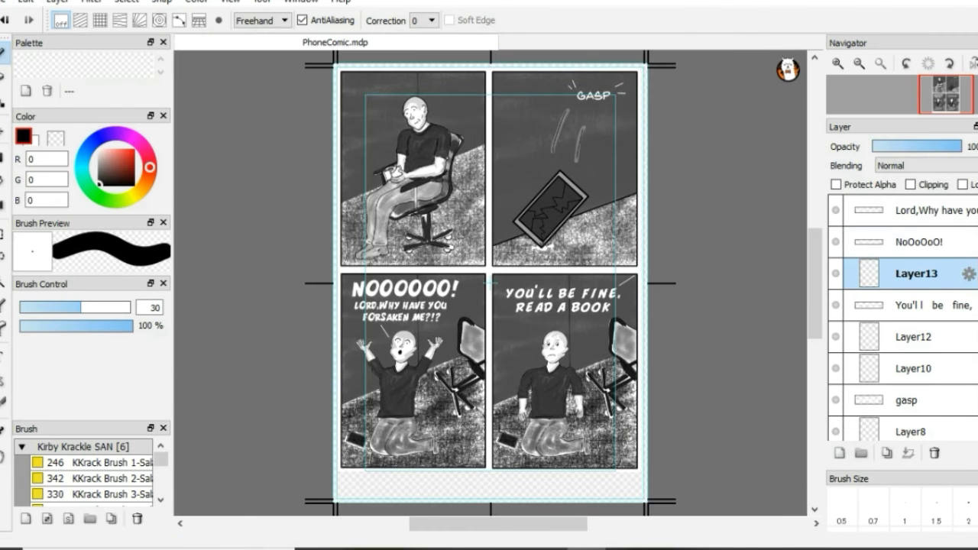
{"action": "left_click_drag", "start_coordinate": [910, 273], "coordinate": [909, 203]}
Add the Brokenphonecomic image from the Desktop as a new layer.
{"action": "left_click", "coordinate": [7, 1]}
{"action": "left_click", "coordinate": [30, 57]}
{"action": "scroll", "coordinate": [325, 92], "scroll_direction": "down", "scroll_amount": 3}
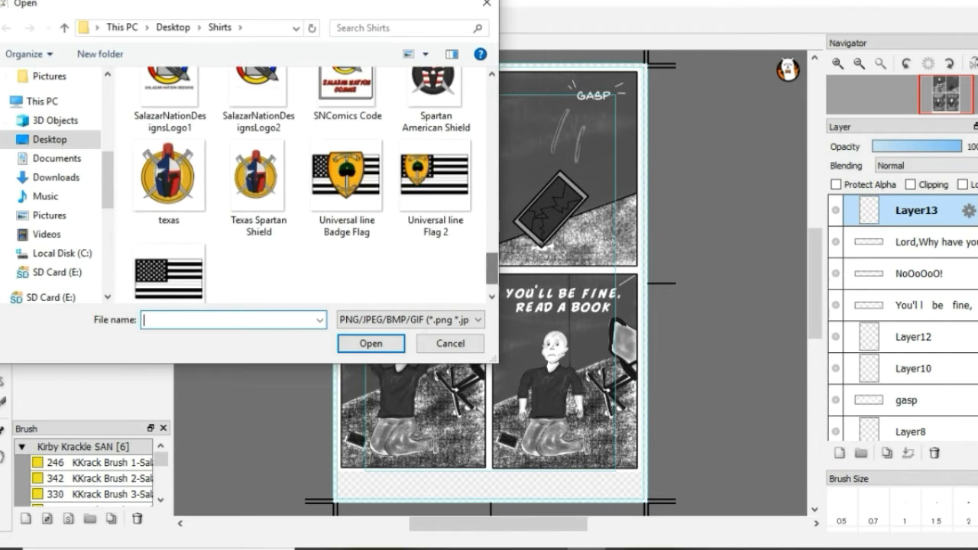
{"action": "key", "text": "BackSpace"}
{"action": "scroll", "coordinate": [325, 92], "scroll_direction": "down", "scroll_amount": 5}
{"action": "scroll", "coordinate": [329, 107], "scroll_direction": "up", "scroll_amount": 3}
{"action": "left_click", "coordinate": [408, 169]}
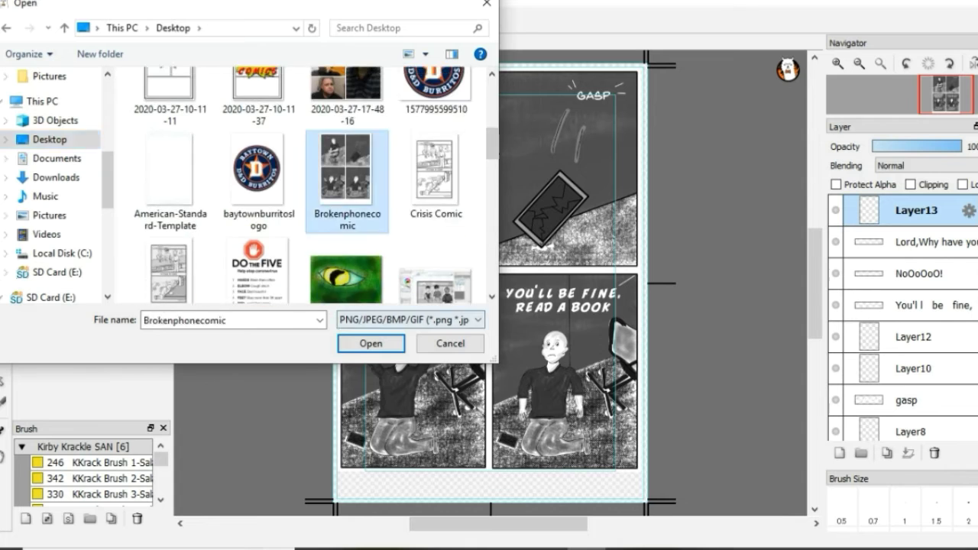
{"action": "left_click", "coordinate": [370, 343]}
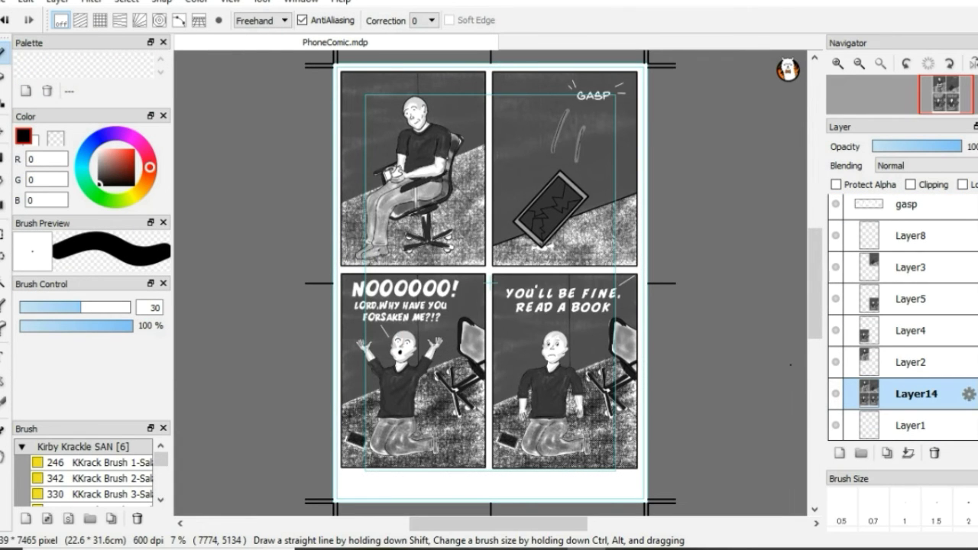
{"action": "scroll", "coordinate": [489, 281], "scroll_direction": "up", "scroll_amount": 1}
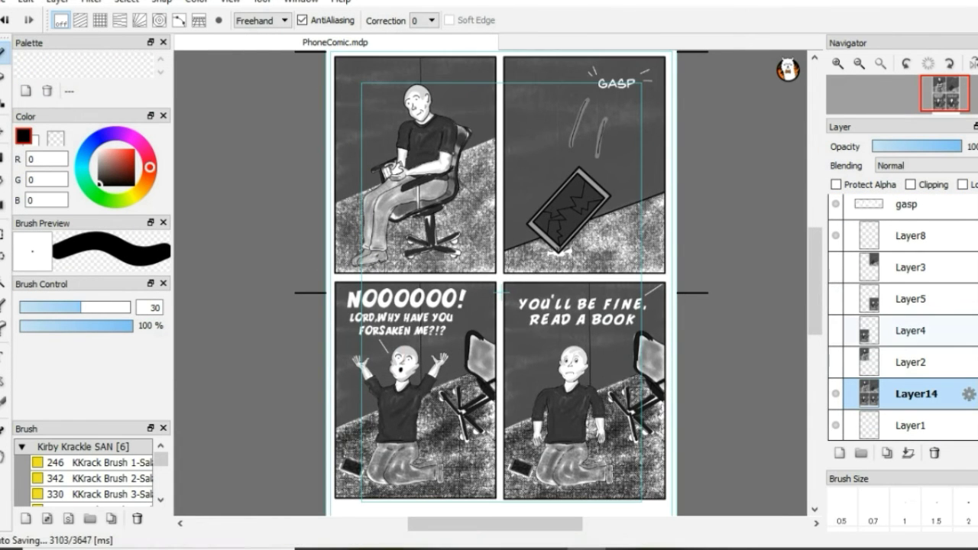
{"action": "scroll", "coordinate": [500, 279], "scroll_direction": "down", "scroll_amount": 2}
{"action": "scroll", "coordinate": [501, 279], "scroll_direction": "down", "scroll_amount": 2}
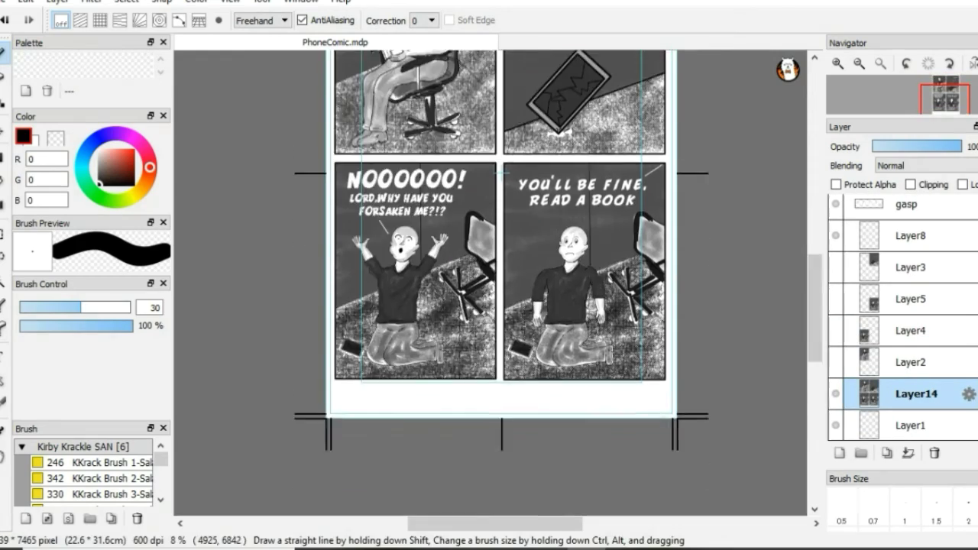
{"action": "scroll", "coordinate": [535, 382], "scroll_direction": "up", "scroll_amount": 5}
Start a centred Bullpen Banter text block on the last panel in Layer13.
{"action": "left_click", "coordinate": [910, 209]}
{"action": "left_click", "coordinate": [4, 355]}
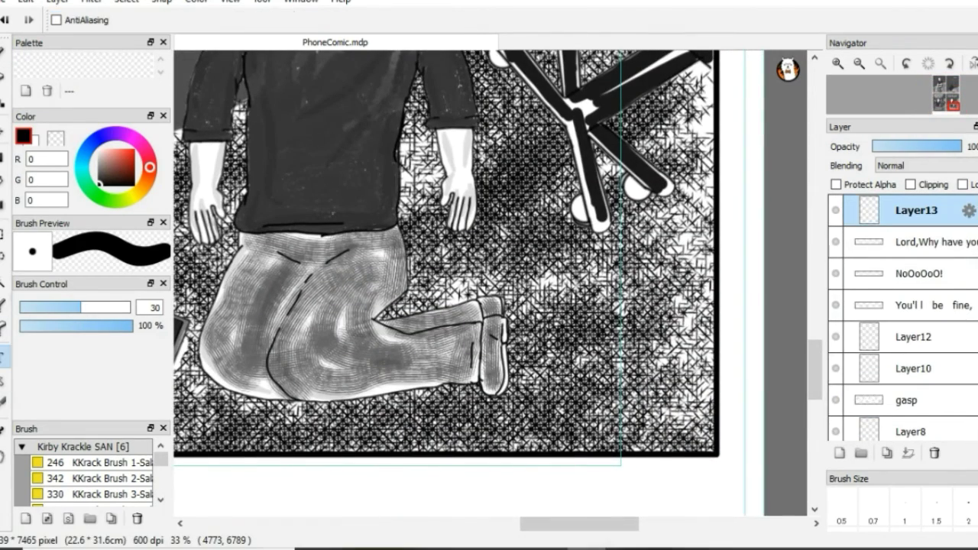
{"action": "left_click", "coordinate": [428, 298]}
{"action": "left_click", "coordinate": [422, 279]}
{"action": "left_click", "coordinate": [407, 302]}
{"action": "left_click", "coordinate": [569, 217]}
{"action": "scroll", "coordinate": [569, 344], "scroll_direction": "down", "scroll_amount": 5}
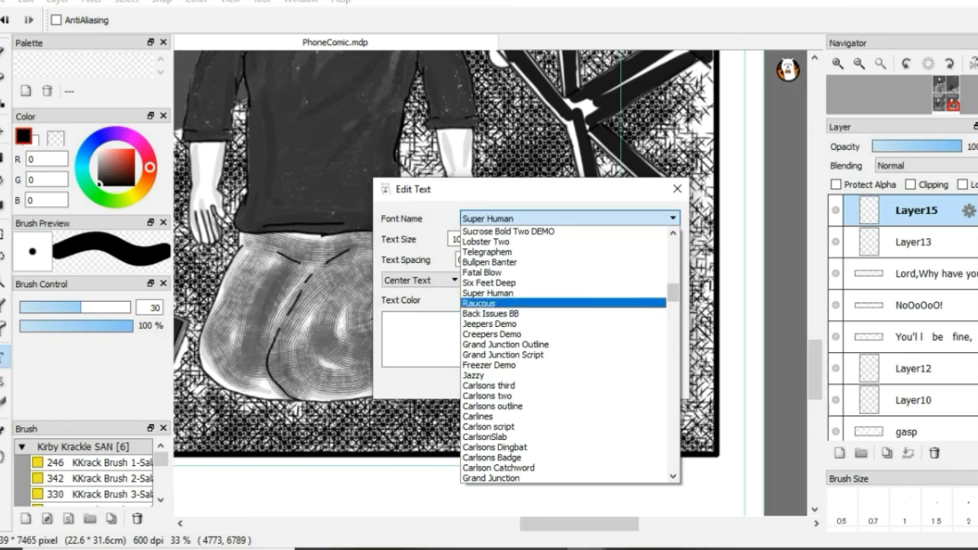
{"action": "left_click", "coordinate": [497, 265]}
Enter 'Frank Salazar' and 'Salazar Nation Comics' on two lines with line spacing -4.
{"action": "left_click", "coordinate": [489, 337]}
{"action": "type", "text": "Frank Salazar"}
{"action": "key", "text": "Return"}
{"action": "type", "text": "Salazar Na"}
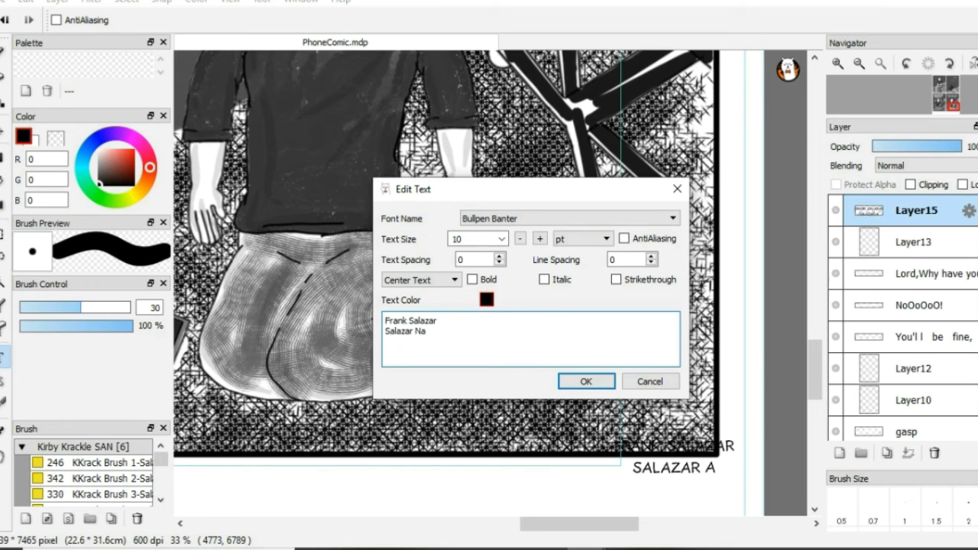
{"action": "type", "text": "tion Comics"}
{"action": "key", "text": "Home"}
{"action": "key", "text": "Return"}
{"action": "left_click", "coordinate": [499, 256]}
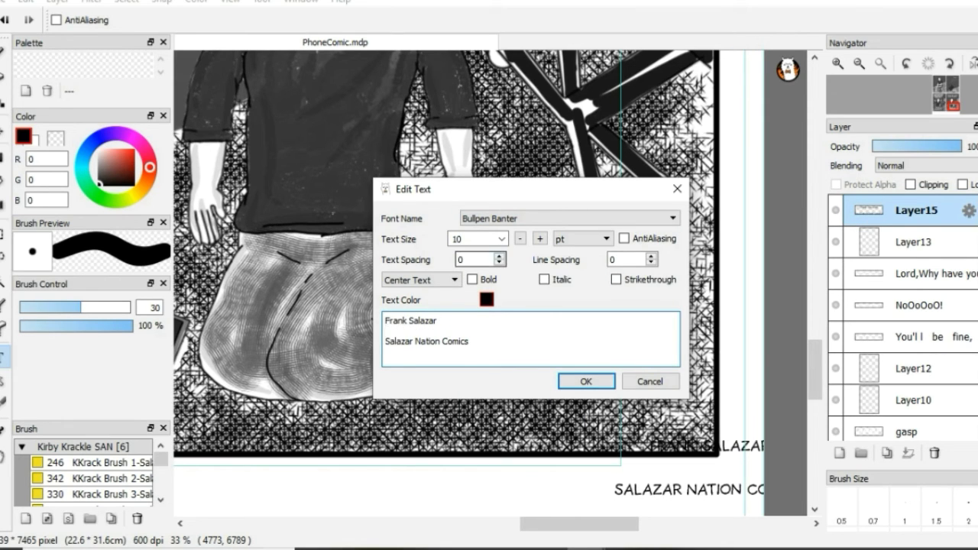
{"action": "key", "text": "Down"}
{"action": "key", "text": "Down"}
{"action": "key", "text": "Tab"}
{"action": "key", "text": "Down"}
{"action": "key", "text": "Down"}
{"action": "key", "text": "Down"}
{"action": "key", "text": "Down"}
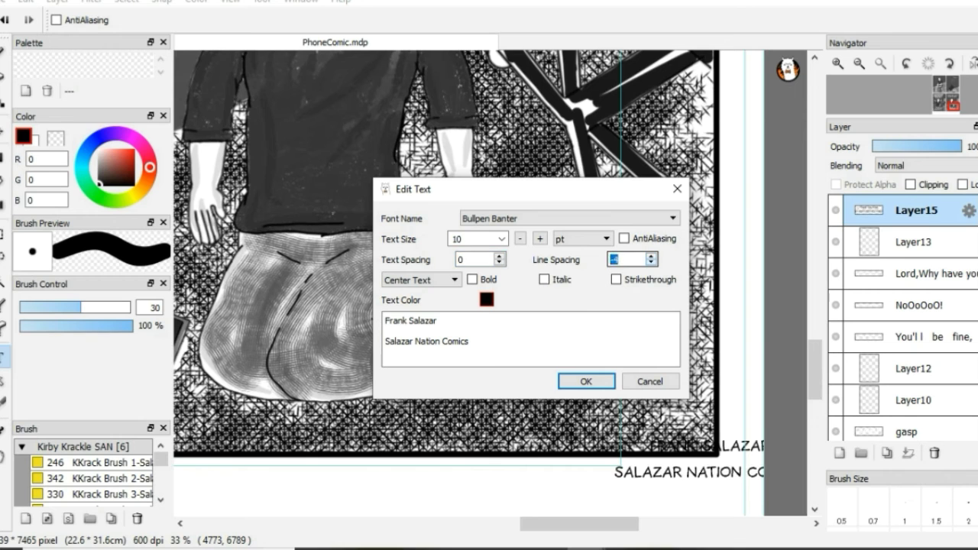
{"action": "key", "text": "Down"}
{"action": "key", "text": "Return"}
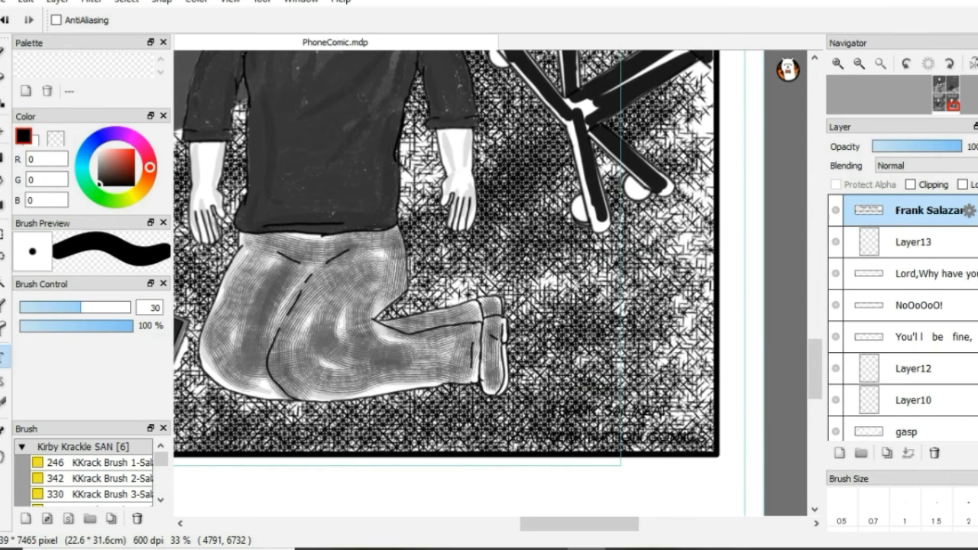
Make the credit text white and bold, then apply the final text.
{"action": "left_click", "coordinate": [596, 432]}
{"action": "left_click", "coordinate": [486, 299]}
{"action": "left_click", "coordinate": [628, 401]}
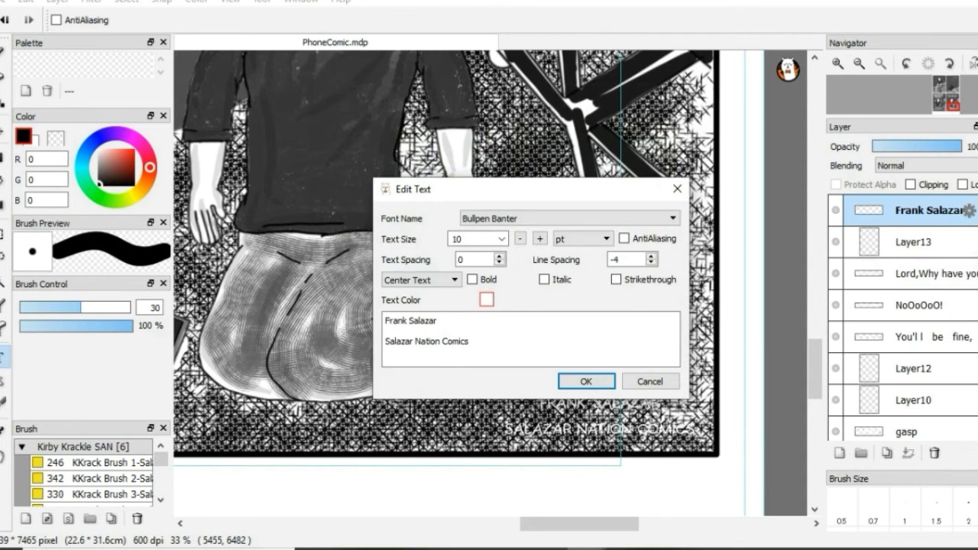
{"action": "left_click", "coordinate": [461, 279]}
{"action": "left_click", "coordinate": [501, 240]}
{"action": "key", "text": "Return"}
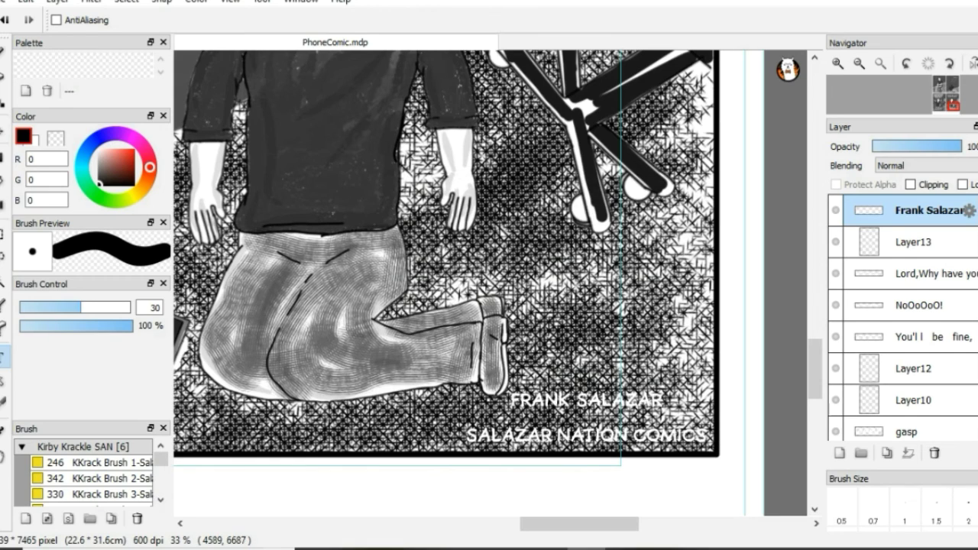
{"action": "left_click", "coordinate": [584, 422]}
{"action": "key", "text": "Return"}
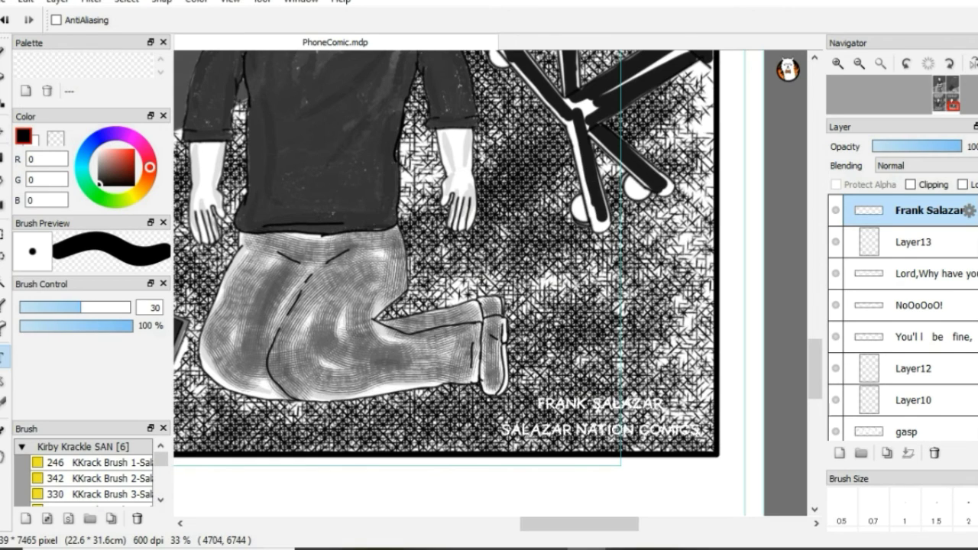
{"action": "scroll", "coordinate": [448, 283], "scroll_direction": "up", "scroll_amount": 5}
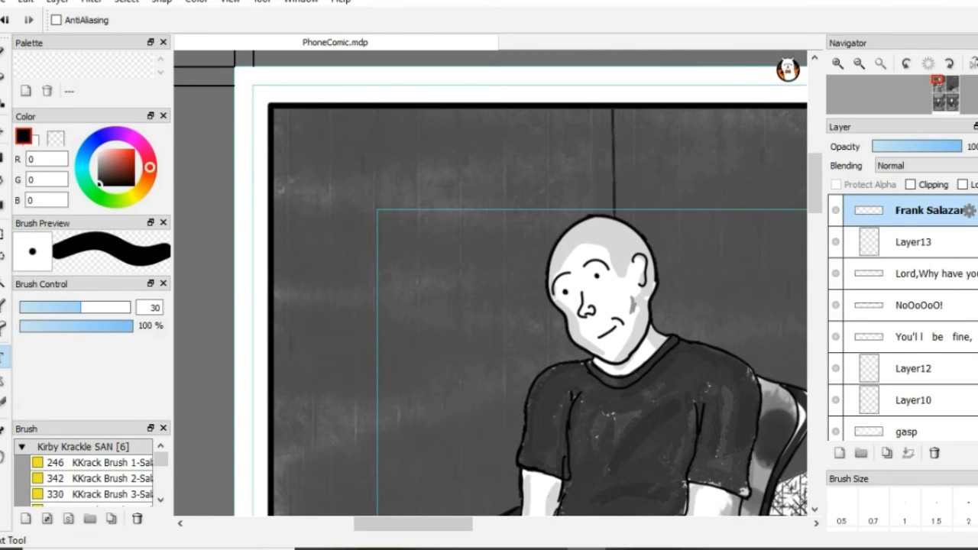
Type the title 'Rome Vs. Church: Is God trying to get your attention?' atop panel one.
{"action": "left_click", "coordinate": [301, 132]}
{"action": "type", "text": "When"}
{"action": "key", "text": "BackSpace"}
{"action": "key", "text": "BackSpace"}
{"action": "key", "text": "BackSpace"}
{"action": "type", "text": "Rome Vs. Churc"}
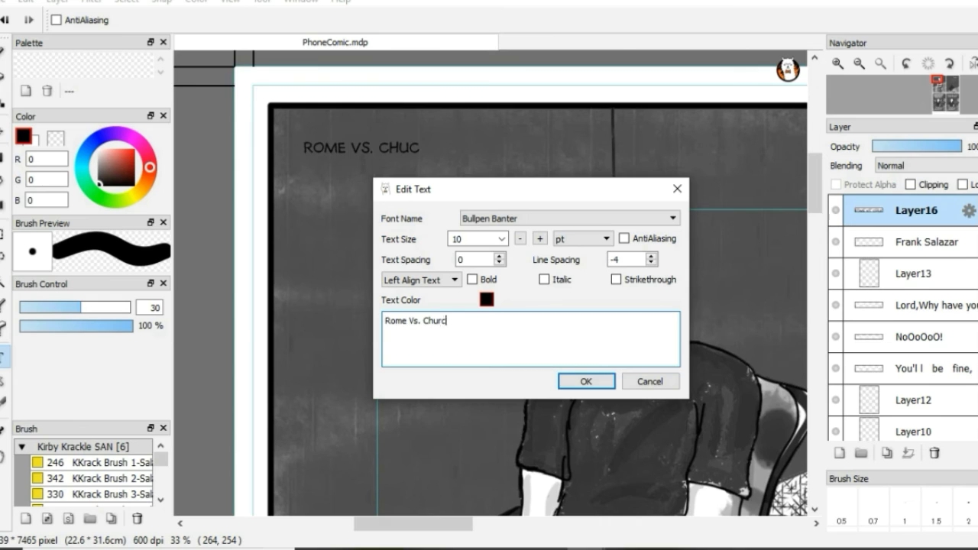
{"action": "type", "text": "h: "}
{"action": "type", "text": "Is God getting your atten"}
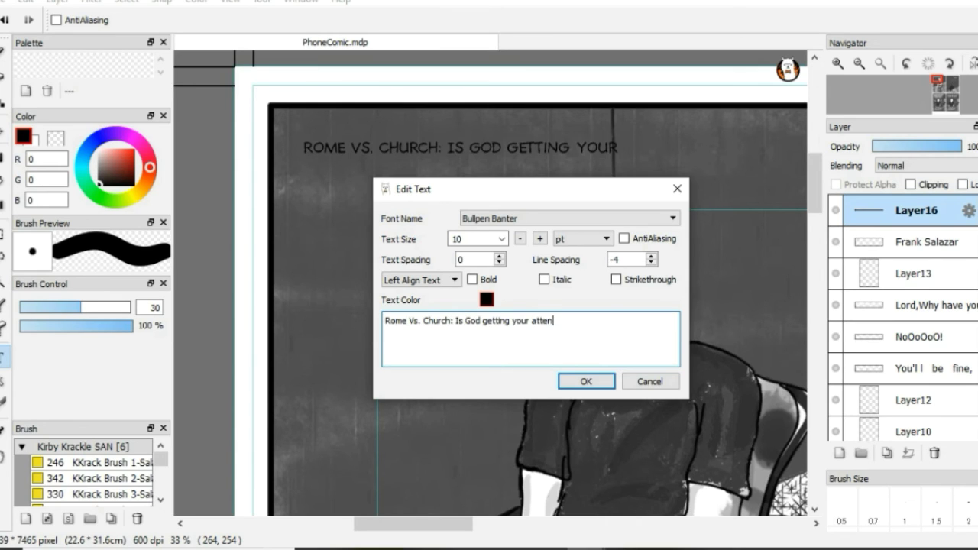
{"action": "type", "text": "tion"}
{"action": "key", "text": "ctrl+Left"}
{"action": "key", "text": "ctrl+Left"}
{"action": "key", "text": "ctrl+Left"}
{"action": "type", "text": "trying to"}
{"action": "key", "text": "Right"}
{"action": "key", "text": "Right"}
{"action": "key", "text": "Right"}
{"action": "key", "text": "shift+Right"}
{"action": "key", "text": "shift+Right"}
{"action": "key", "text": "shift+Right"}
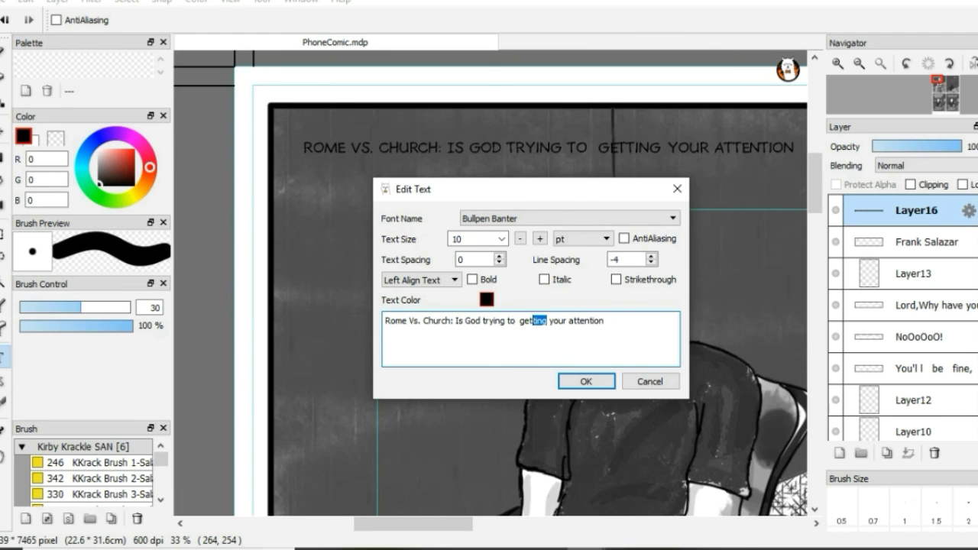
{"action": "key", "text": "Delete"}
{"action": "key", "text": "Return"}
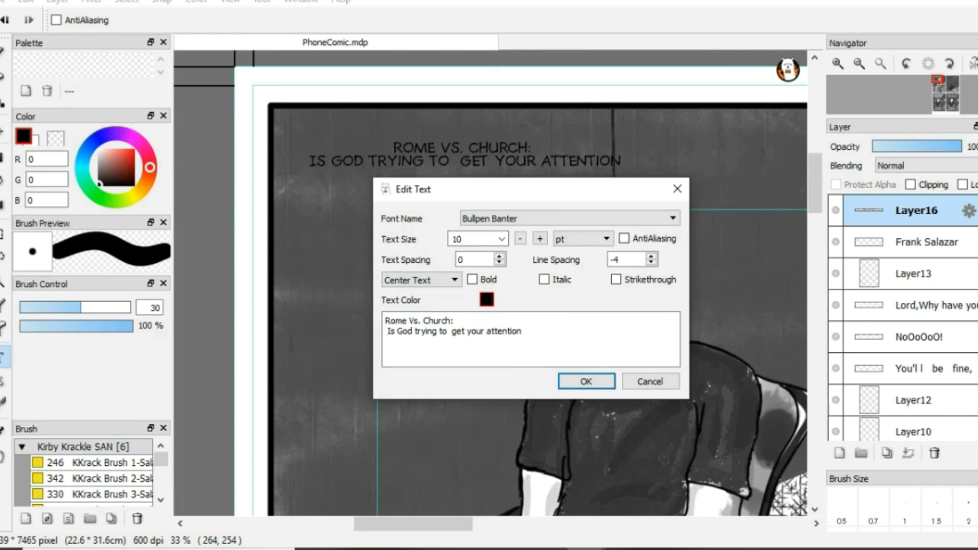
{"action": "type", "text": "?"}
Enlarge the title text to size 18 and apply it.
{"action": "left_click", "coordinate": [502, 238]}
{"action": "left_click", "coordinate": [478, 323]}
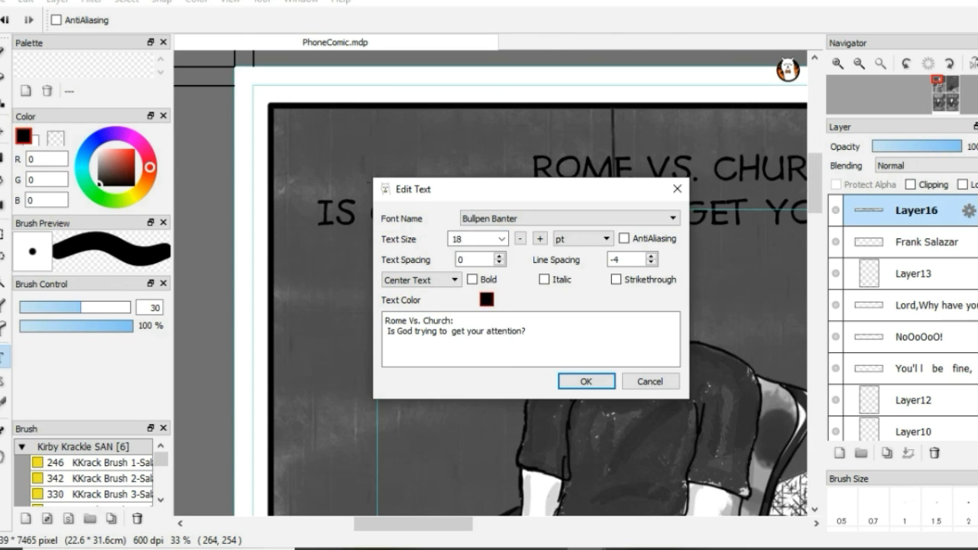
{"action": "scroll", "coordinate": [477, 238], "scroll_direction": "down", "scroll_amount": 2}
{"action": "type", "text": "14"}
{"action": "left_click", "coordinate": [586, 380]}
Break the title's question line after 'Is God trying'.
{"action": "double_click", "coordinate": [588, 151]}
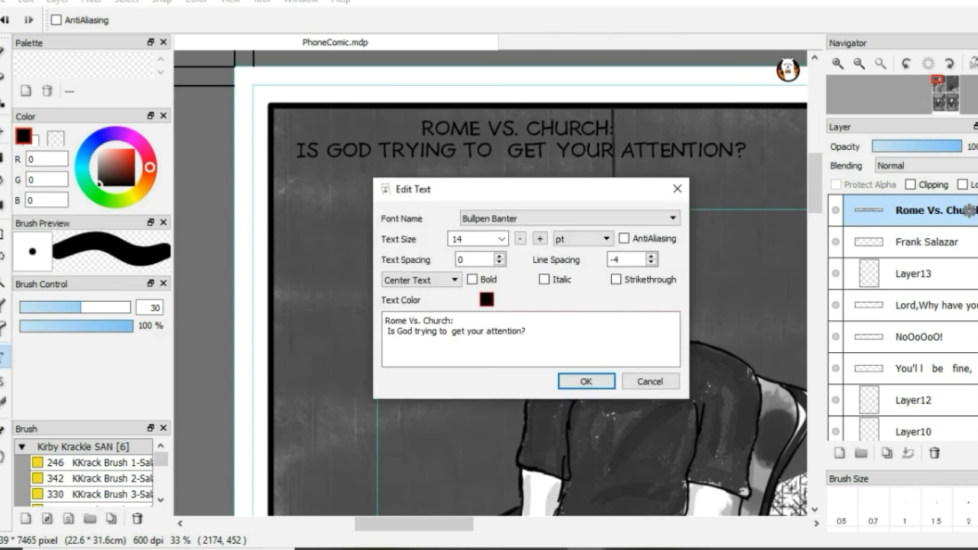
{"action": "left_click", "coordinate": [440, 331]}
{"action": "key", "text": "Return"}
{"action": "left_click", "coordinate": [586, 381]}
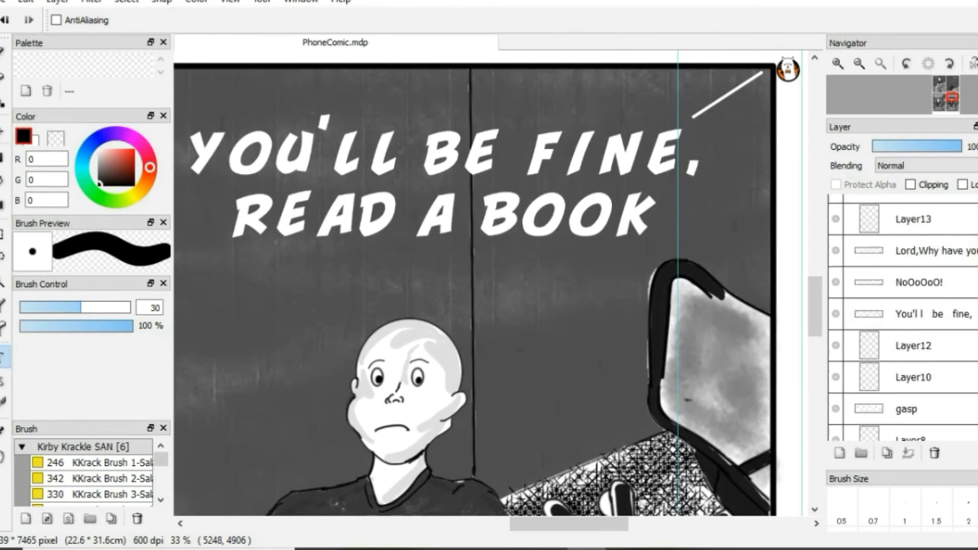
{"action": "scroll", "coordinate": [901, 317], "scroll_direction": "down", "scroll_amount": 5}
Save the comic as a PNG named 'RomeVsChurchReadaBook'.
{"action": "key", "text": "alt+f"}
{"action": "key", "text": "e"}
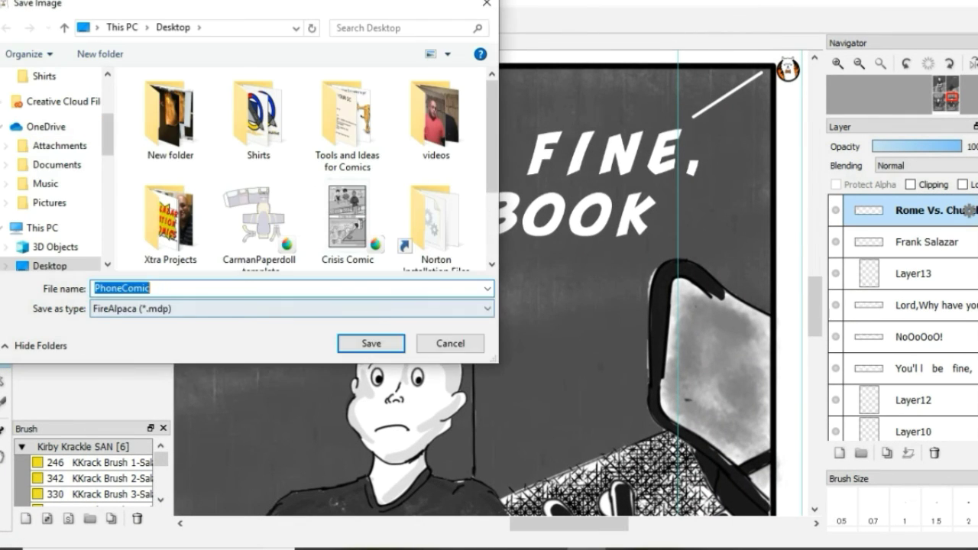
{"action": "key", "text": "BackSpace"}
{"action": "type", "text": "RomeVsChurch"}
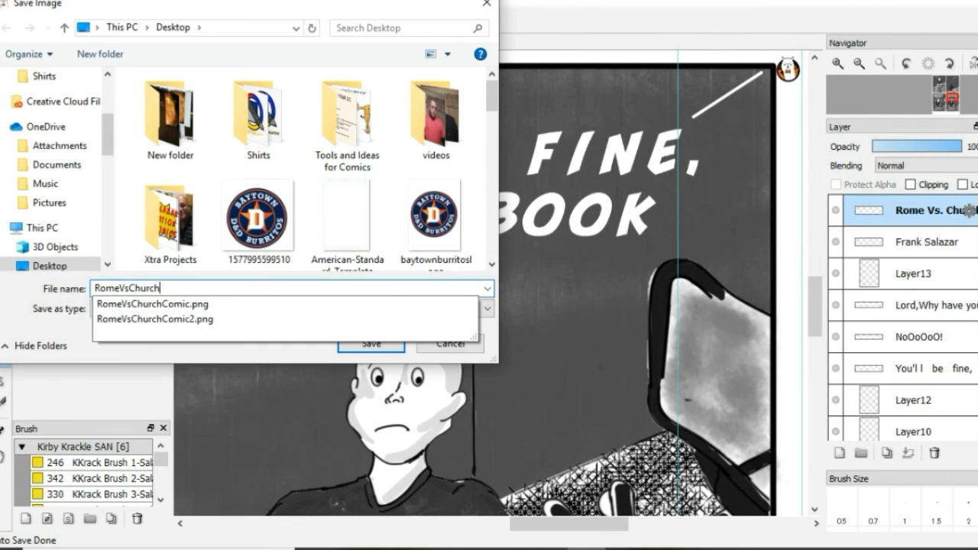
{"action": "type", "text": "Read"}
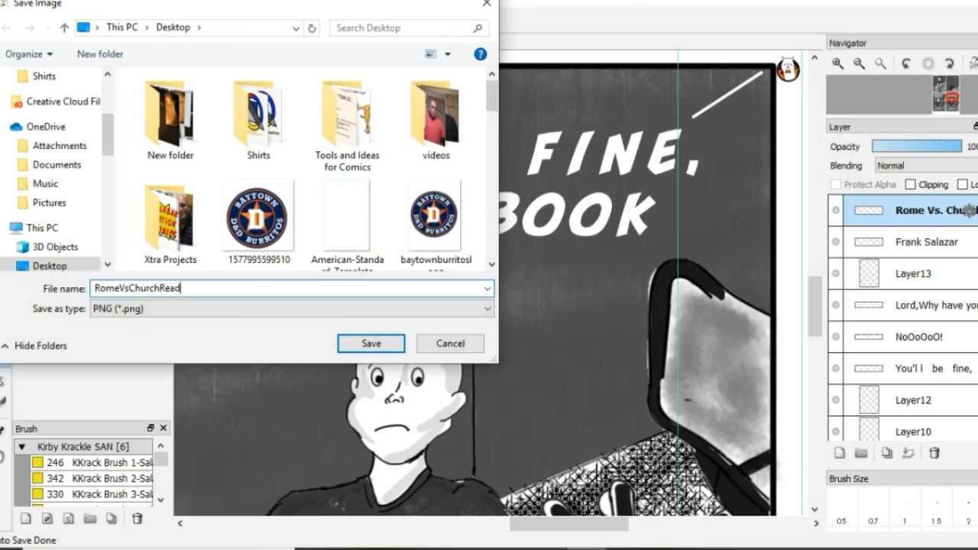
{"action": "type", "text": "aBook"}
{"action": "key", "text": "Return"}
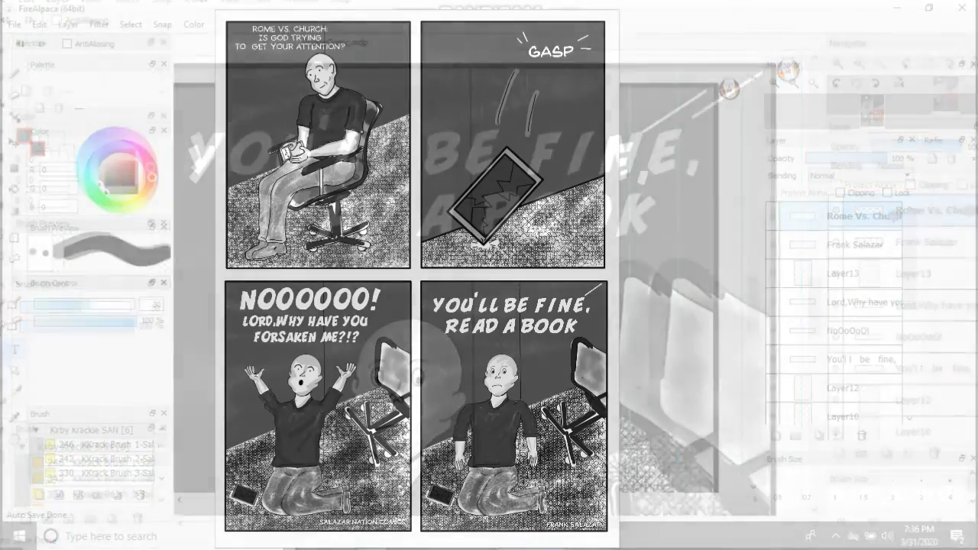